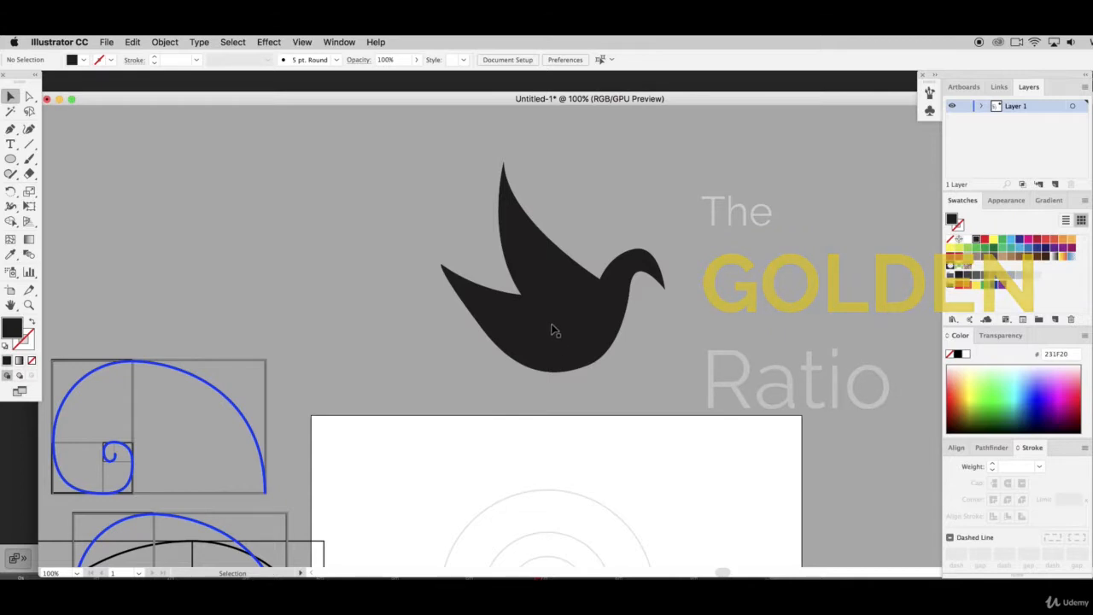
# Move the black bird shape onto the artboard over the concentric circles, resting its rounded belly on the base of the largest circle
pyautogui.click(559, 329)
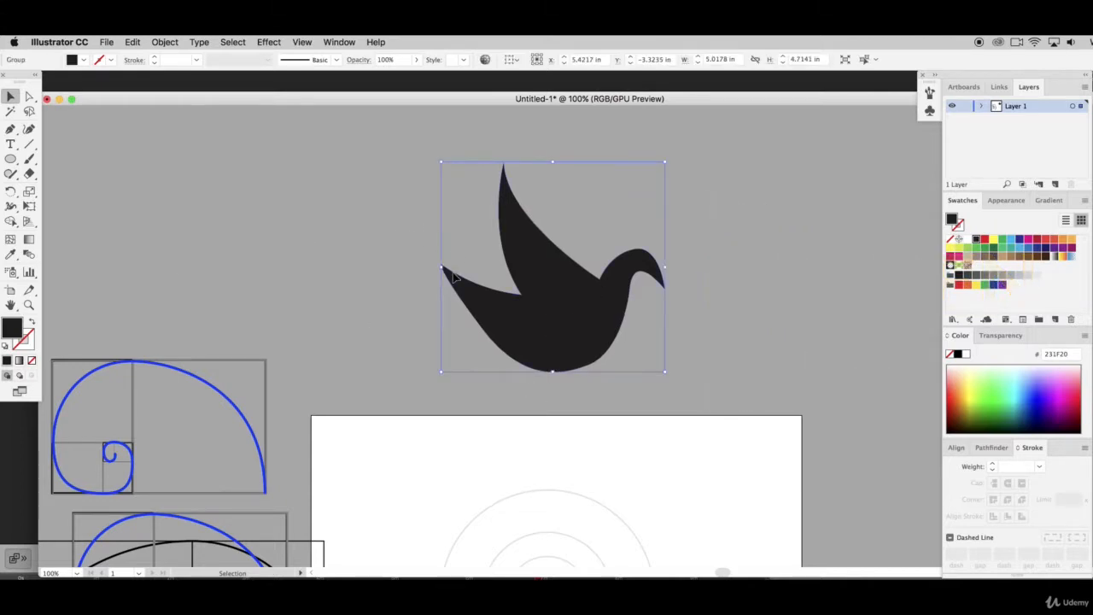
pyautogui.click(372, 297)
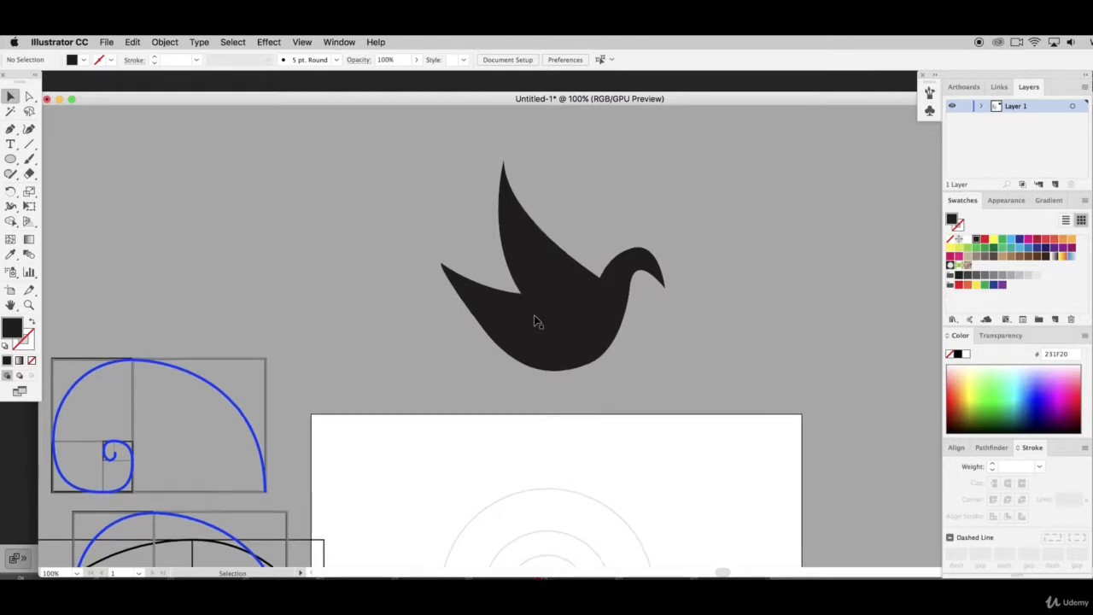
pyautogui.scroll(-3, 533, 315)
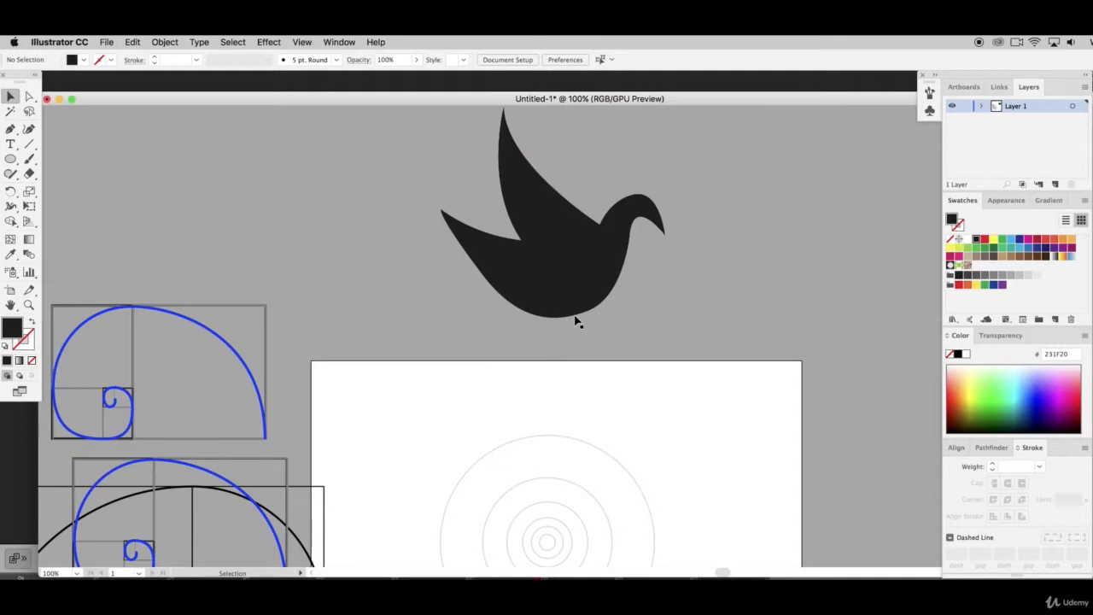
pyautogui.scroll(-3, 572, 314)
pyautogui.moveTo(576, 214); pyautogui.dragTo(564, 335)
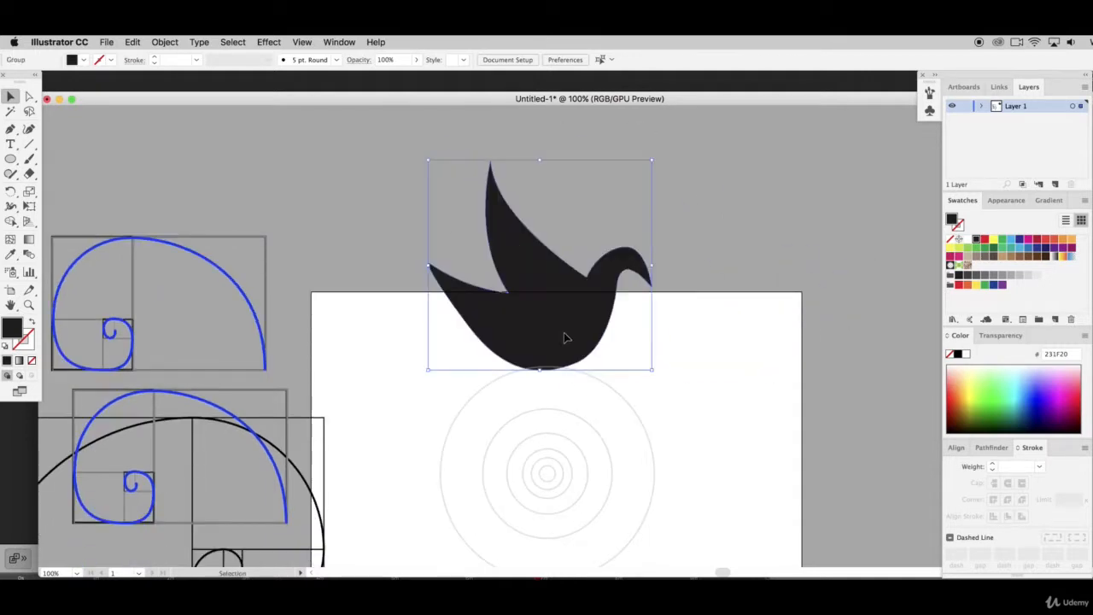
pyautogui.scroll(-8, 559, 320)
pyautogui.scroll(5, 553, 296)
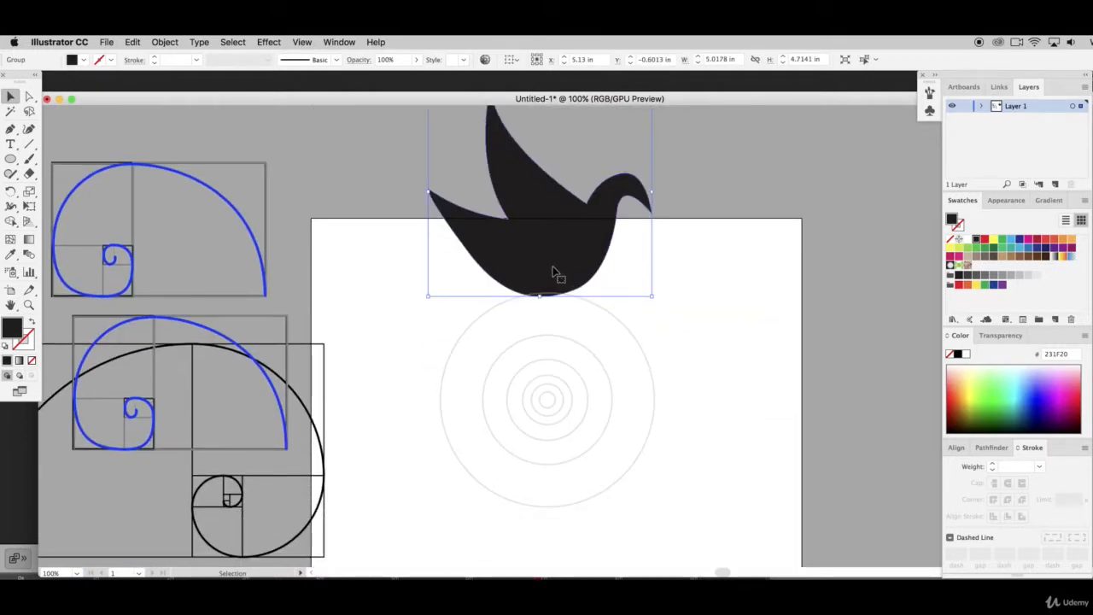
pyautogui.moveTo(531, 245); pyautogui.dragTo(739, 284)
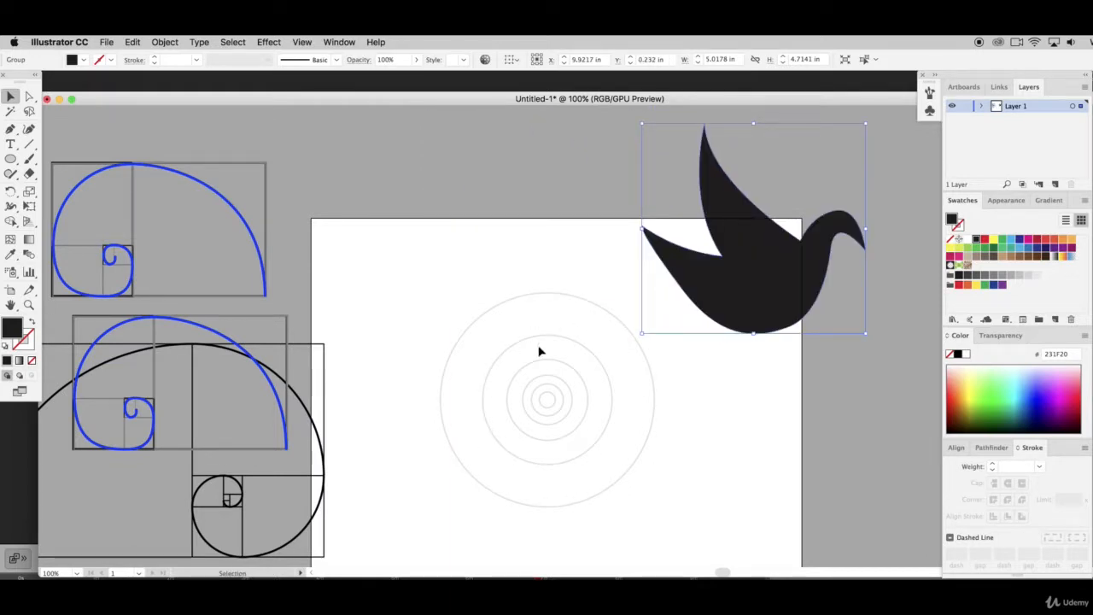
pyautogui.moveTo(744, 292); pyautogui.dragTo(574, 446)
pyautogui.moveTo(635, 386); pyautogui.dragTo(629, 400)
pyautogui.click(754, 341)
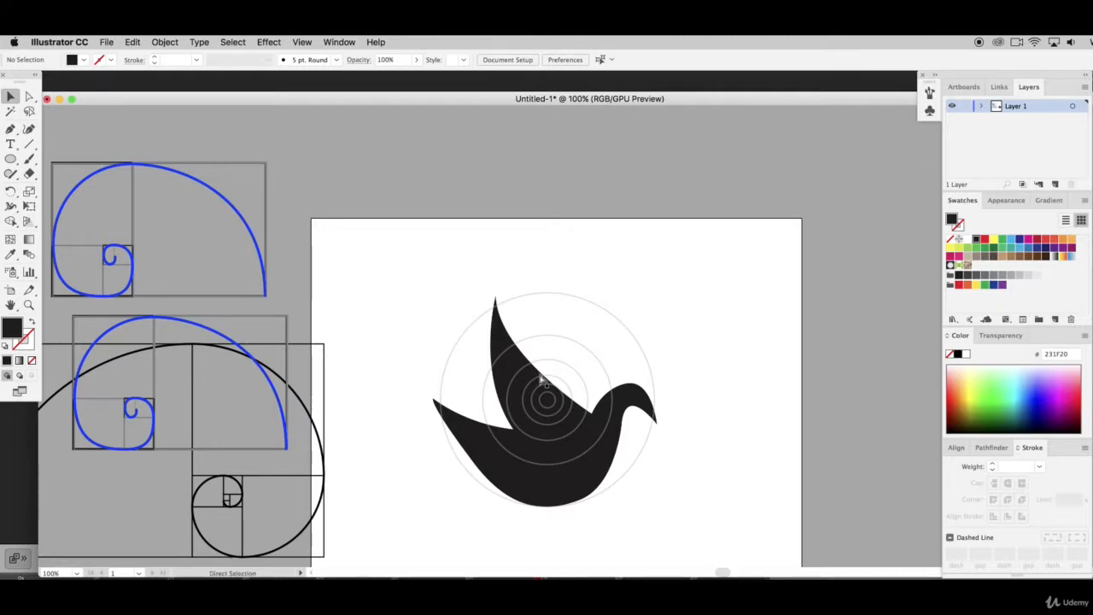
# Enlarge the bird proportionally to about 5.7 × 5.4 in and centre its belly on the base of the largest circle
pyautogui.press('super+plus')
pyautogui.moveTo(538, 434); pyautogui.dragTo(537, 330)
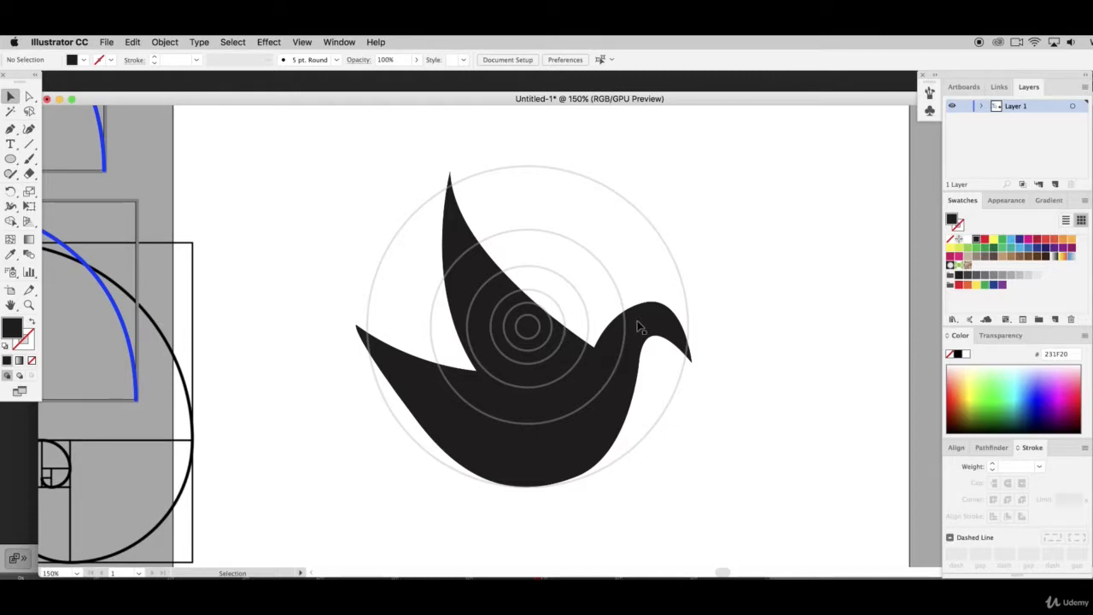
pyautogui.click(558, 331)
pyautogui.moveTo(693, 173); pyautogui.dragTo(739, 130)
pyautogui.moveTo(661, 320); pyautogui.dragTo(636, 318)
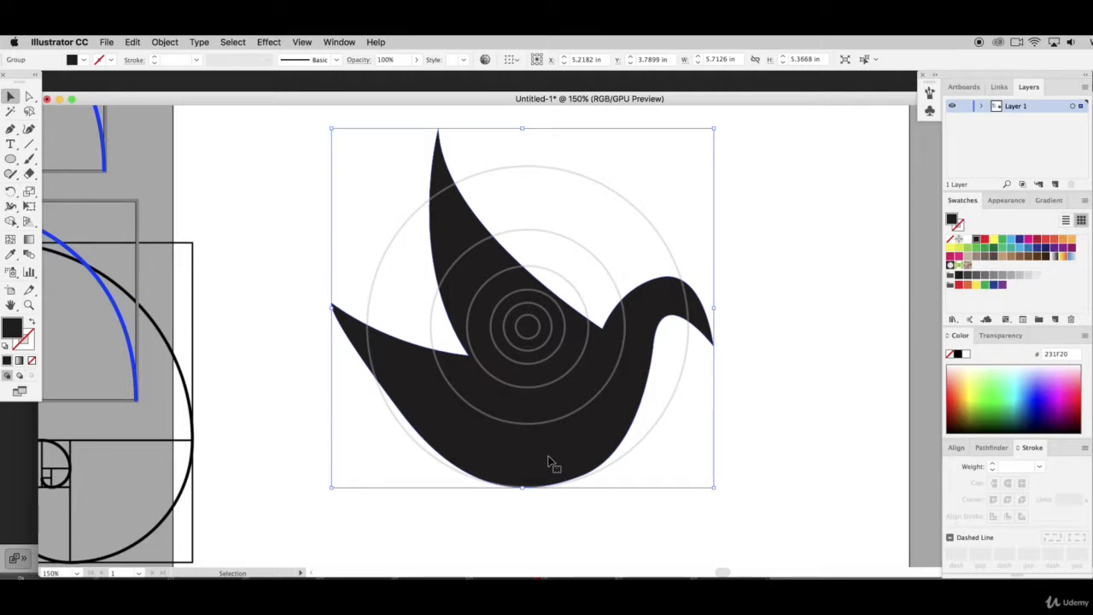
# Enlarge the bird to about 6.7 × 6.3 in and reposition it so the belly curve follows the largest circle
pyautogui.moveTo(714, 128); pyautogui.dragTo(739, 165)
pyautogui.moveTo(676, 410); pyautogui.dragTo(680, 388)
pyautogui.scroll(-3, 401, 478)
pyautogui.moveTo(338, 501); pyautogui.dragTo(305, 525)
pyautogui.moveTo(549, 502); pyautogui.dragTo(529, 474)
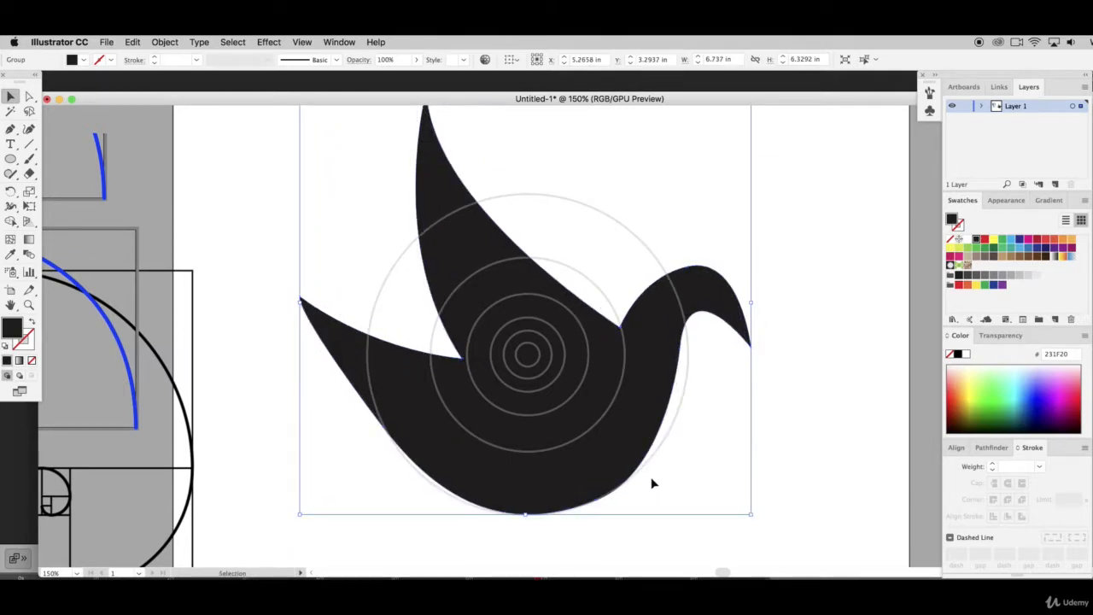
pyautogui.moveTo(621, 472); pyautogui.dragTo(623, 472)
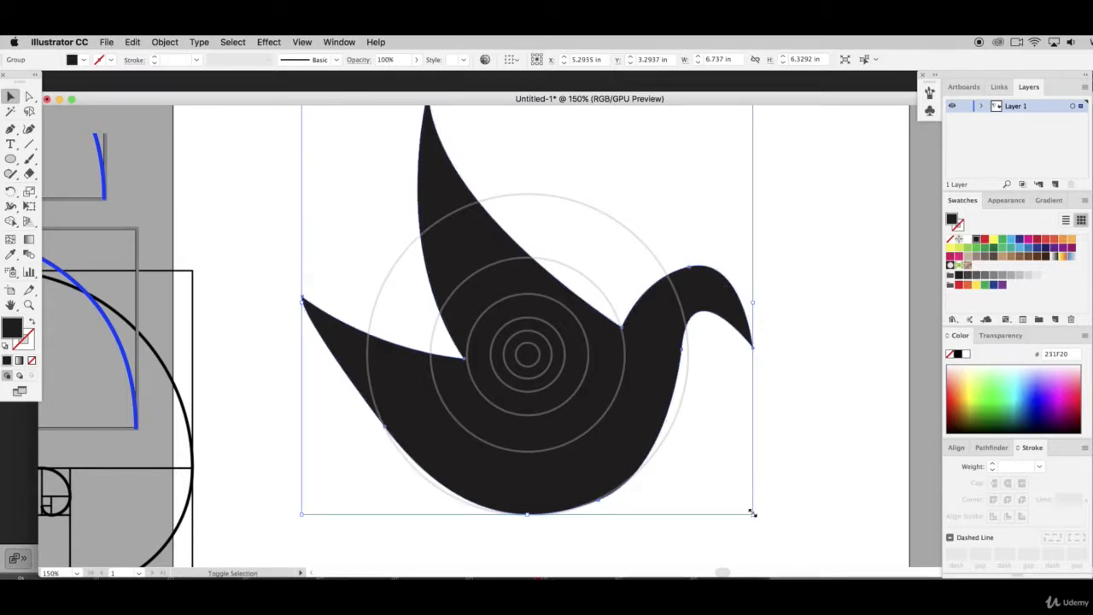
# Scale the bird up slightly to about 6.9 × 6.5 in and shift it to match the largest circle's lower arc
pyautogui.moveTo(752, 513); pyautogui.dragTo(762, 521)
pyautogui.moveTo(617, 454); pyautogui.dragTo(610, 451)
pyautogui.click(734, 491)
pyautogui.click(658, 395)
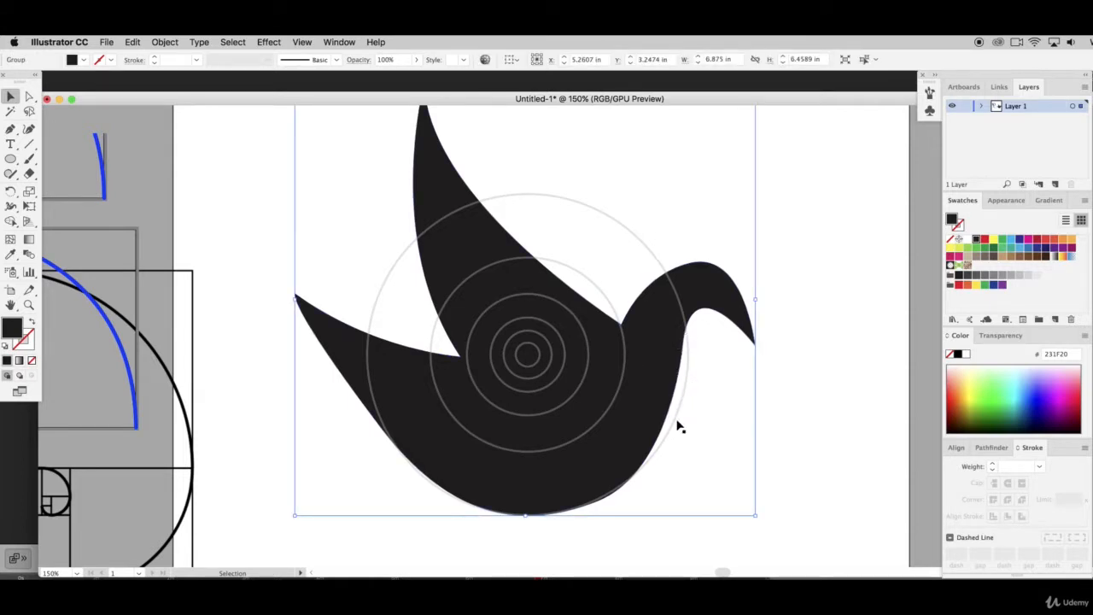
pyautogui.click(794, 423)
# Move the bird's anchor points on the chest and the lower tail side so the body outline follows the largest circle
pyautogui.click(671, 340)
pyautogui.click(28, 97)
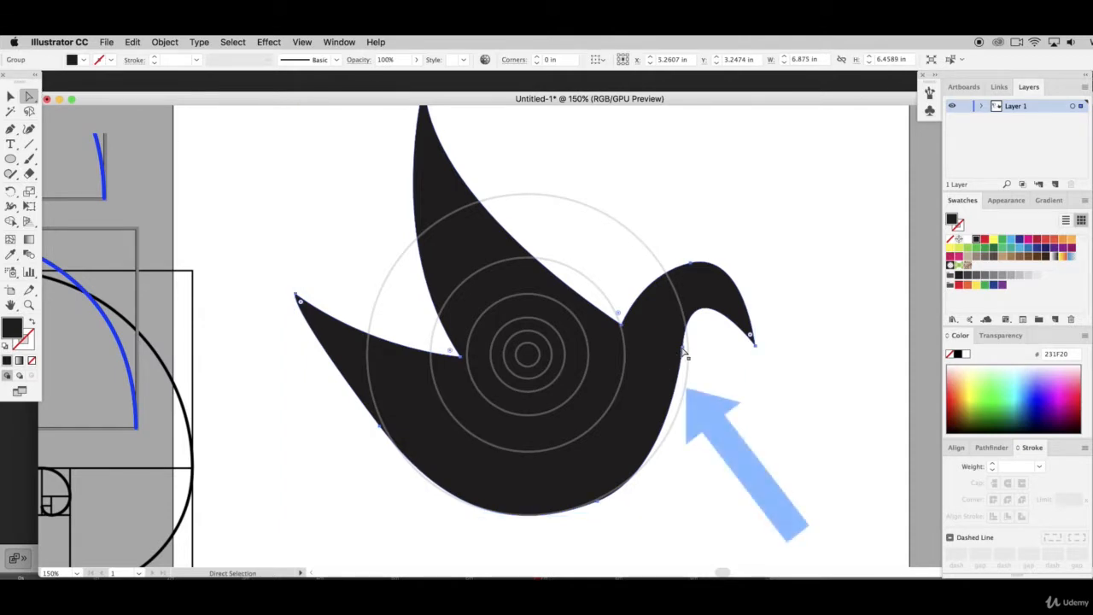
pyautogui.moveTo(683, 346); pyautogui.dragTo(690, 377)
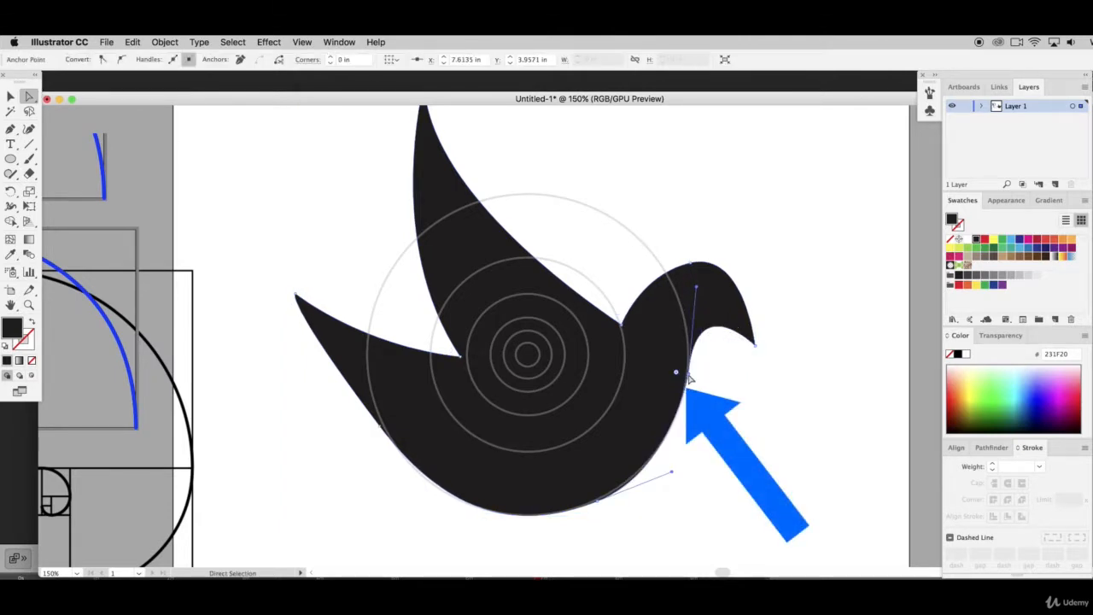
pyautogui.click(595, 503)
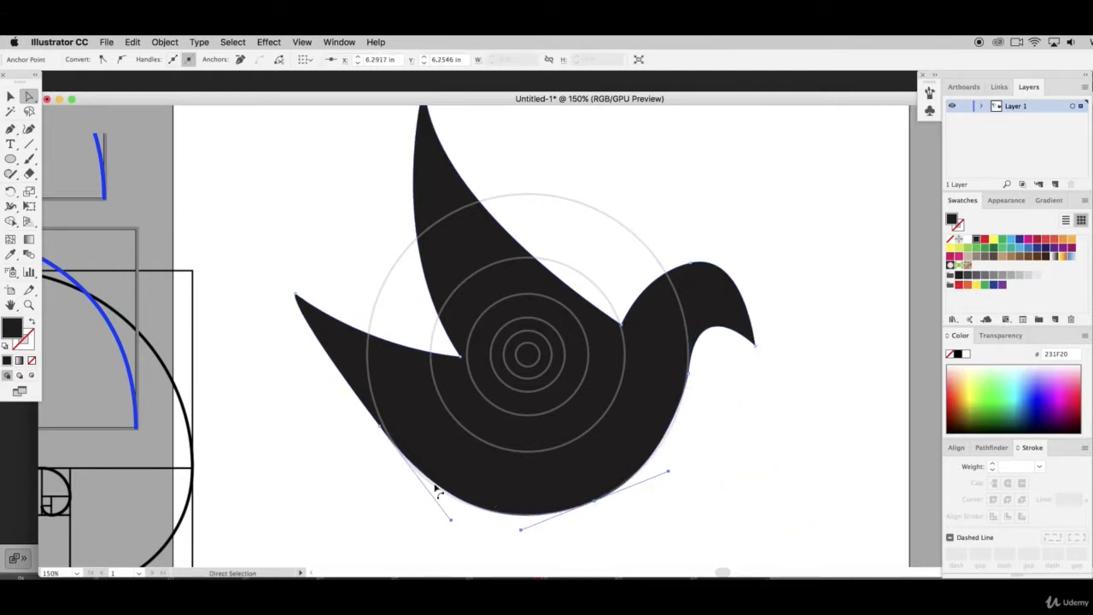
pyautogui.moveTo(381, 427); pyautogui.dragTo(385, 432)
pyautogui.click(10, 96)
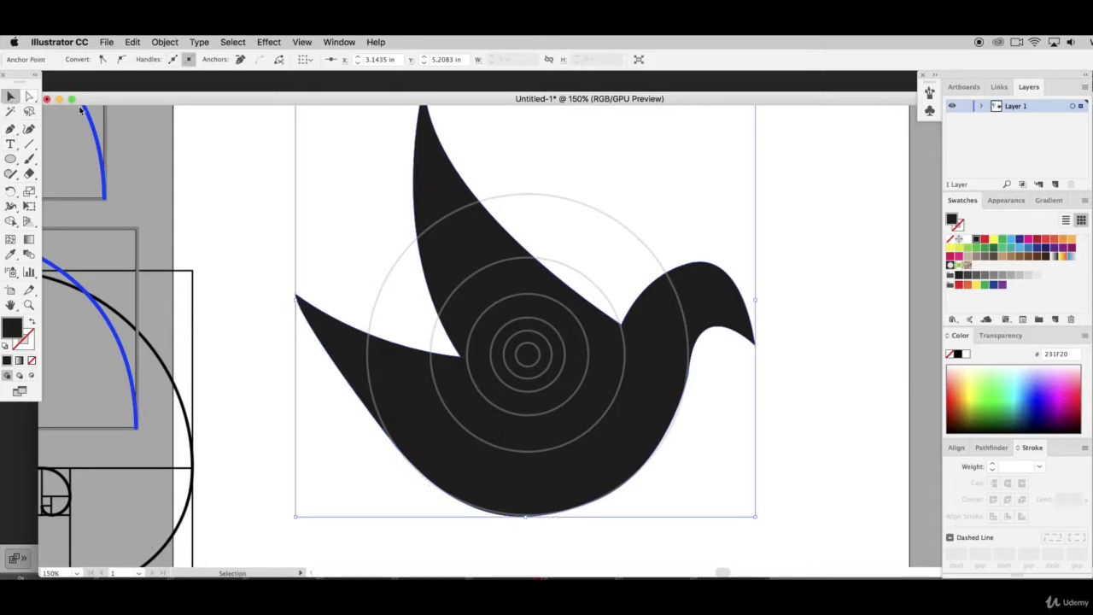
pyautogui.click(279, 154)
# Try two of the concentric circles, the 2.9 in and the 0.72 in one, against the hollow under the beak
pyautogui.moveTo(511, 256); pyautogui.dragTo(706, 373)
pyautogui.press('super+z')
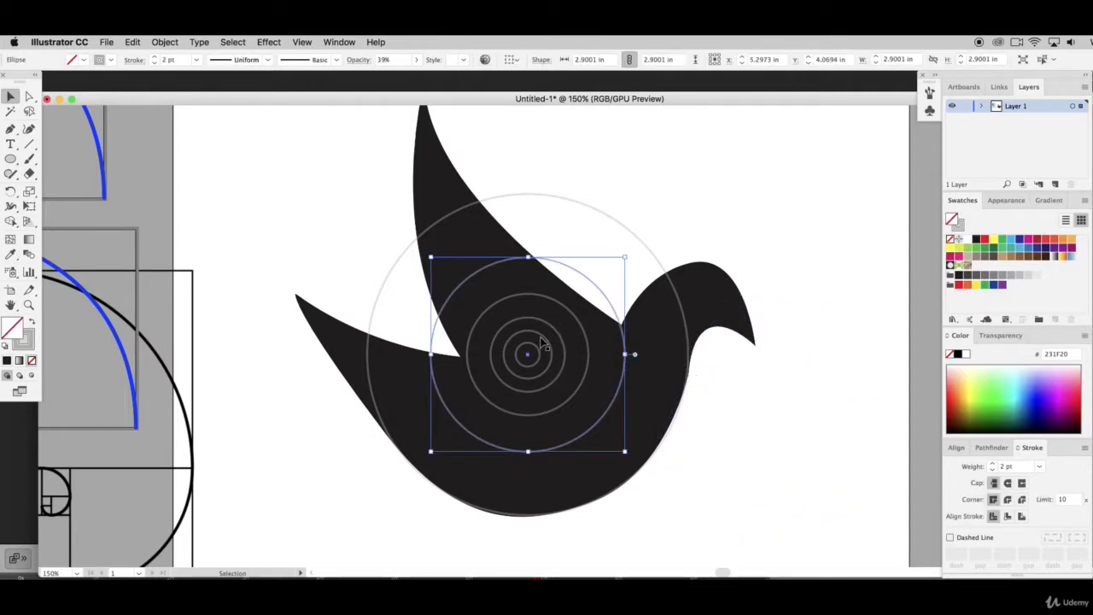
pyautogui.moveTo(540, 337); pyautogui.dragTo(733, 339)
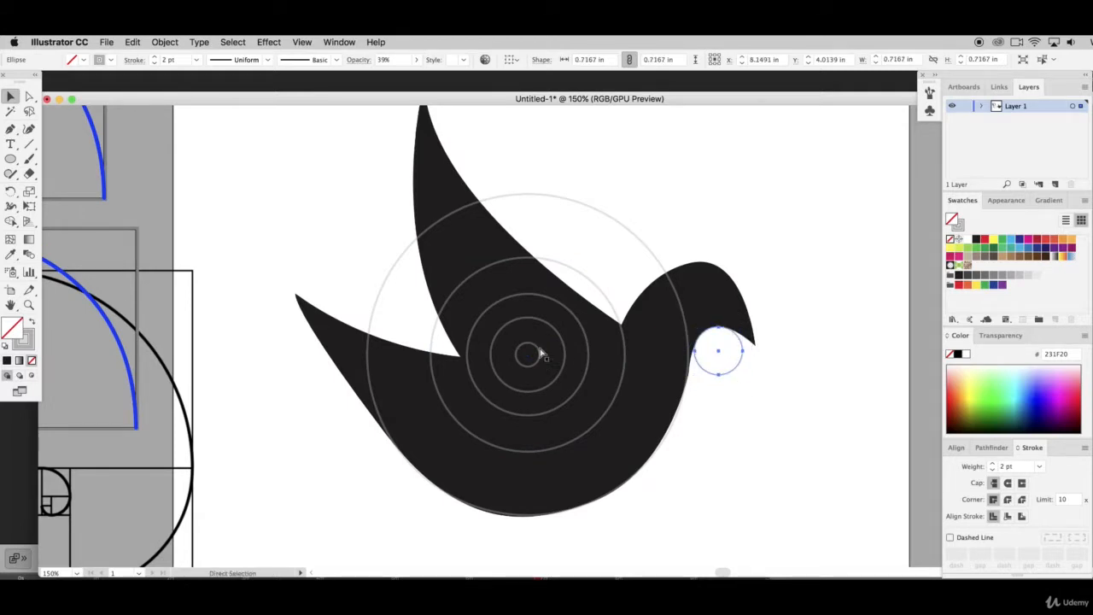
pyautogui.press('cmd+z')
# Move the 1.11 in circle from the concentric set into the hollow under the beak, touching the largest circle
pyautogui.moveTo(540, 323); pyautogui.dragTo(738, 333)
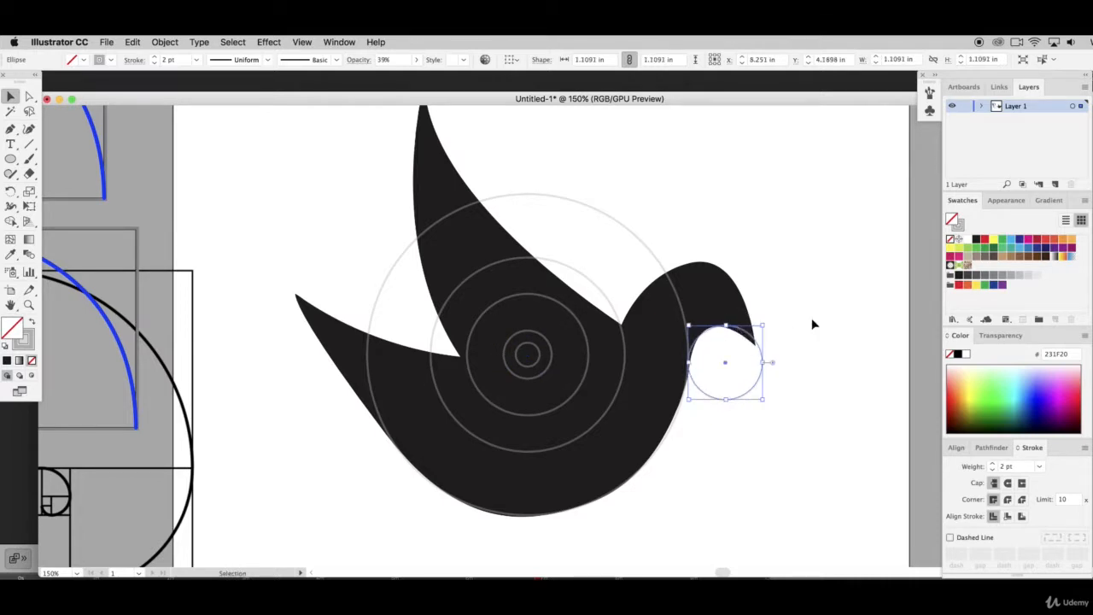
pyautogui.click(743, 441)
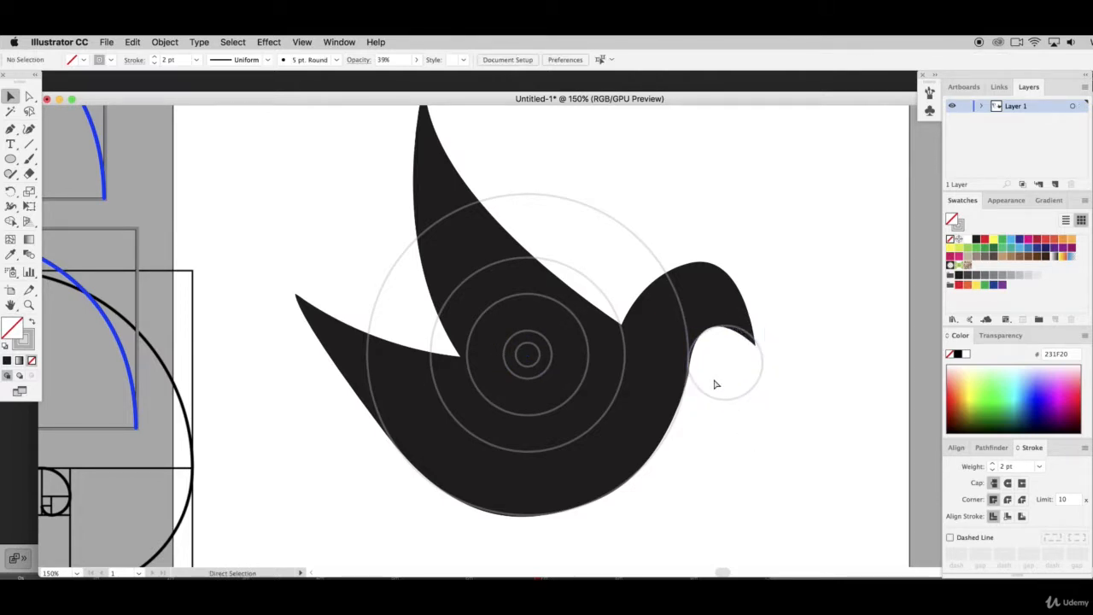
pyautogui.press('cmd+=')
pyautogui.press('cmd+=')
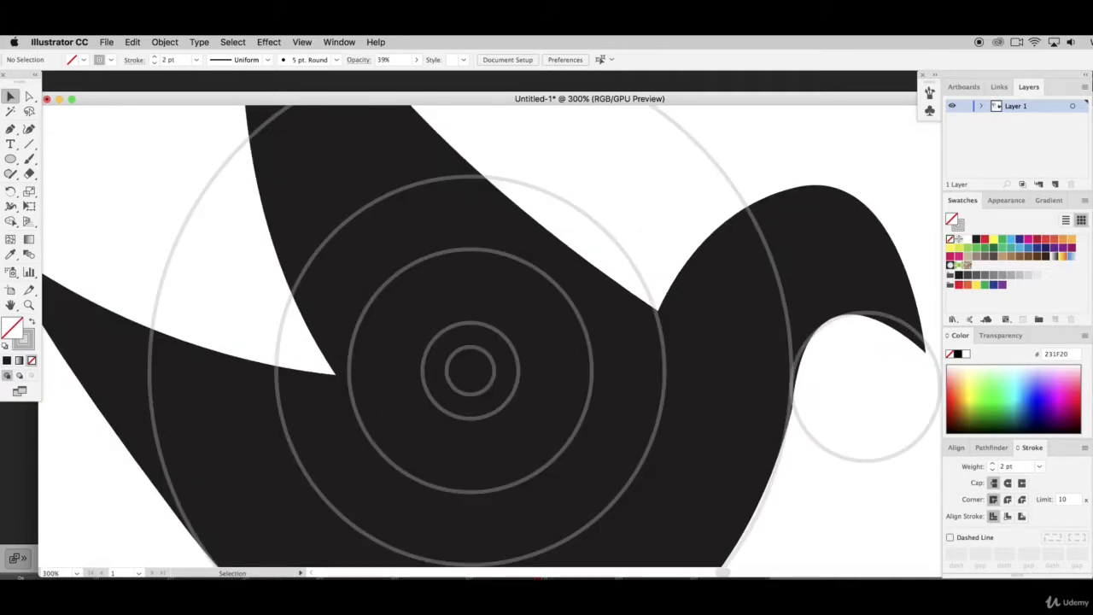
pyautogui.moveTo(721, 572); pyautogui.dragTo(730, 571)
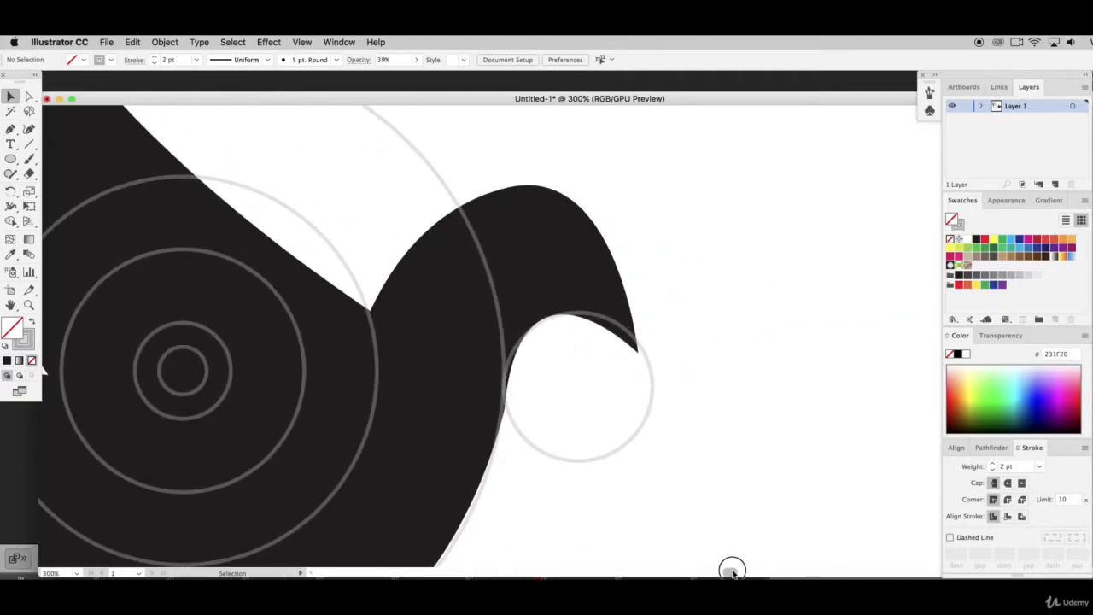
pyautogui.click(589, 429)
pyautogui.click(576, 395)
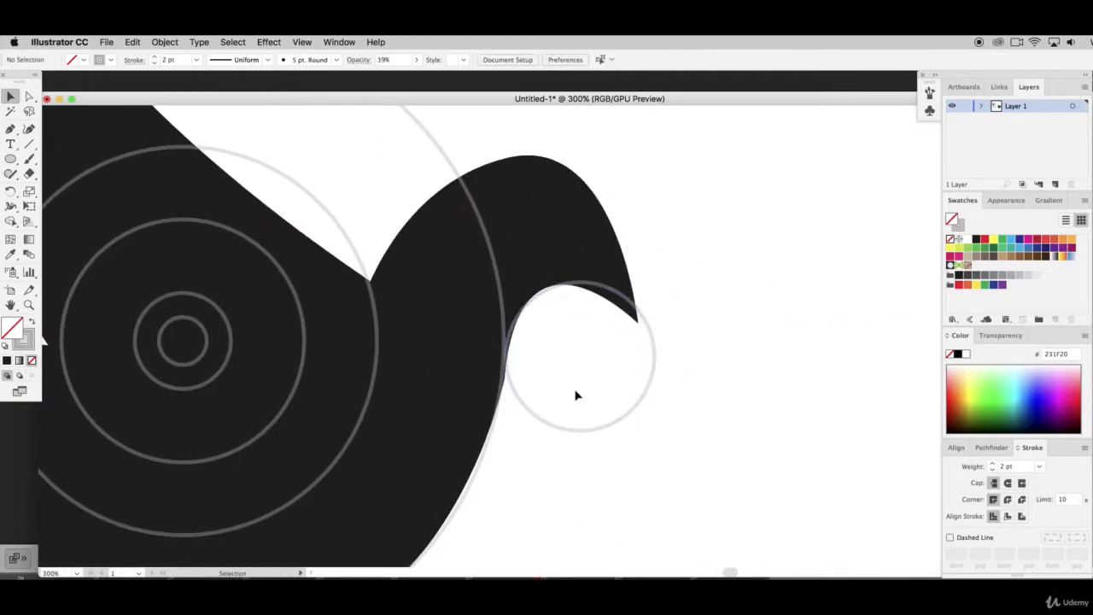
# Move the beak tip's anchor point onto the small circle and shorten the throat curve's handle to fit that circle
pyautogui.click(629, 313)
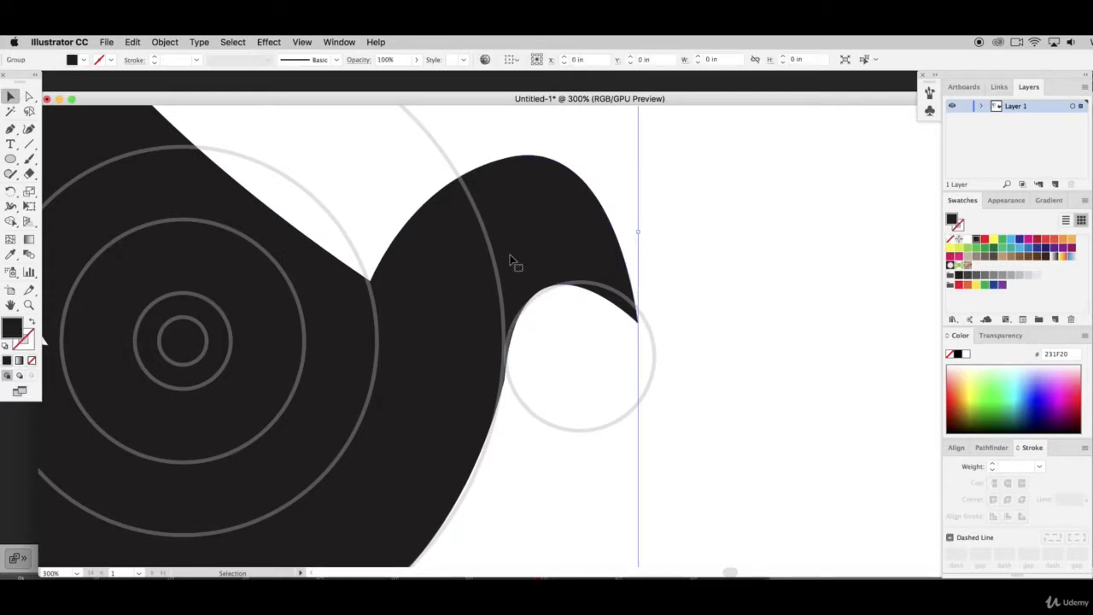
pyautogui.press('a')
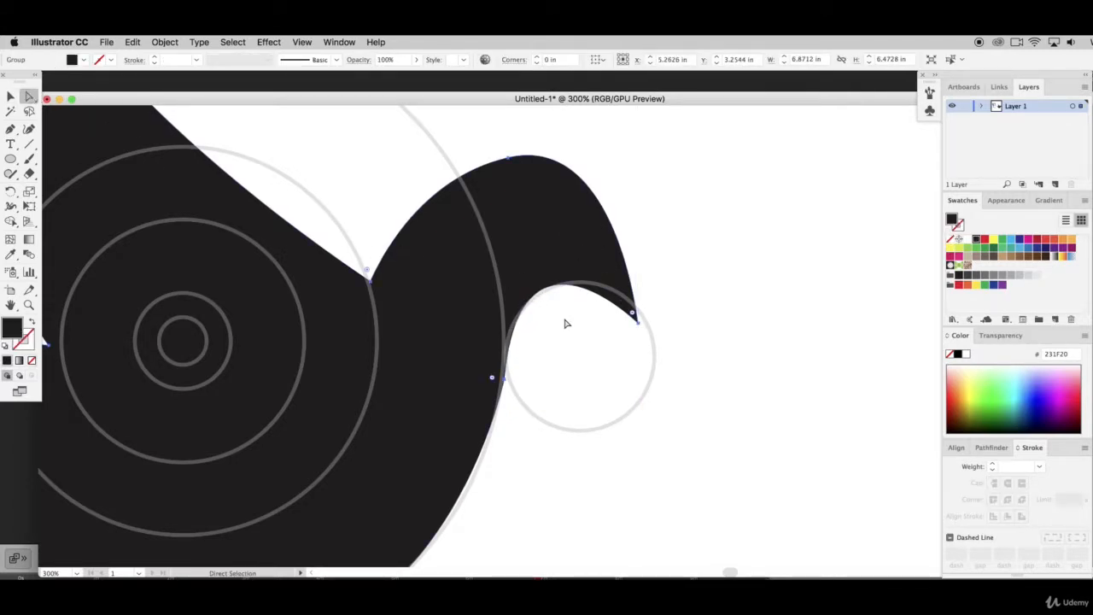
pyautogui.click(634, 313)
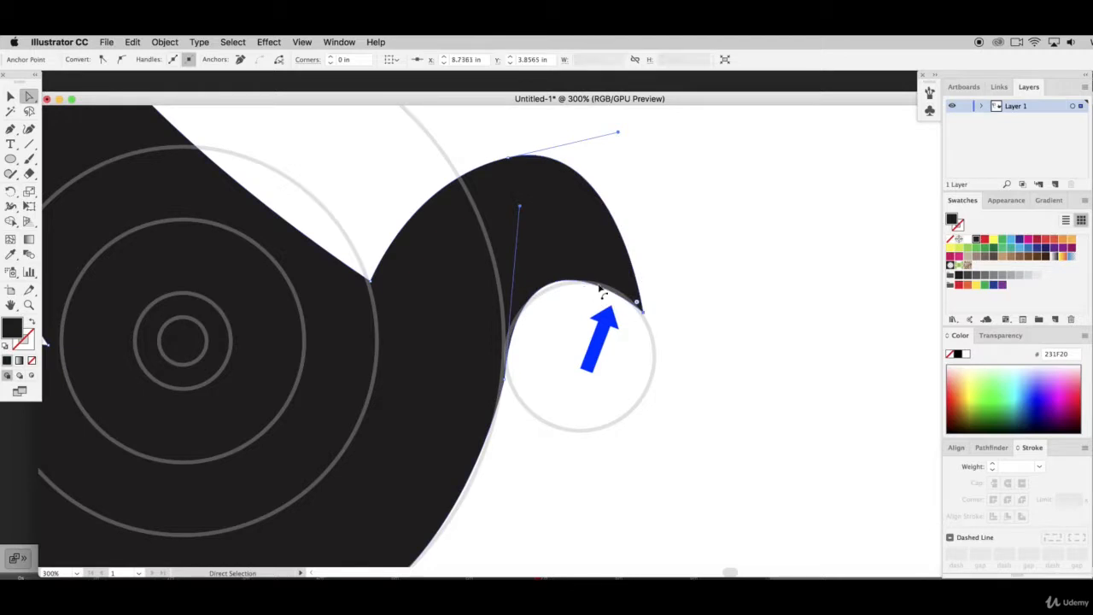
pyautogui.moveTo(520, 210)
pyautogui.mouseDown()
pyautogui.moveTo(520, 195)
pyautogui.moveTo(516, 216)
pyautogui.mouseUp()
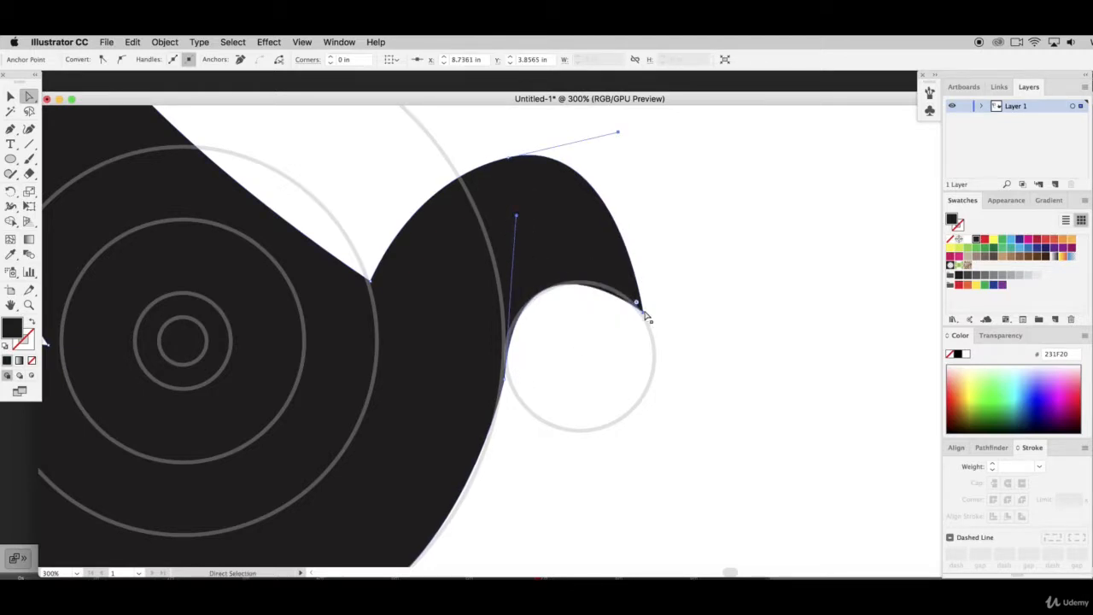
pyautogui.moveTo(636, 302); pyautogui.dragTo(637, 295)
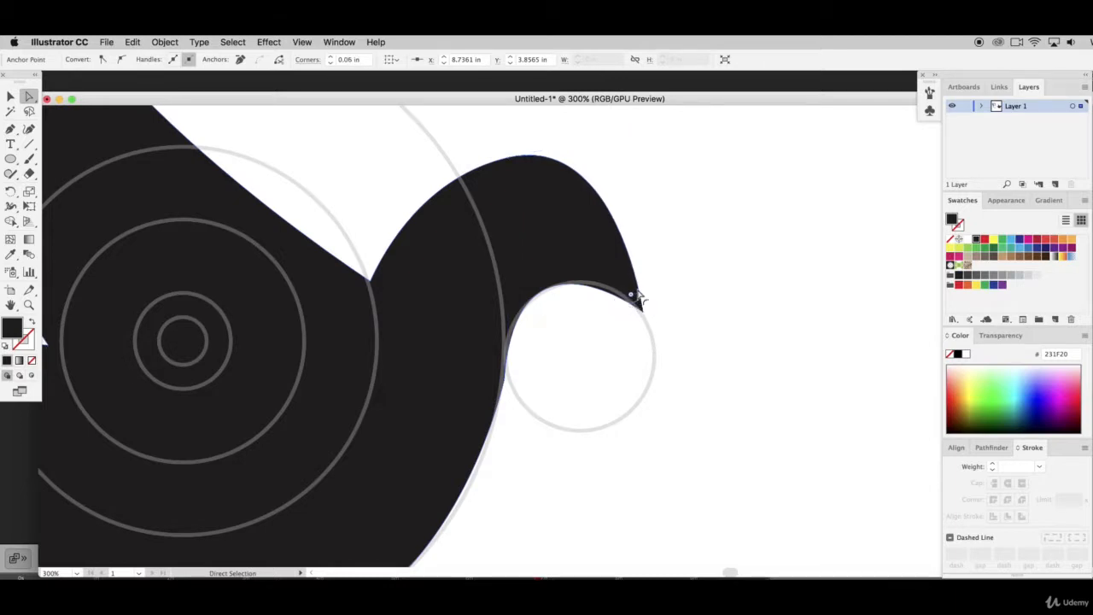
pyautogui.press('super+z')
# Reshape the underside of the beak with the Curvature tool so that it follows the small circle's arc
pyautogui.click(10, 128)
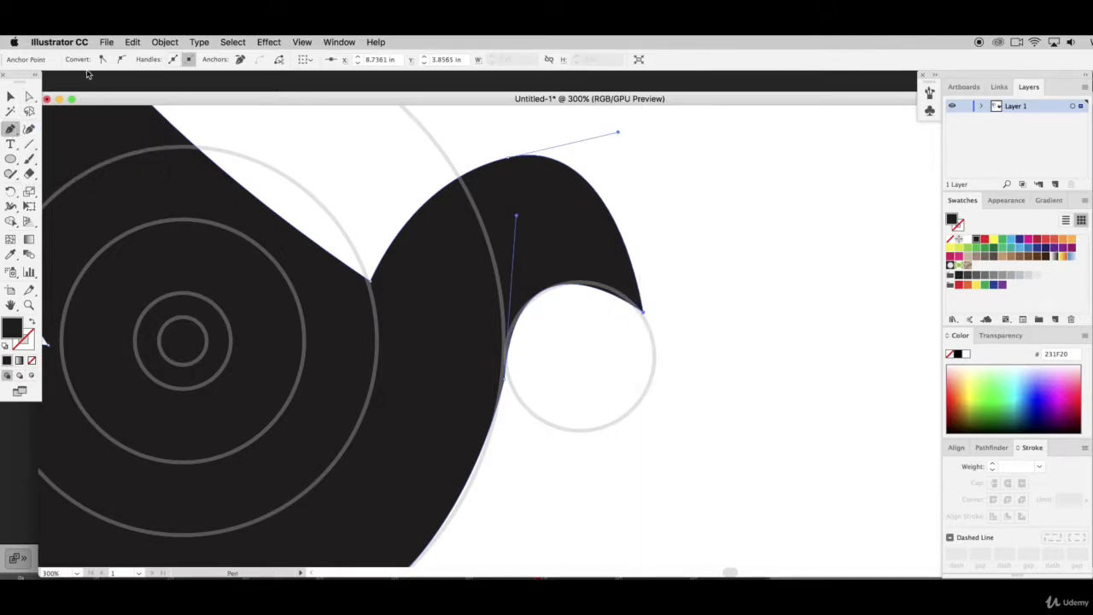
pyautogui.click(28, 128)
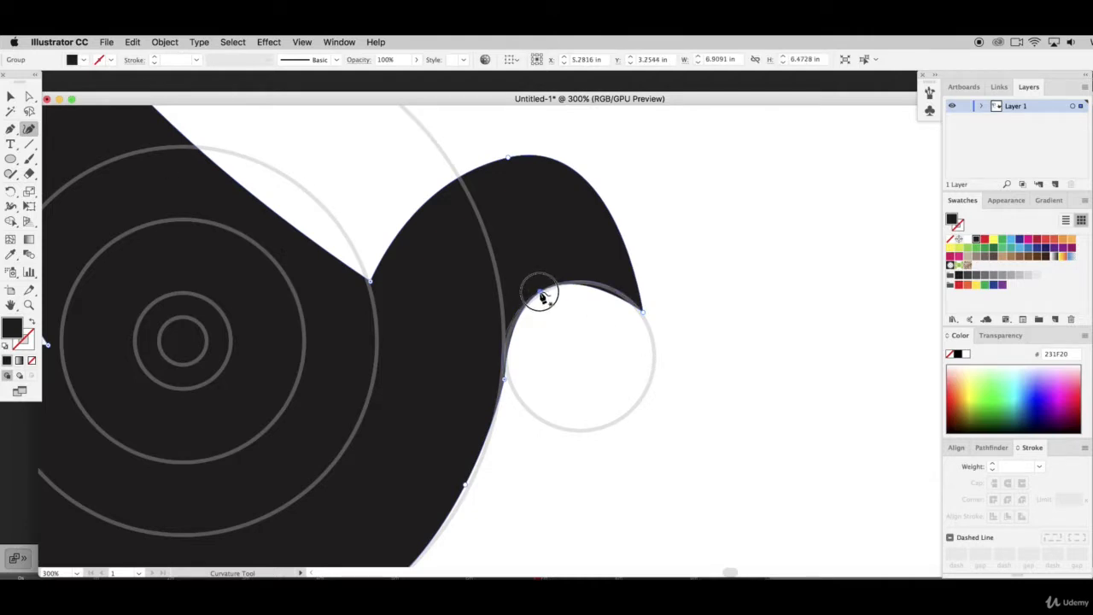
pyautogui.moveTo(546, 294); pyautogui.dragTo(543, 297)
pyautogui.click(714, 214)
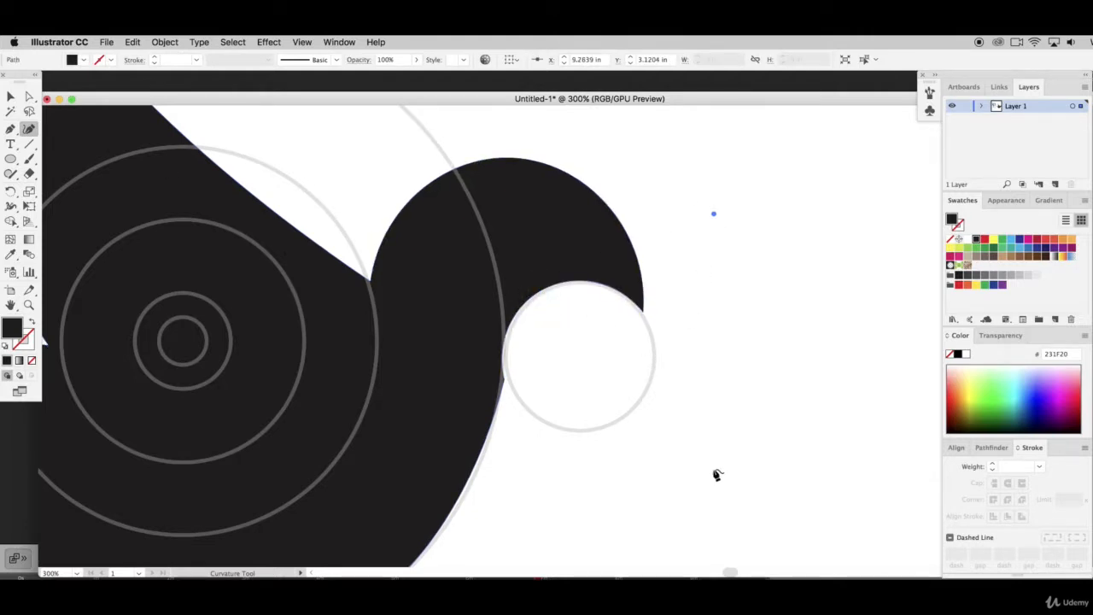
pyautogui.scroll(2, 584, 373)
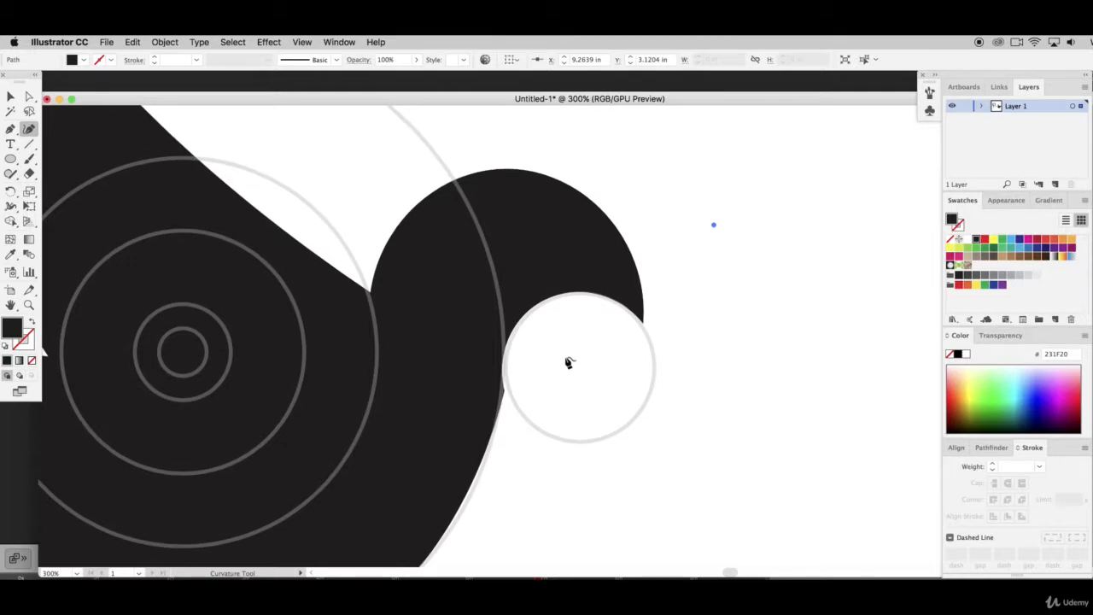
pyautogui.click(10, 97)
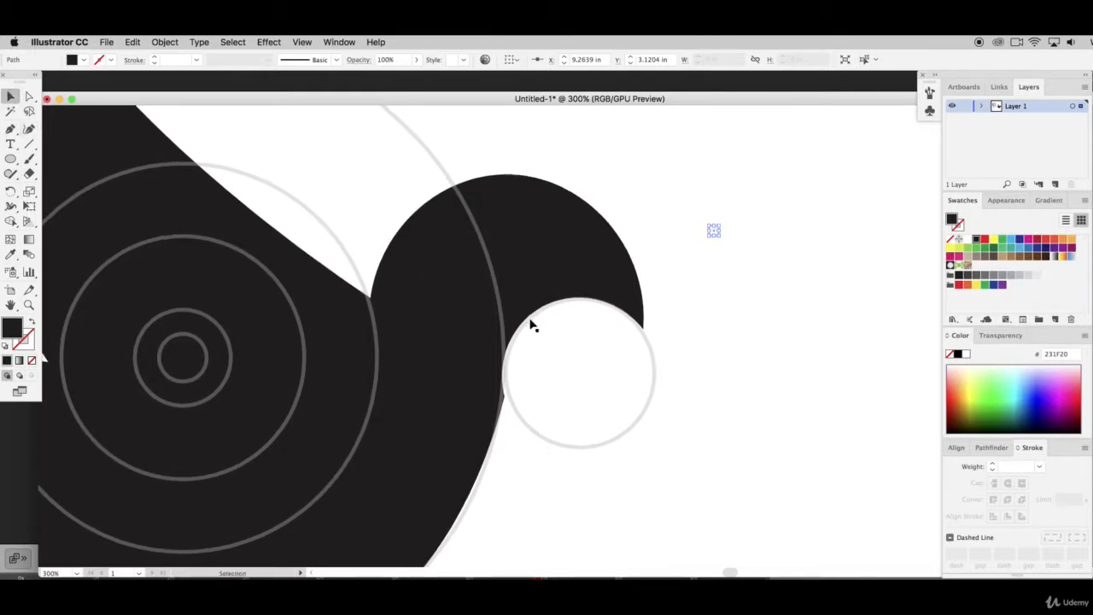
pyautogui.scroll(3, 529, 320)
pyautogui.click(683, 362)
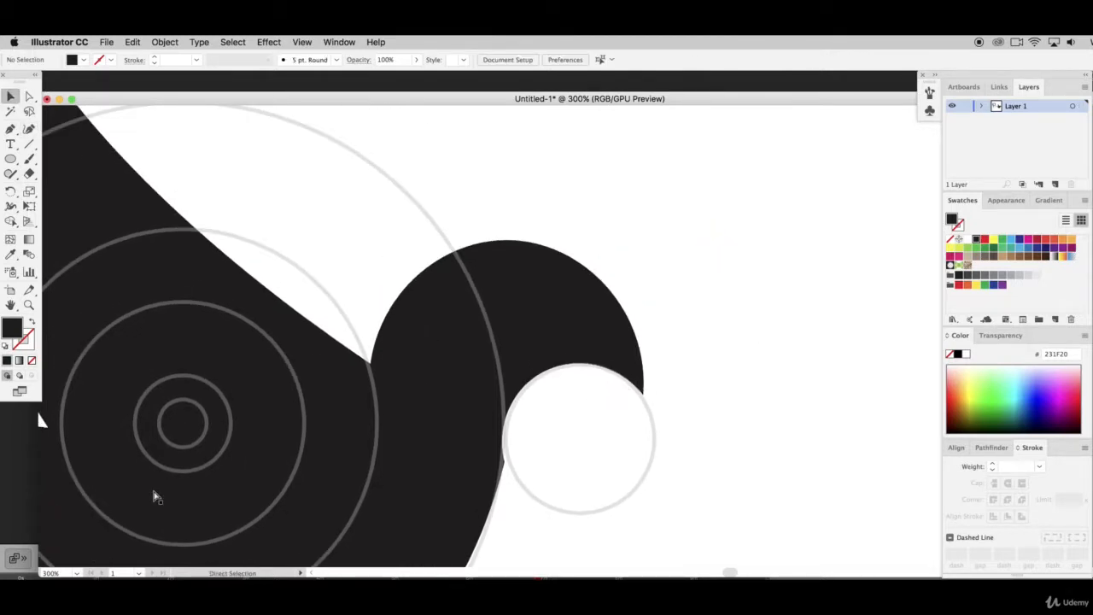
pyautogui.press('super+minus')
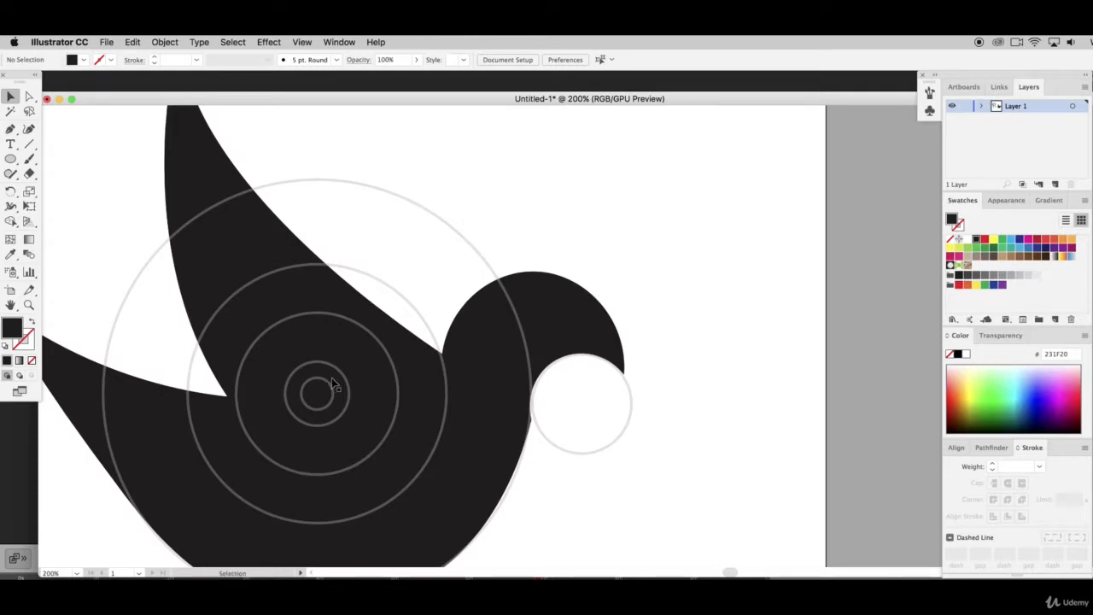
# Try the 1.81 in and the 2.9 in concentric circles against the curve of the bird's head
pyautogui.moveTo(387, 357); pyautogui.dragTo(608, 310)
pyautogui.press('super+z')
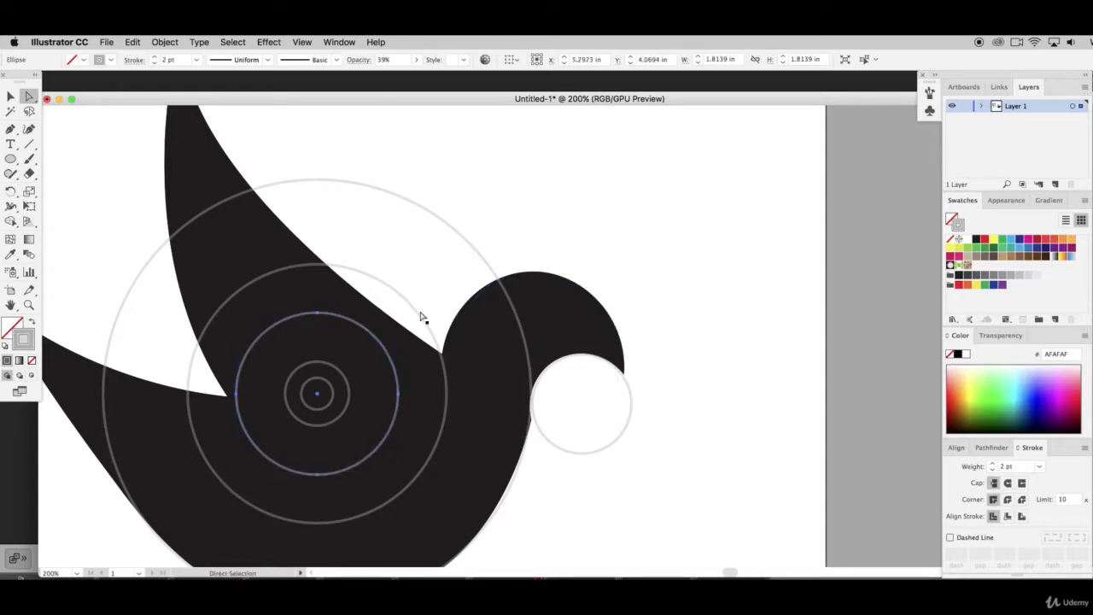
pyautogui.click(422, 318)
pyautogui.click(9, 95)
pyautogui.click(118, 170)
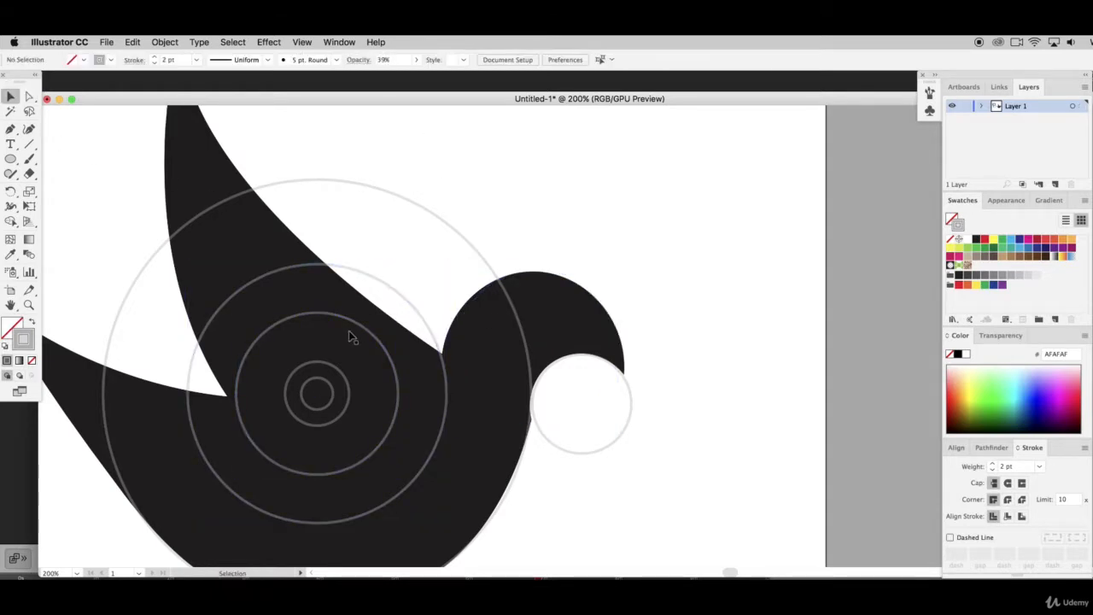
pyautogui.moveTo(389, 293); pyautogui.dragTo(558, 256)
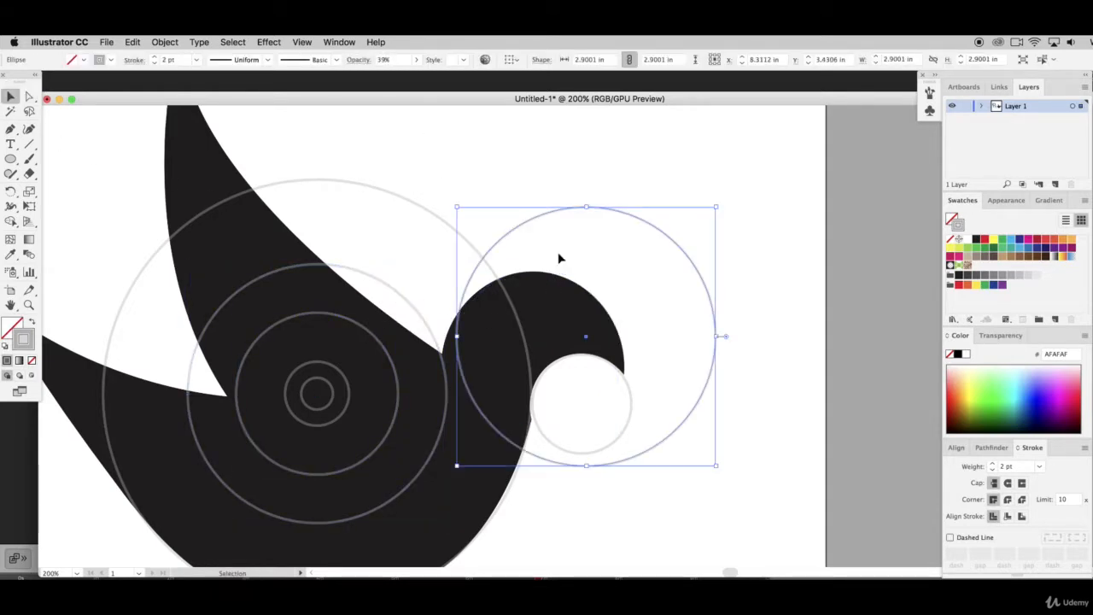
pyautogui.click(610, 256)
pyautogui.press('cmd+z')
pyautogui.press('cmd+z')
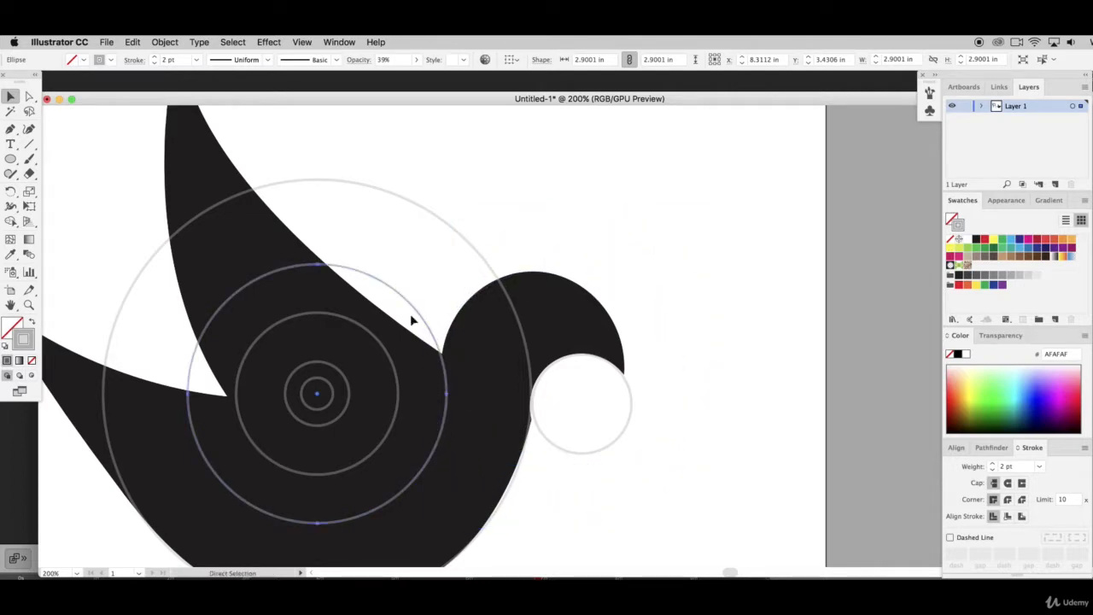
# Place a copy of the 1.81 in concentric circle over the bird's head, along the back of its curve
pyautogui.click(357, 326)
pyautogui.moveTo(365, 328); pyautogui.dragTo(560, 291)
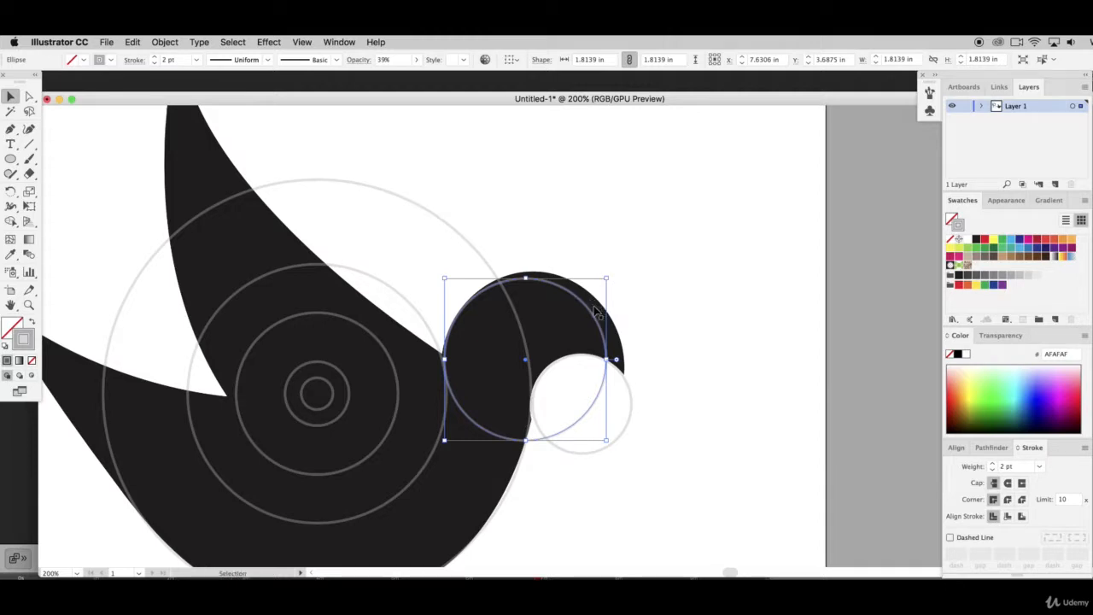
pyautogui.click(659, 321)
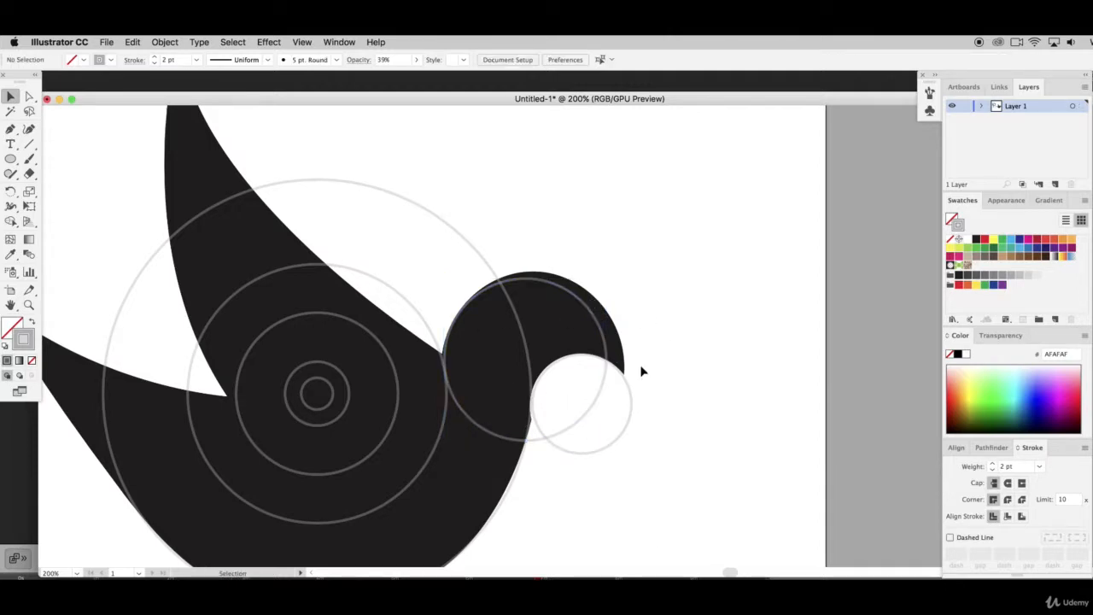
# Move the beak tip's anchor point to where the head circle meets the small circle, and pull the head's top curve onto the 1.81 in circle
pyautogui.click(611, 329)
pyautogui.press('a')
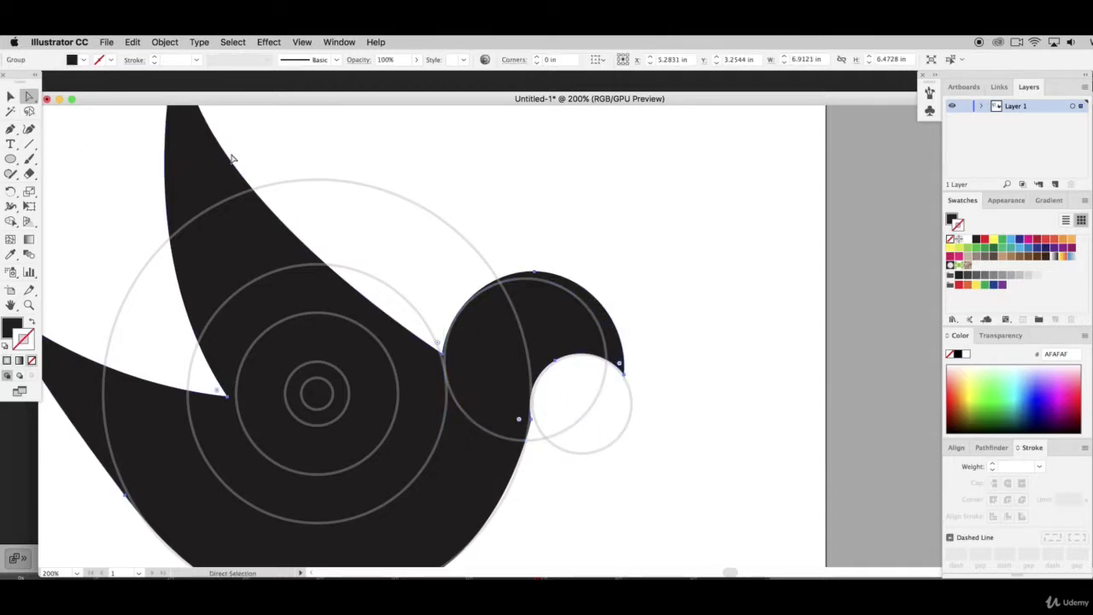
pyautogui.moveTo(622, 371); pyautogui.dragTo(590, 355)
pyautogui.moveTo(612, 303); pyautogui.dragTo(605, 311)
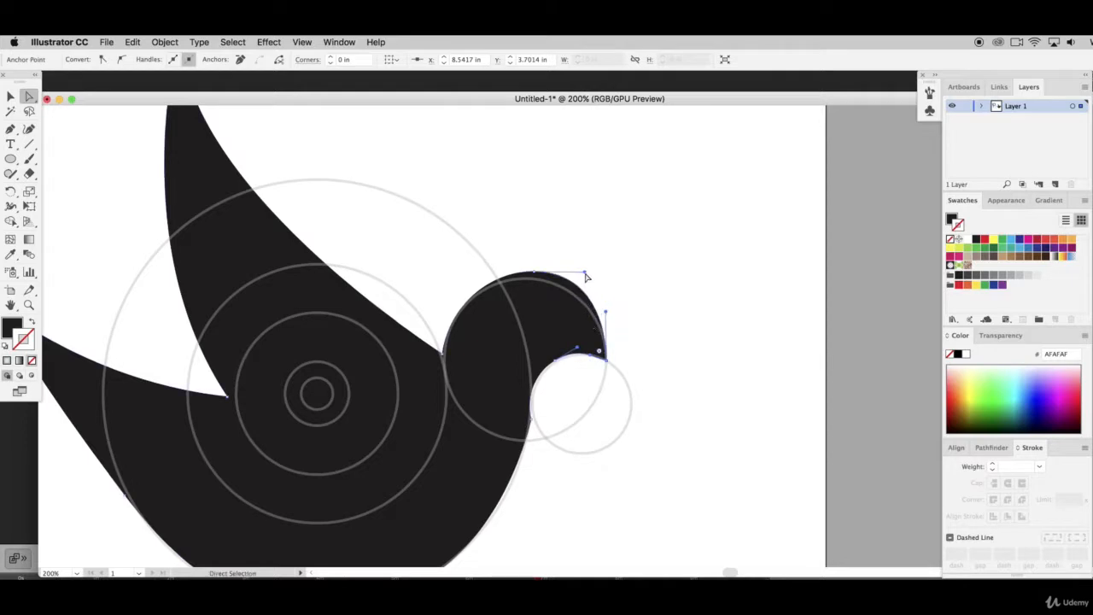
pyautogui.moveTo(584, 272); pyautogui.dragTo(531, 280)
pyautogui.press('super+z')
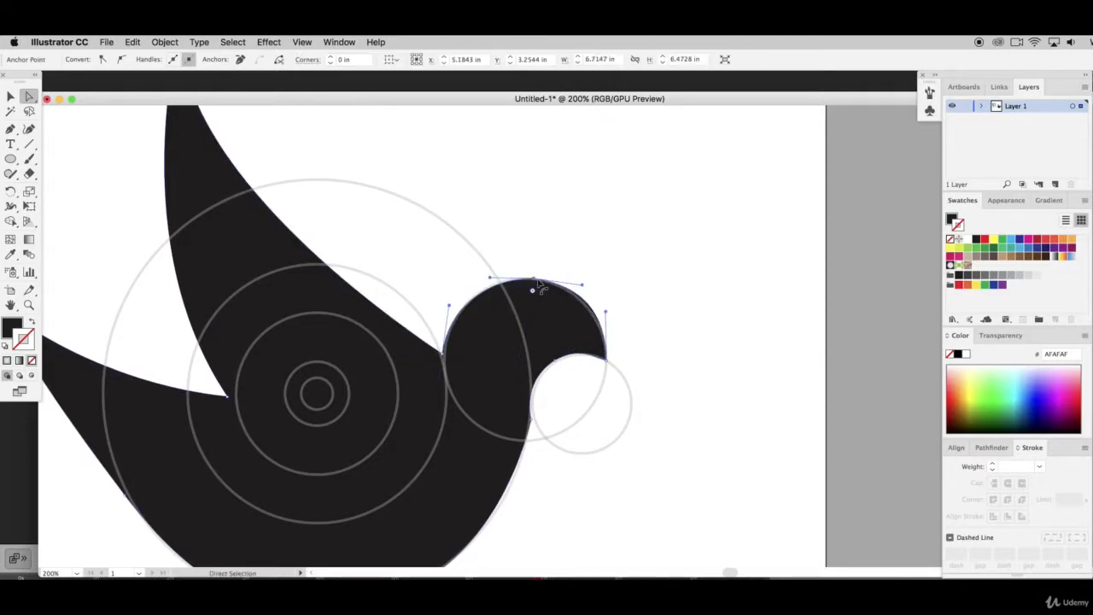
pyautogui.click(682, 274)
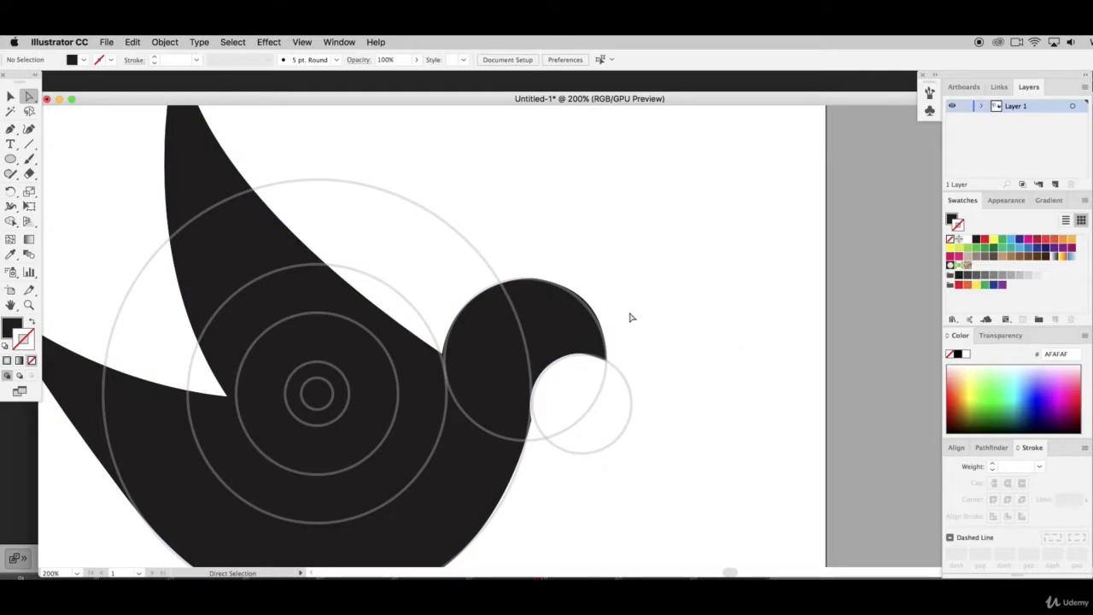
# Copy the 1.81 in concentric circle and place the copy inside the base of the raised wing, against the wing's edges
pyautogui.scroll(-2, 407, 428)
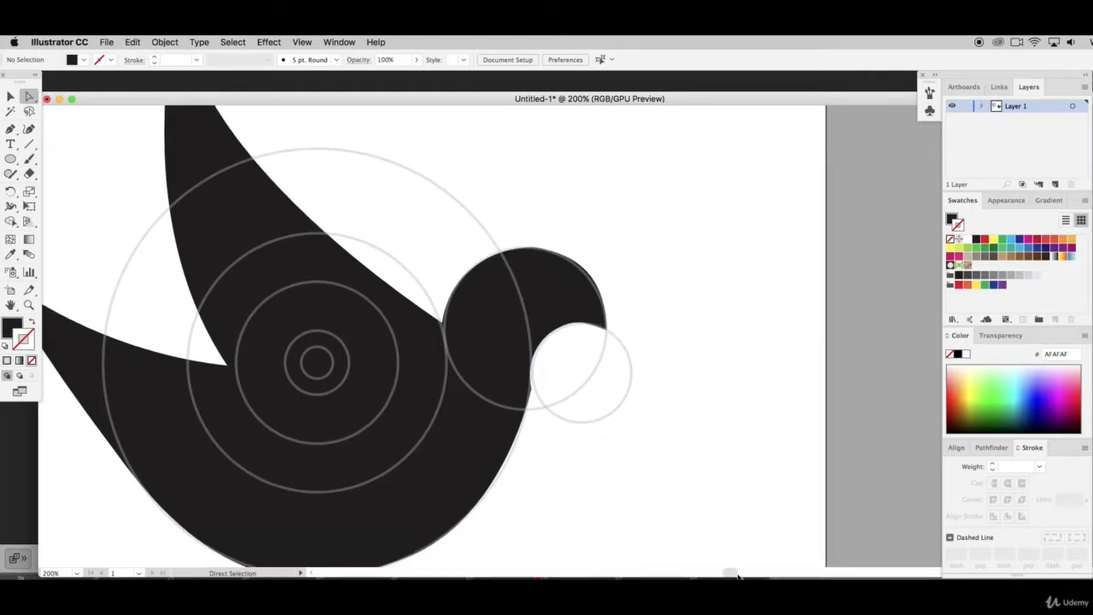
pyautogui.hscroll(-12, 734, 574)
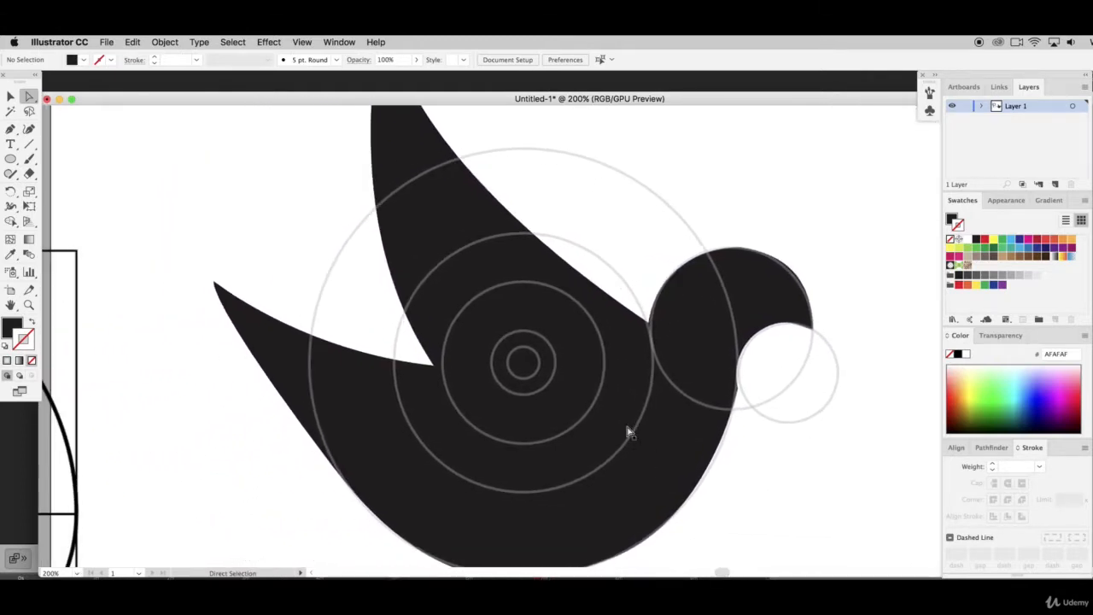
pyautogui.click(10, 97)
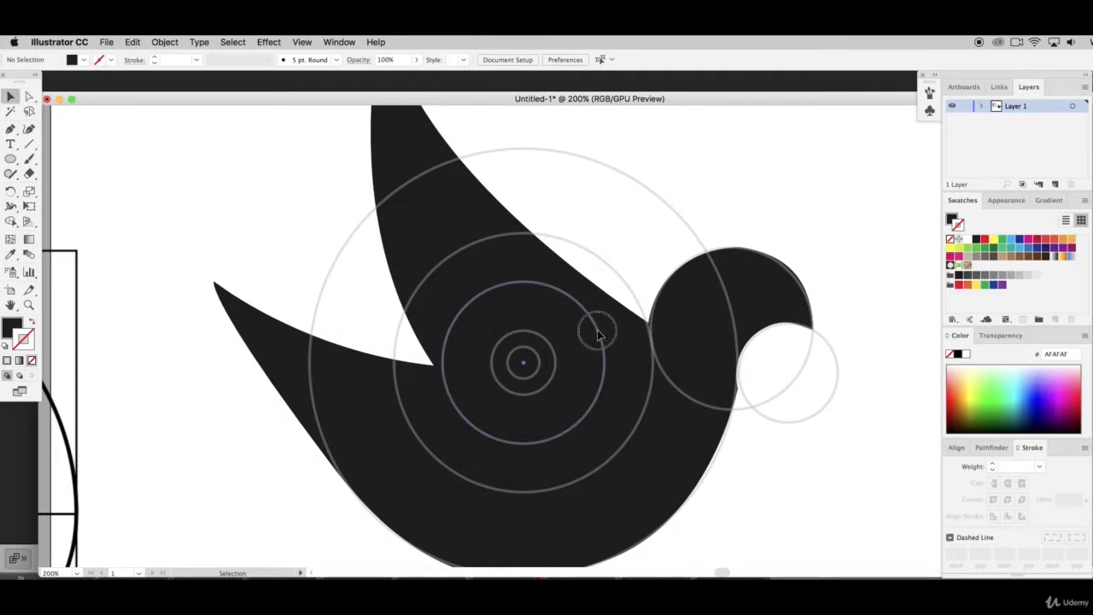
pyautogui.click(596, 326)
pyautogui.press('super+c')
pyautogui.press('super+v')
pyautogui.scroll(5, 635, 382)
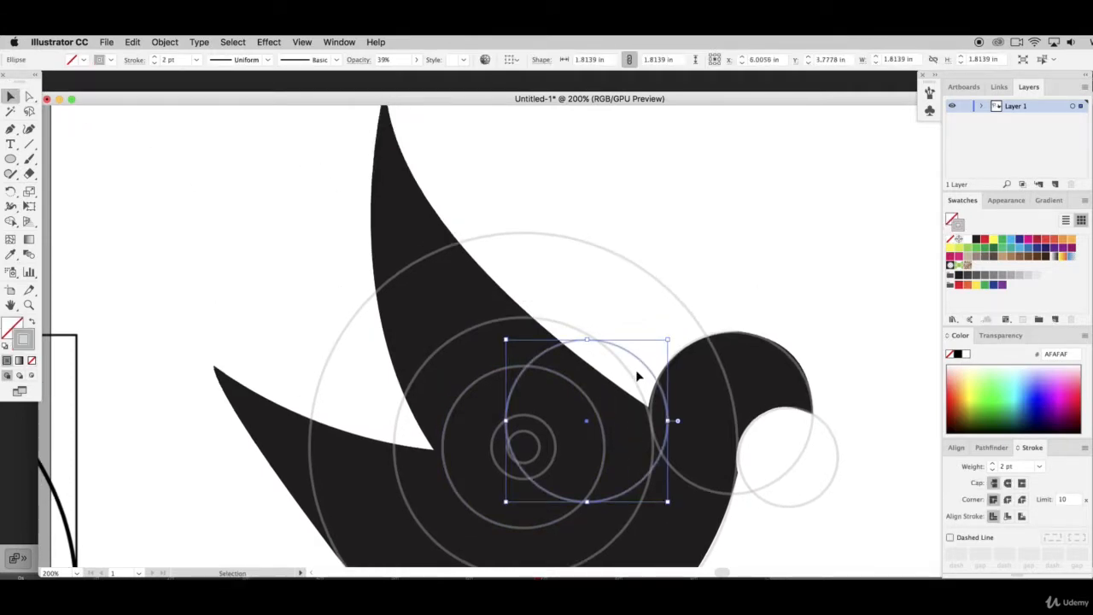
pyautogui.moveTo(647, 369); pyautogui.dragTo(552, 340)
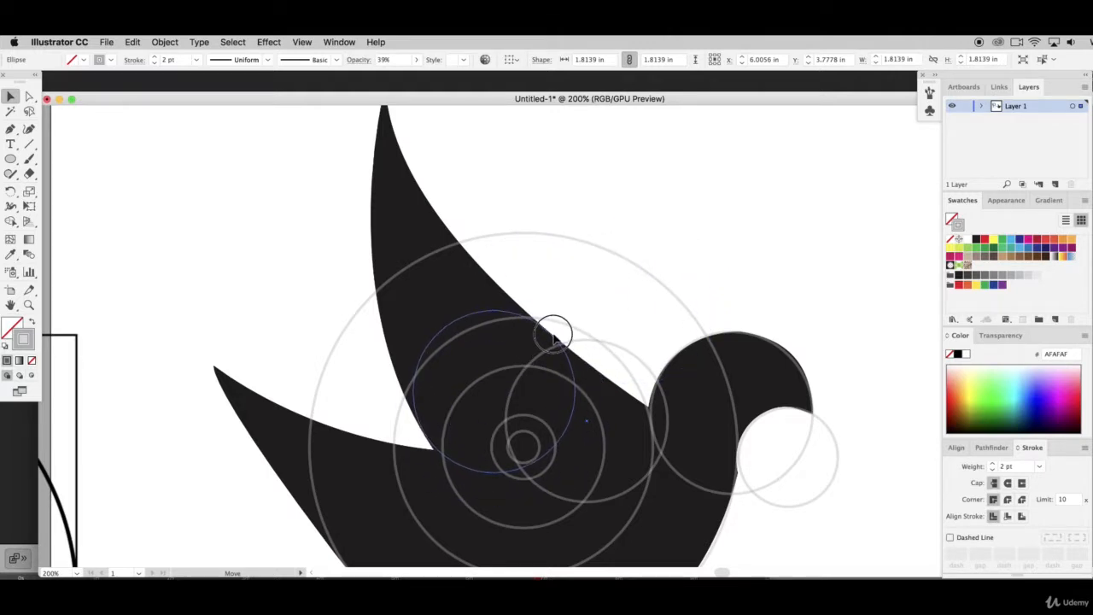
pyautogui.moveTo(554, 336); pyautogui.dragTo(554, 336)
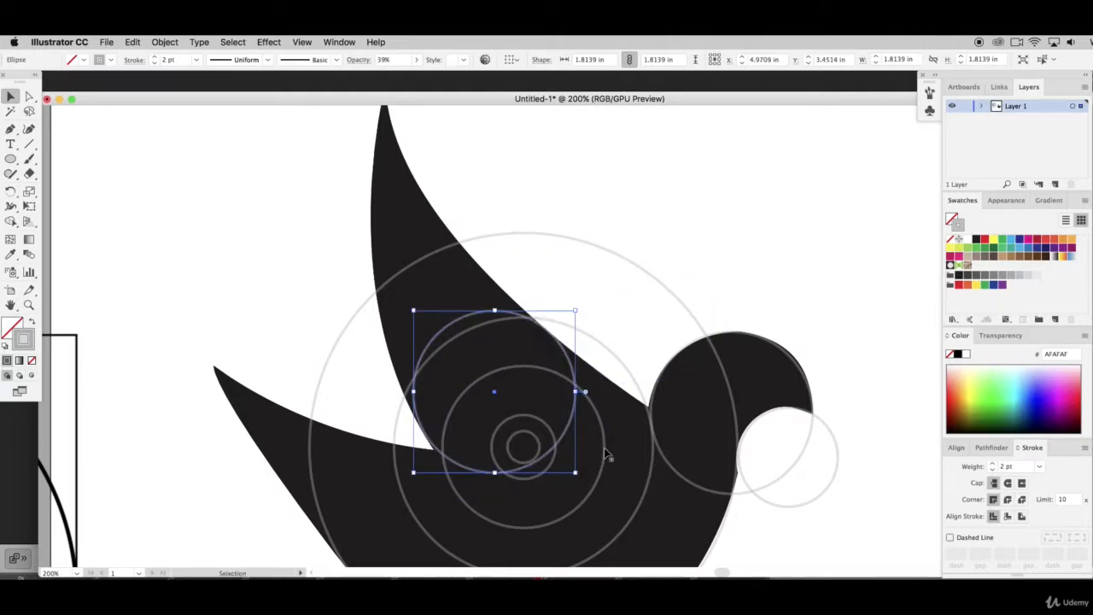
pyautogui.moveTo(574, 391); pyautogui.dragTo(627, 456)
pyautogui.click(631, 381)
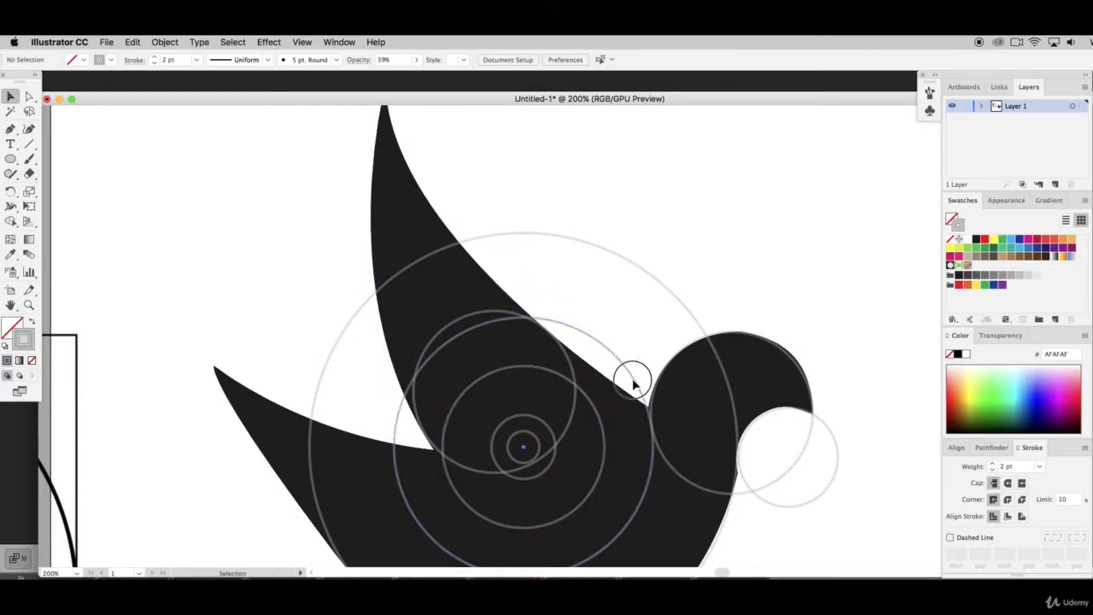
# Try a copy of the 2.9 in circle against the raised wing's front edge
pyautogui.click(635, 383)
pyautogui.moveTo(635, 383); pyautogui.dragTo(698, 274)
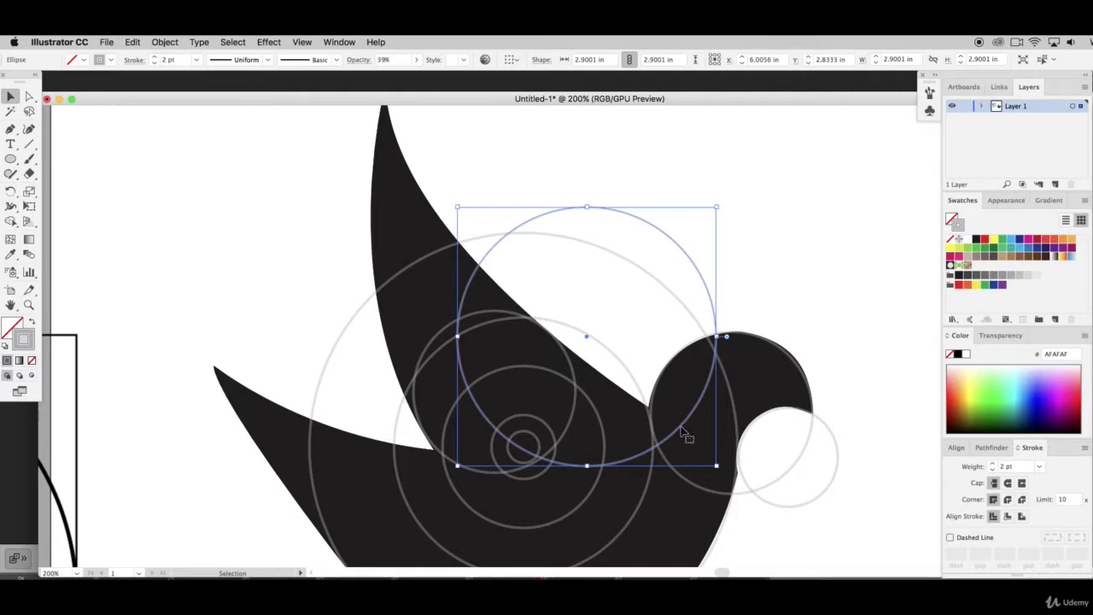
pyautogui.moveTo(683, 433); pyautogui.dragTo(659, 291)
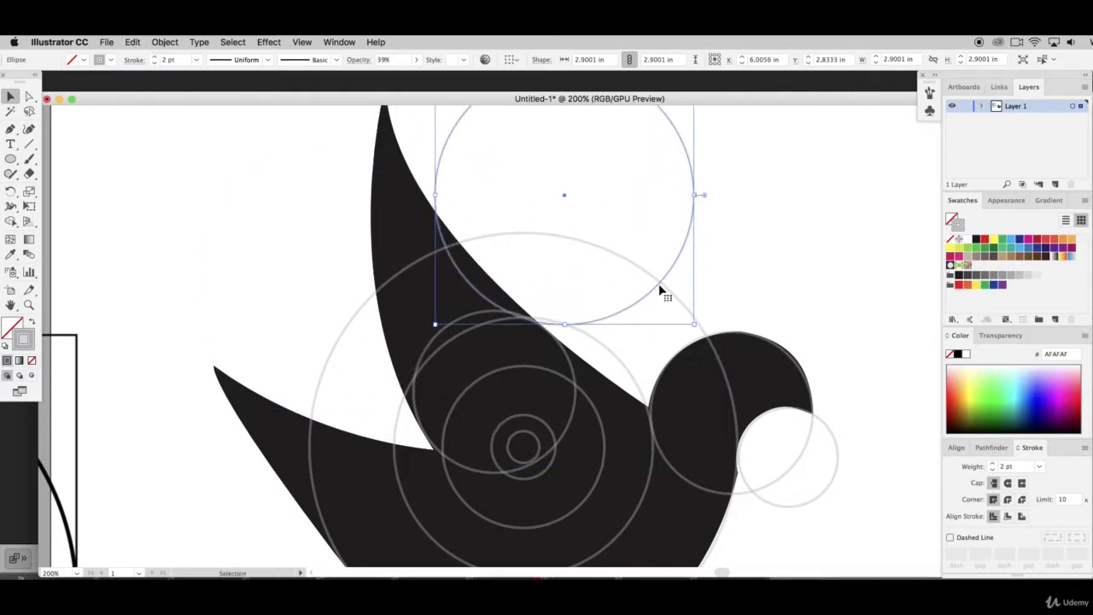
pyautogui.scroll(5, 659, 292)
pyautogui.press('Delete')
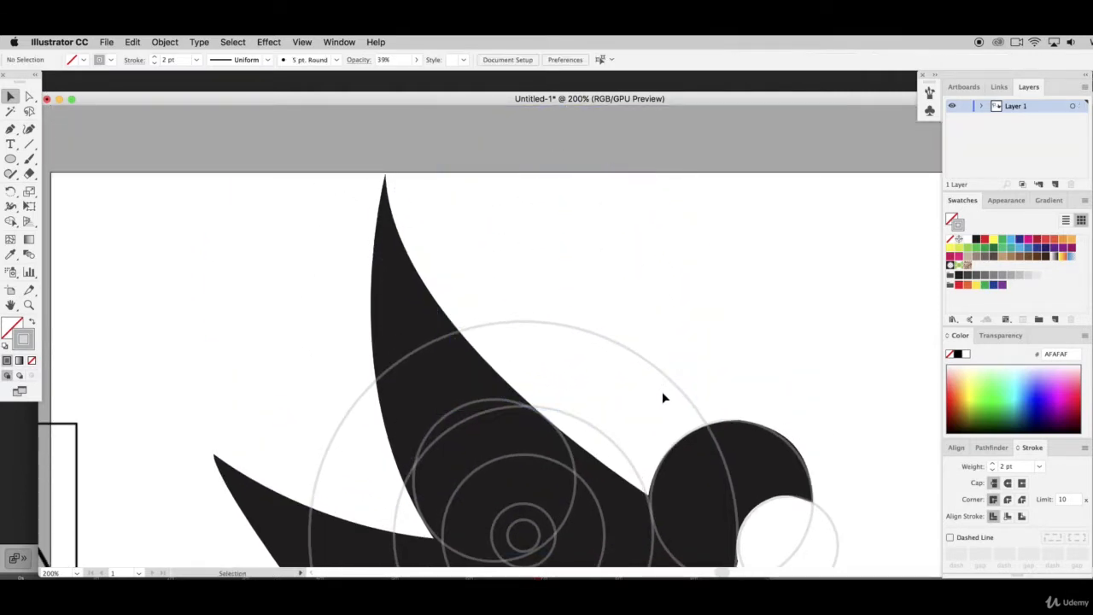
pyautogui.click(683, 394)
pyautogui.press('super+z')
pyautogui.press('super+z')
pyautogui.press('super+z')
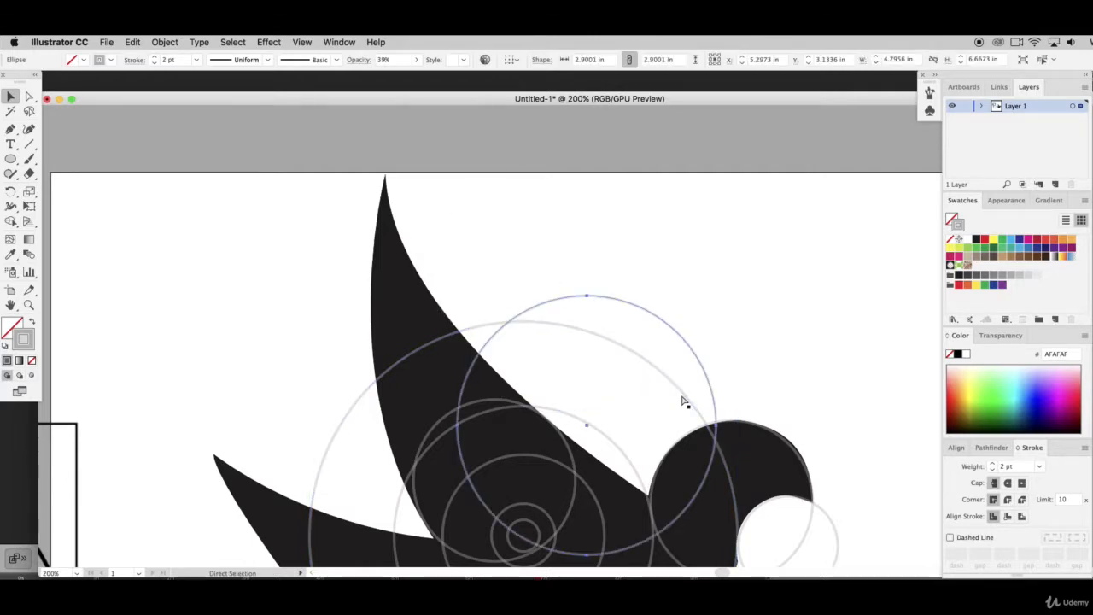
# Copy the largest circle, 4.8 in wide, and place the copy against the raised wing's front edge, from the wing tip to the wing's base
pyautogui.click(681, 389)
pyautogui.press('super+c')
pyautogui.press('super+v')
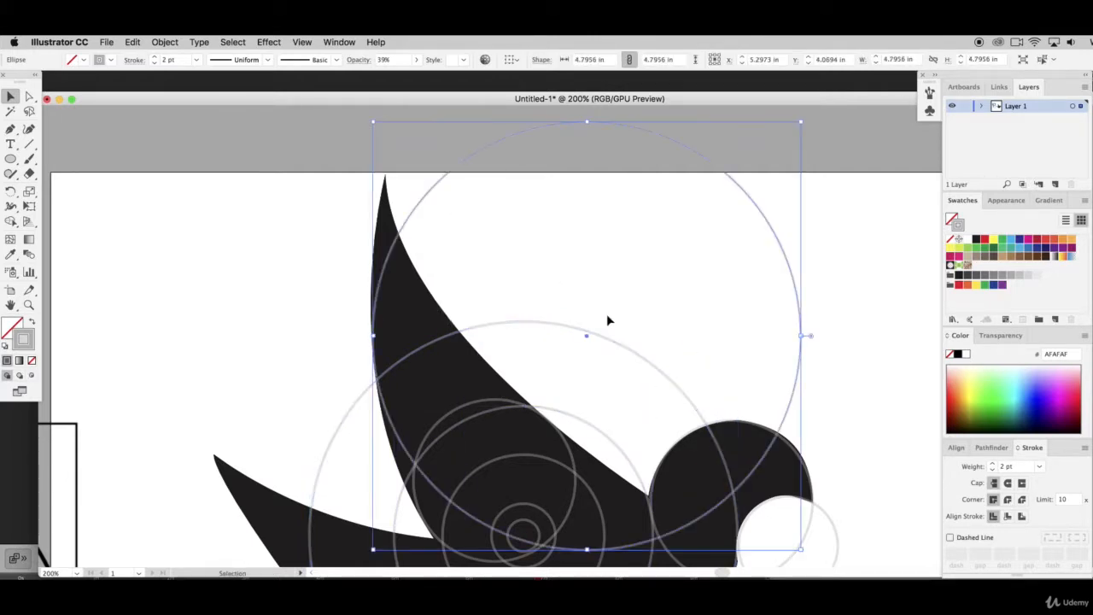
pyautogui.moveTo(412, 467); pyautogui.dragTo(424, 325)
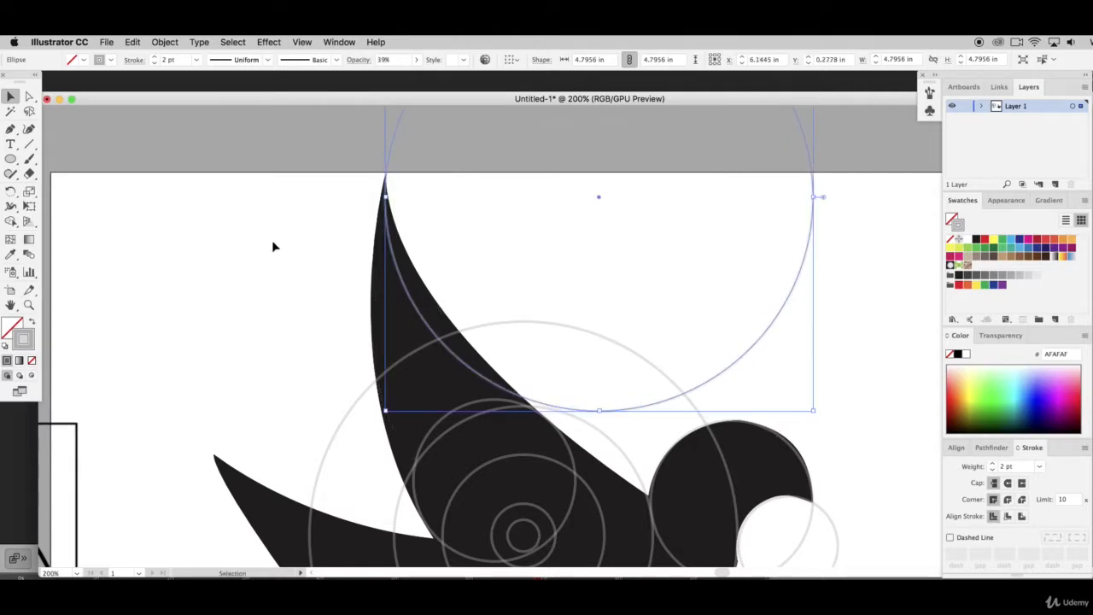
pyautogui.click(272, 240)
# Adjust the curve handles at the wing tip and the neck to bend the wing's front edge towards the circles
pyautogui.click(28, 96)
pyautogui.click(382, 314)
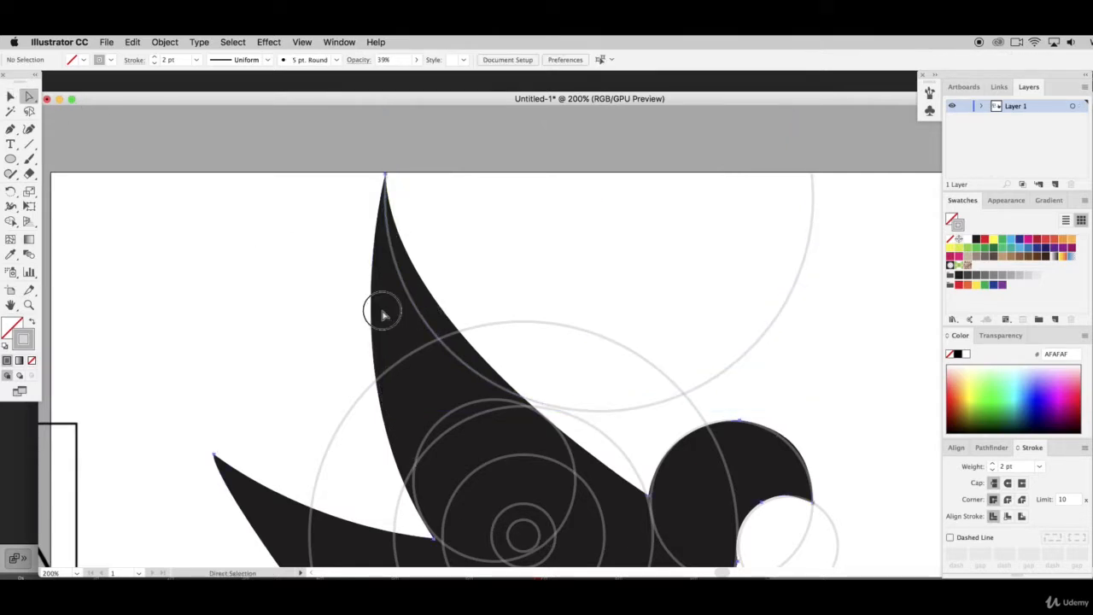
pyautogui.click(385, 175)
pyautogui.moveTo(393, 317); pyautogui.dragTo(373, 366)
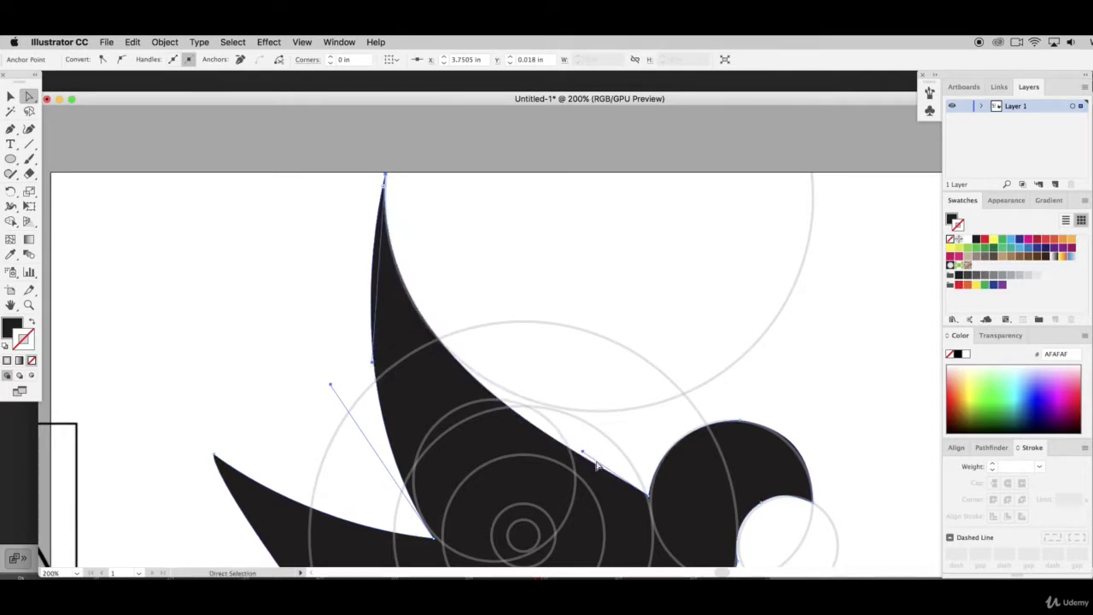
pyautogui.moveTo(585, 456); pyautogui.dragTo(651, 424)
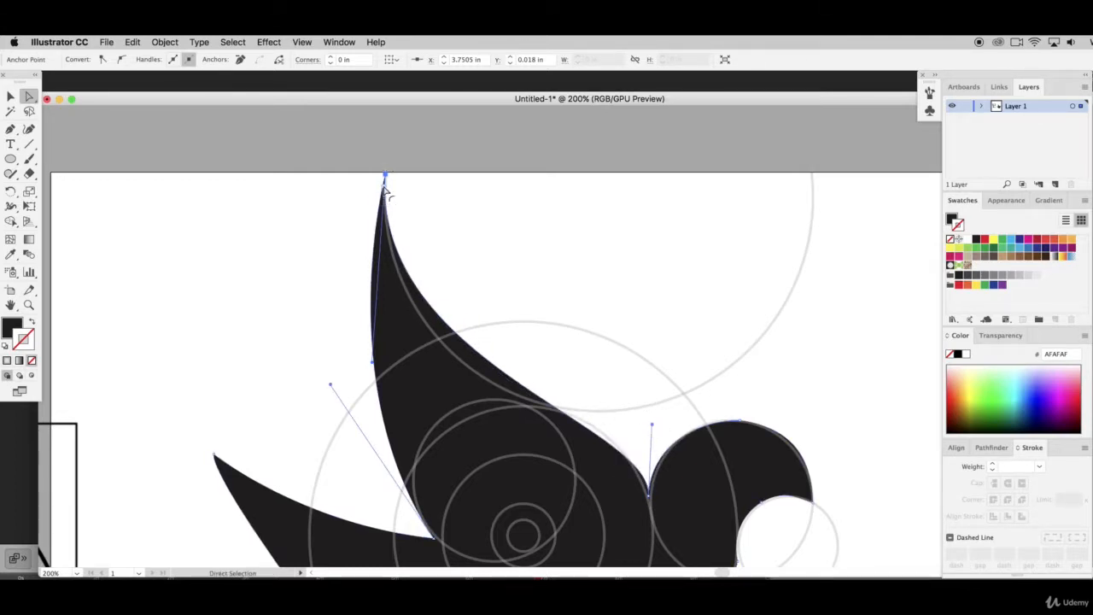
# Nudge the neck's anchor point down to where the head circle meets the 2.9 in circle
pyautogui.click(439, 339)
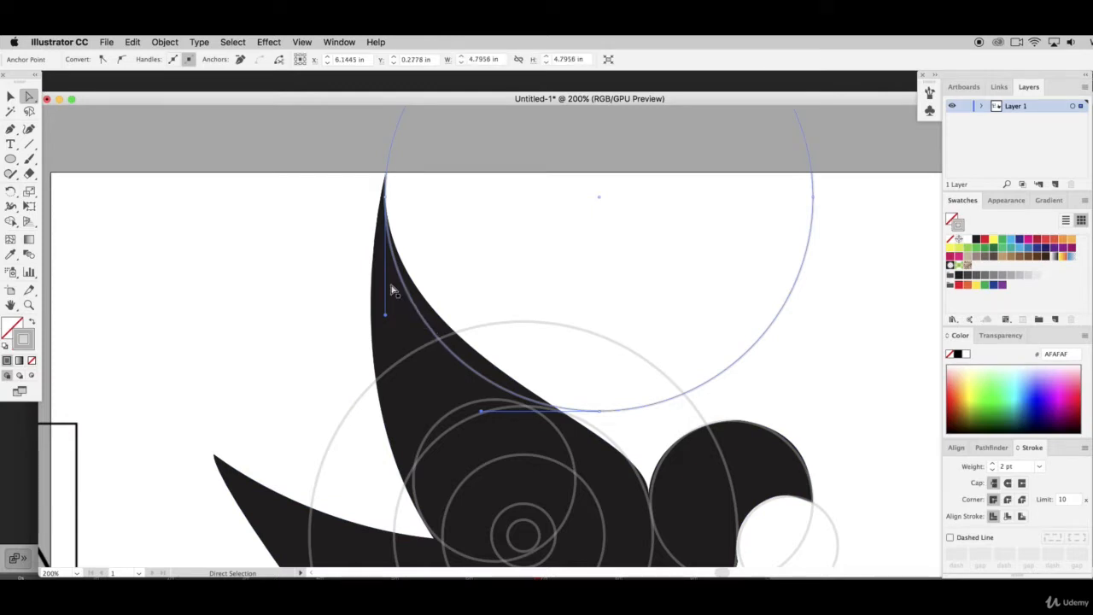
pyautogui.click(389, 292)
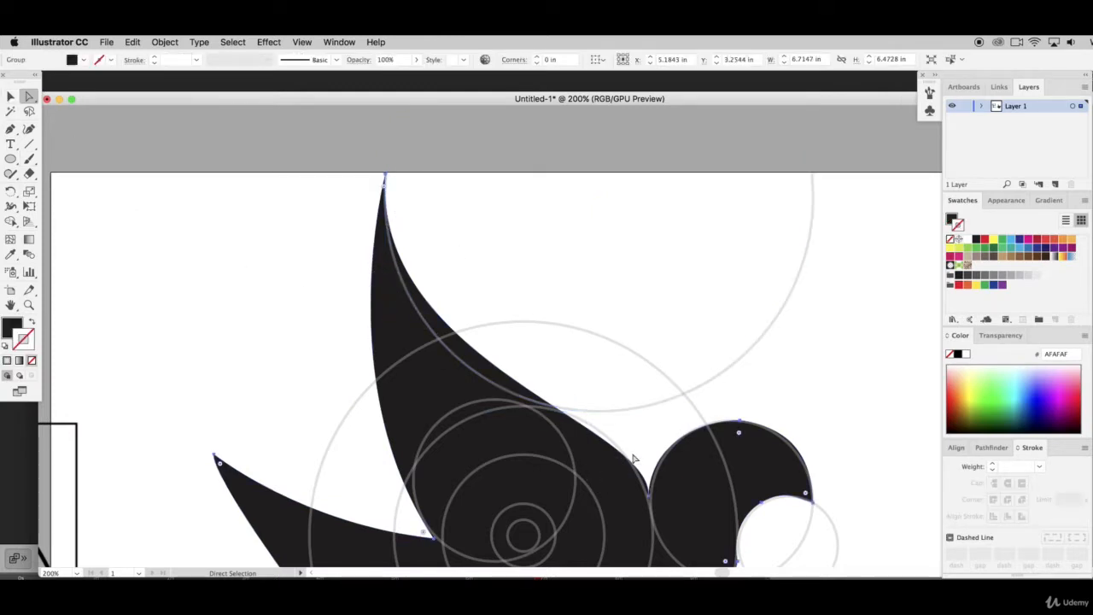
pyautogui.click(650, 501)
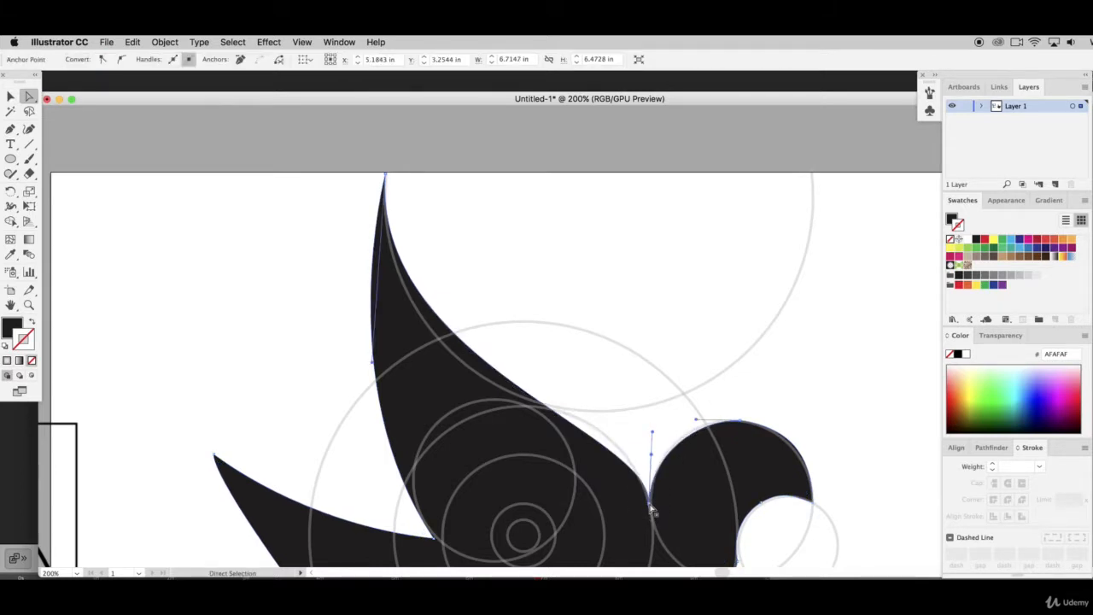
pyautogui.click(8, 97)
pyautogui.press('super+shift+a')
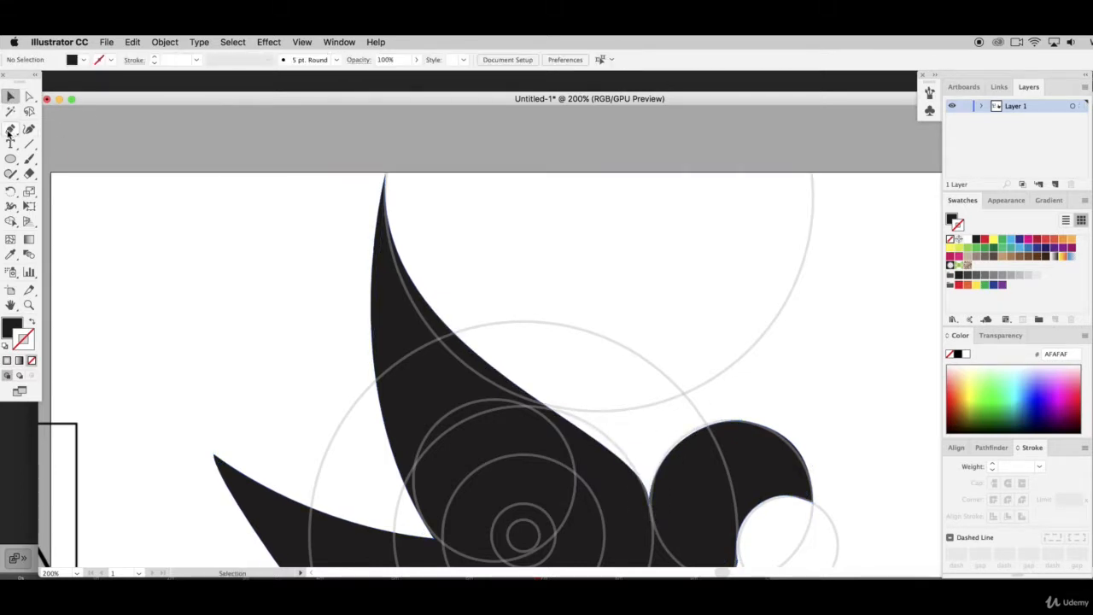
# Draw a closed black patch with the Pen tool from the neck along the 2.9 in circle to the wing's front edge
pyautogui.click(10, 129)
pyautogui.click(648, 497)
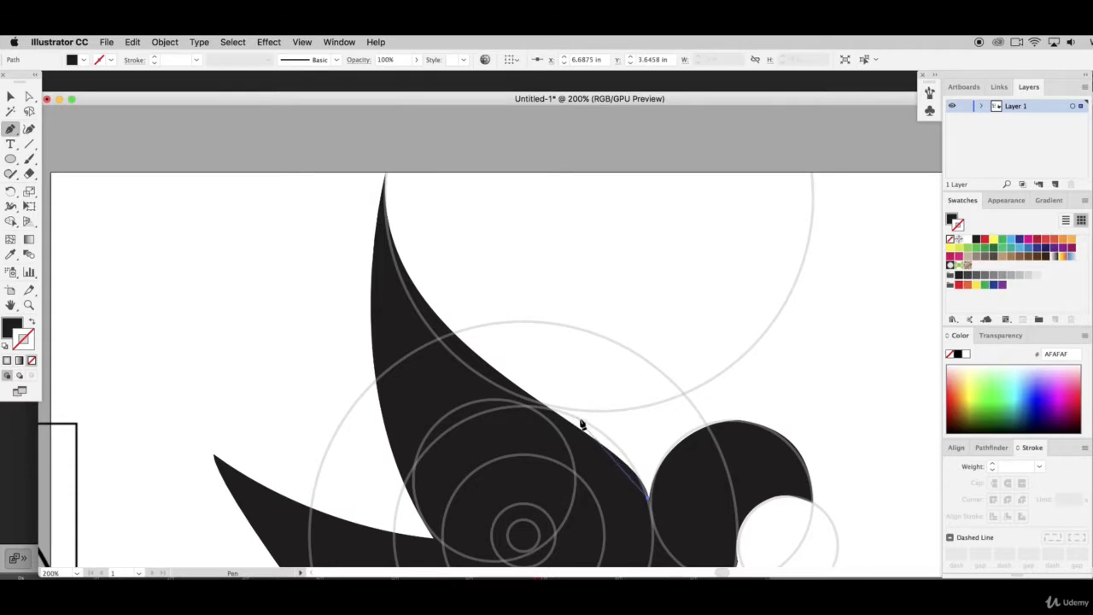
pyautogui.moveTo(582, 418); pyautogui.dragTo(533, 399)
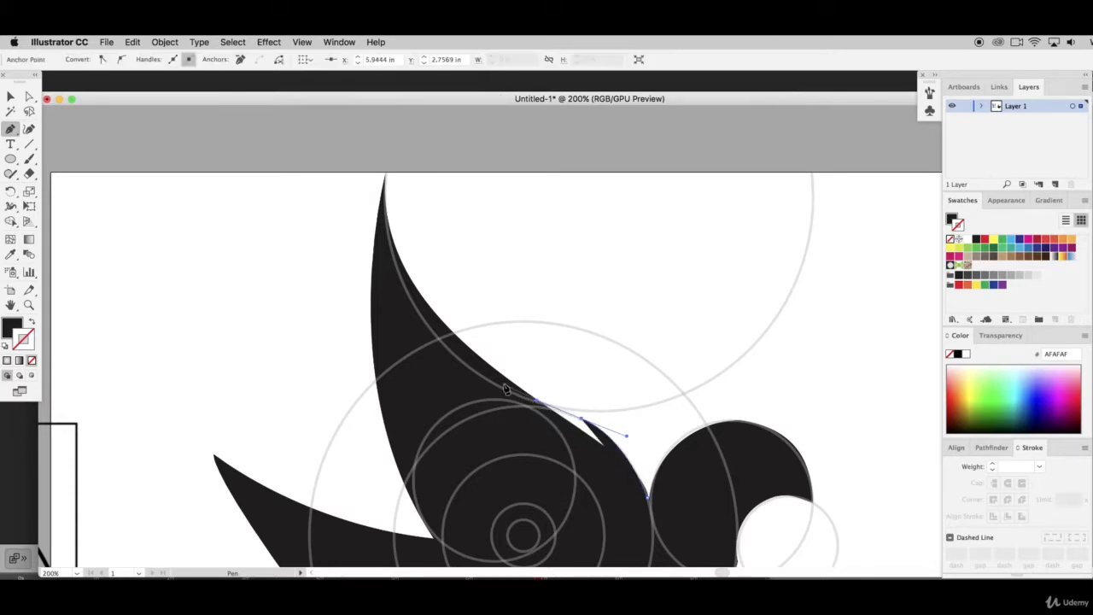
pyautogui.click(502, 390)
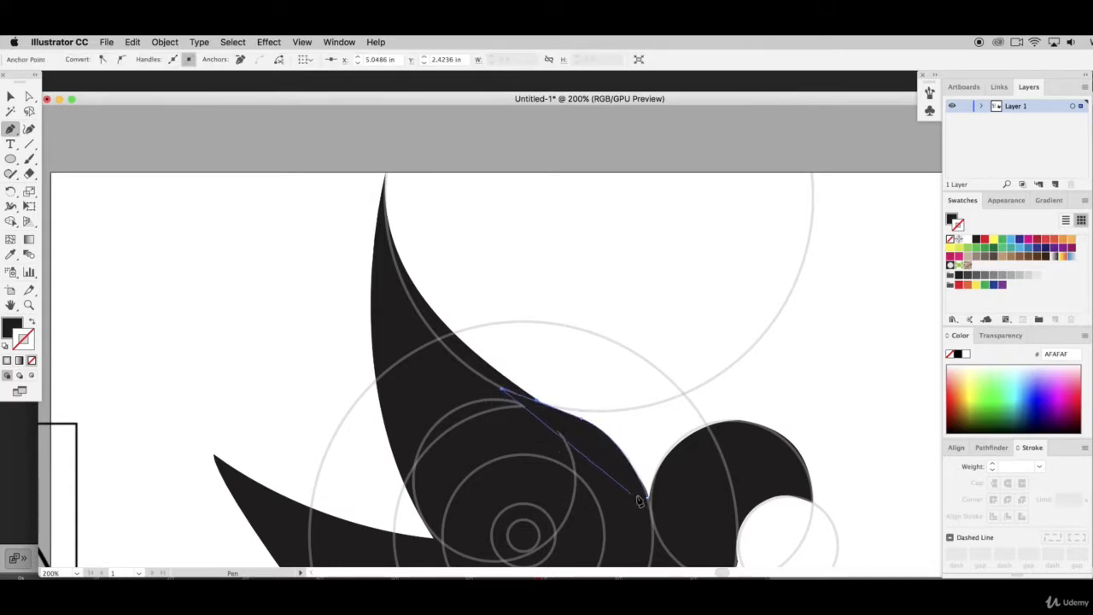
pyautogui.click(648, 498)
pyautogui.click(10, 97)
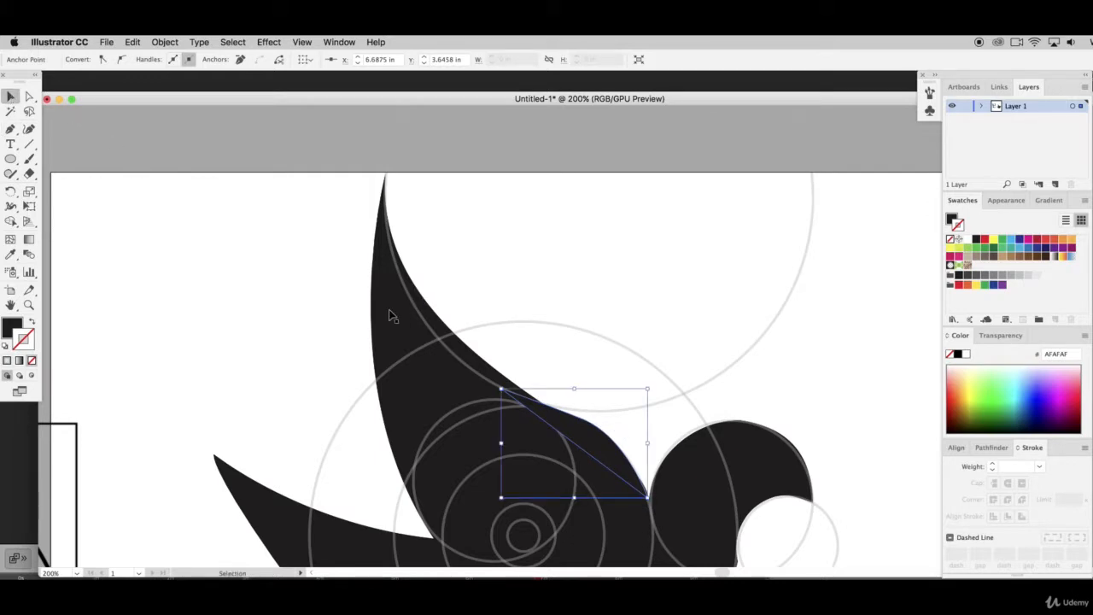
# Send the black bird group to the back, behind the golden ratio circles
pyautogui.click(373, 282)
pyautogui.rightClick(374, 284)
pyautogui.moveTo(461, 416)
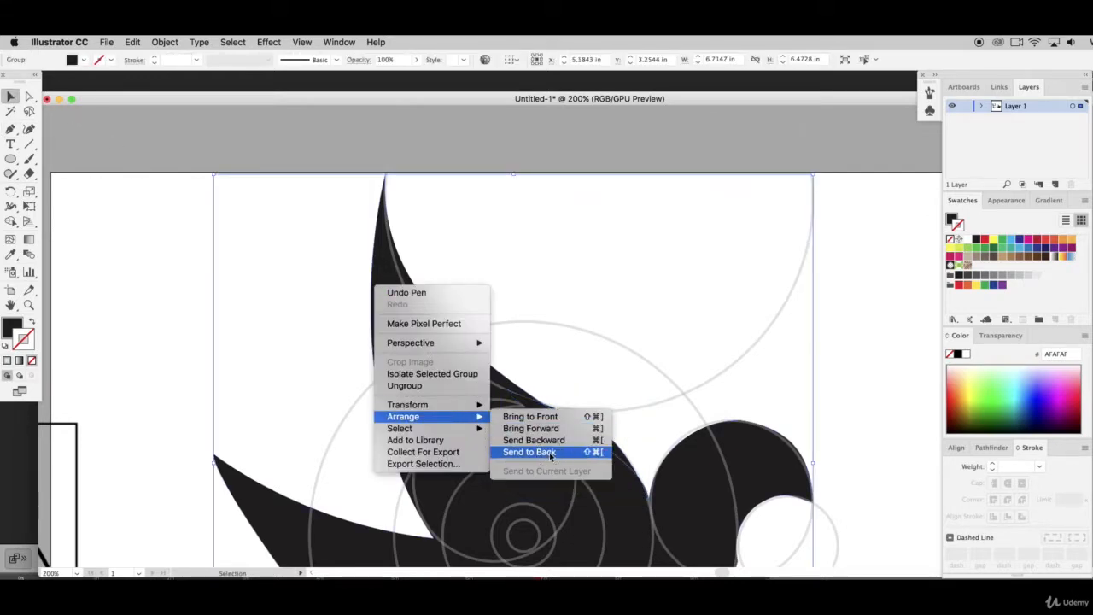
pyautogui.click(581, 451)
pyautogui.click(268, 322)
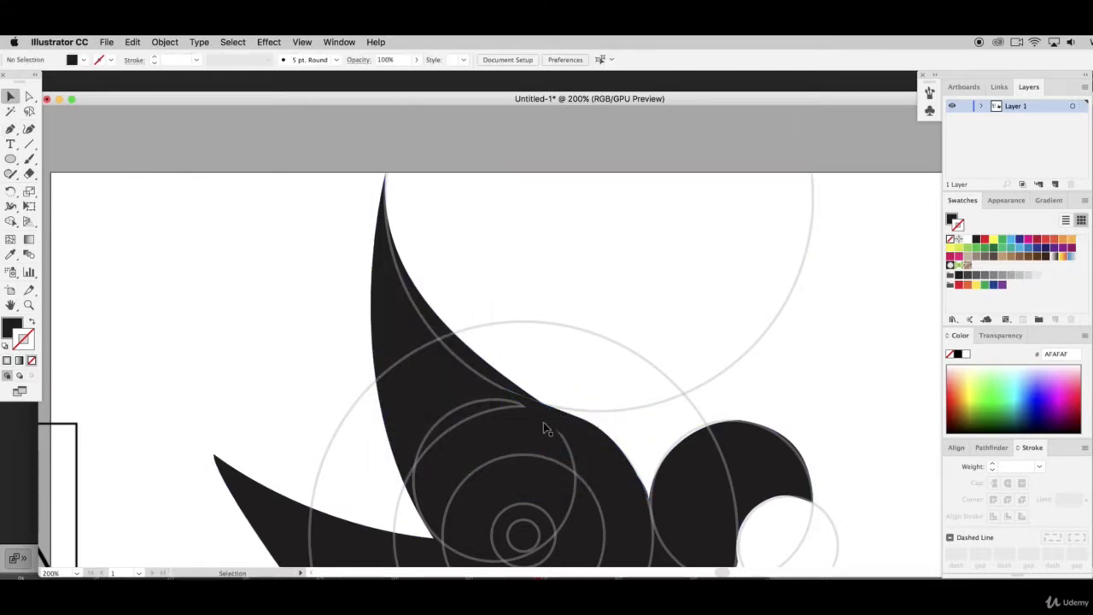
# Group the black neck patch with the bird shape and send the combined group behind the circles
pyautogui.click(562, 434)
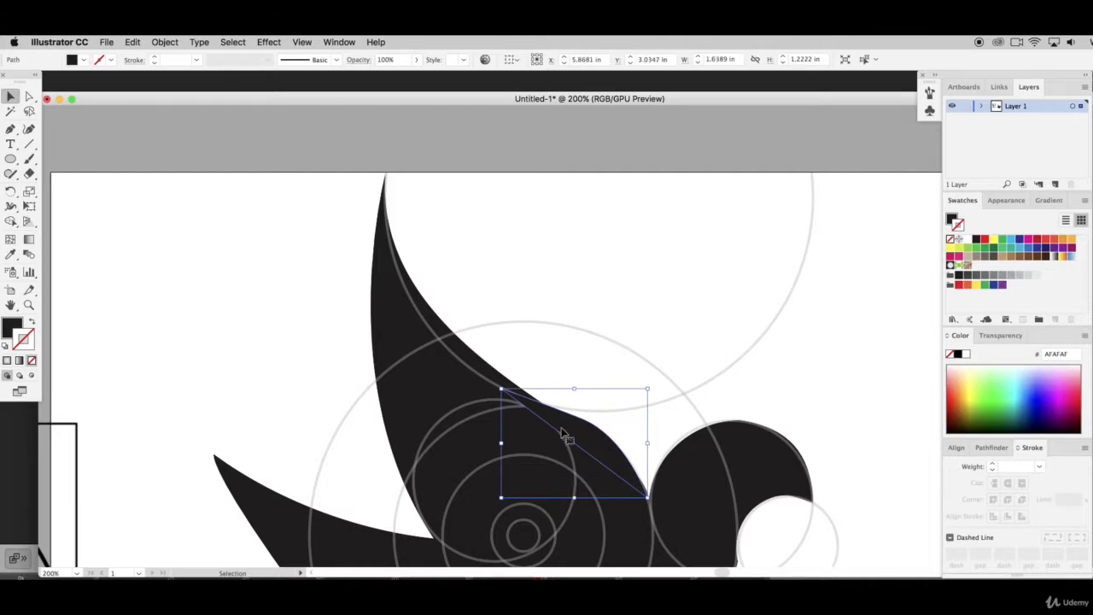
pyautogui.keyDown('shift'); pyautogui.click(392, 323); pyautogui.keyUp('shift')
pyautogui.rightClick(400, 310)
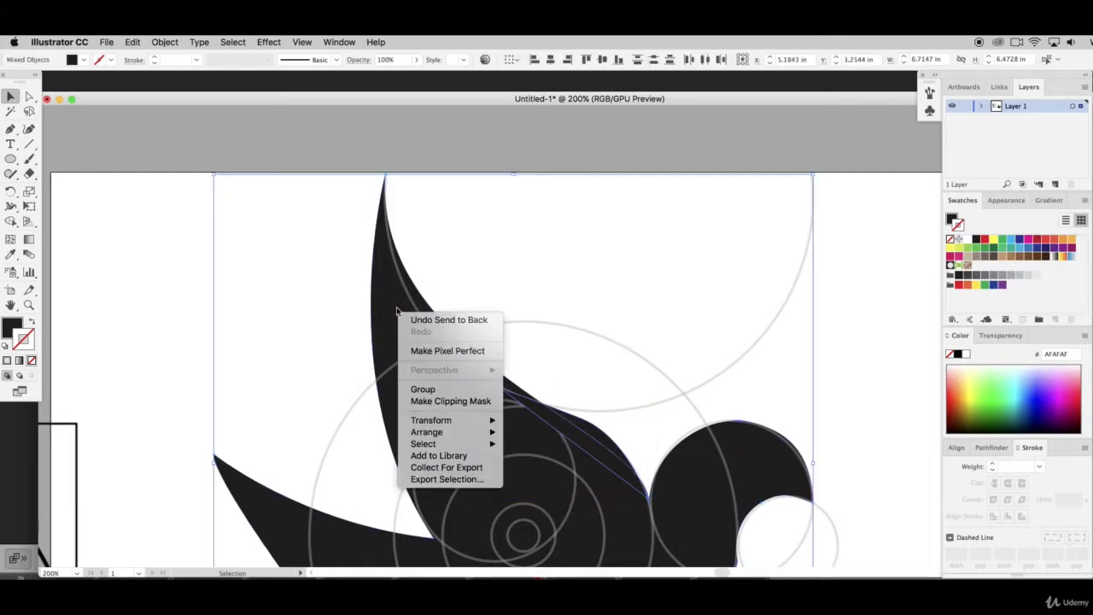
pyautogui.click(432, 386)
pyautogui.rightClick(477, 377)
pyautogui.moveTo(495, 480)
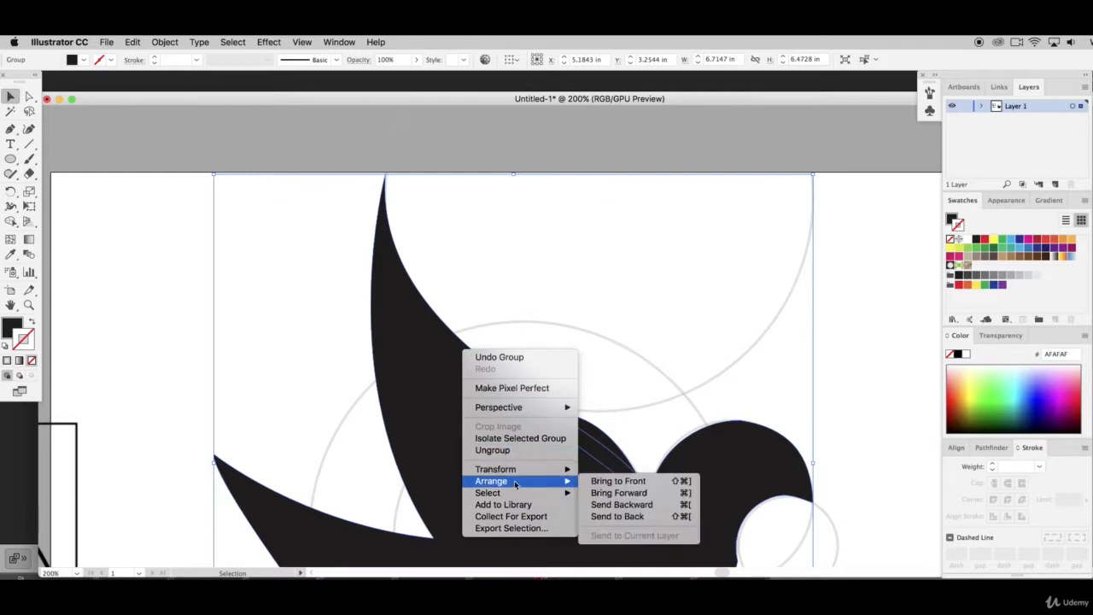
pyautogui.click(618, 516)
pyautogui.click(830, 274)
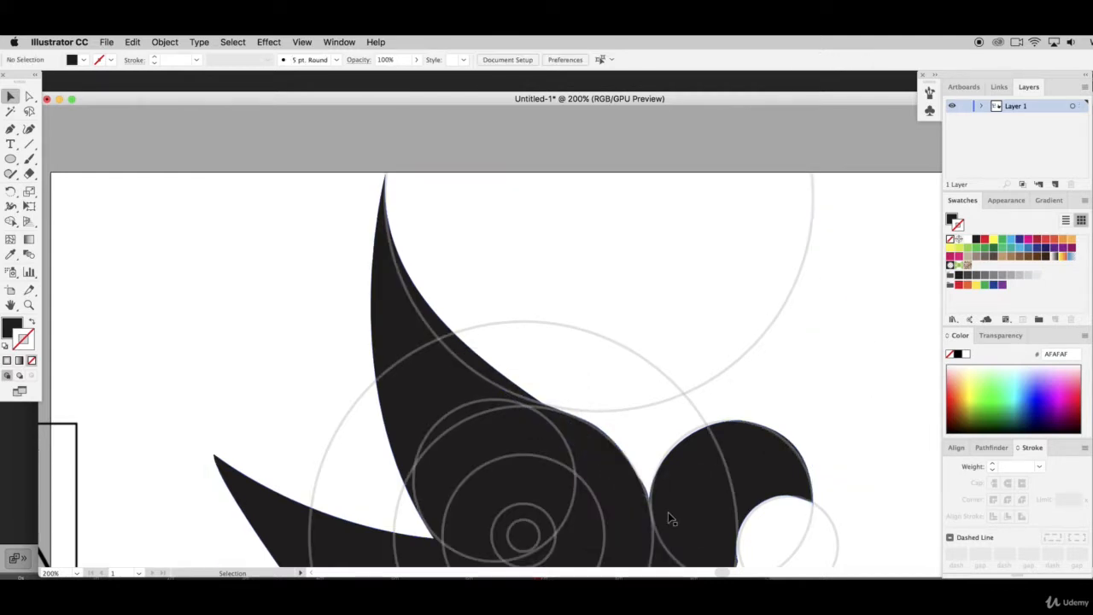
# Bend the upper curve handle of the bird's neck anchor slightly towards the wing and nudge the anchor down along the head circle
pyautogui.scroll(-1, 670, 518)
pyautogui.click(420, 269)
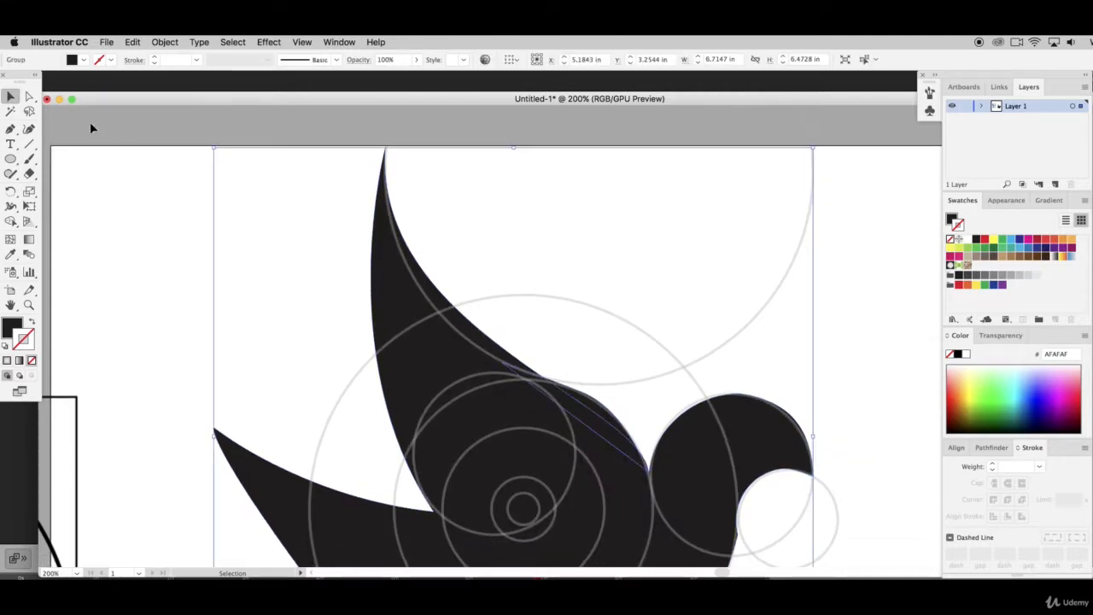
pyautogui.click(28, 96)
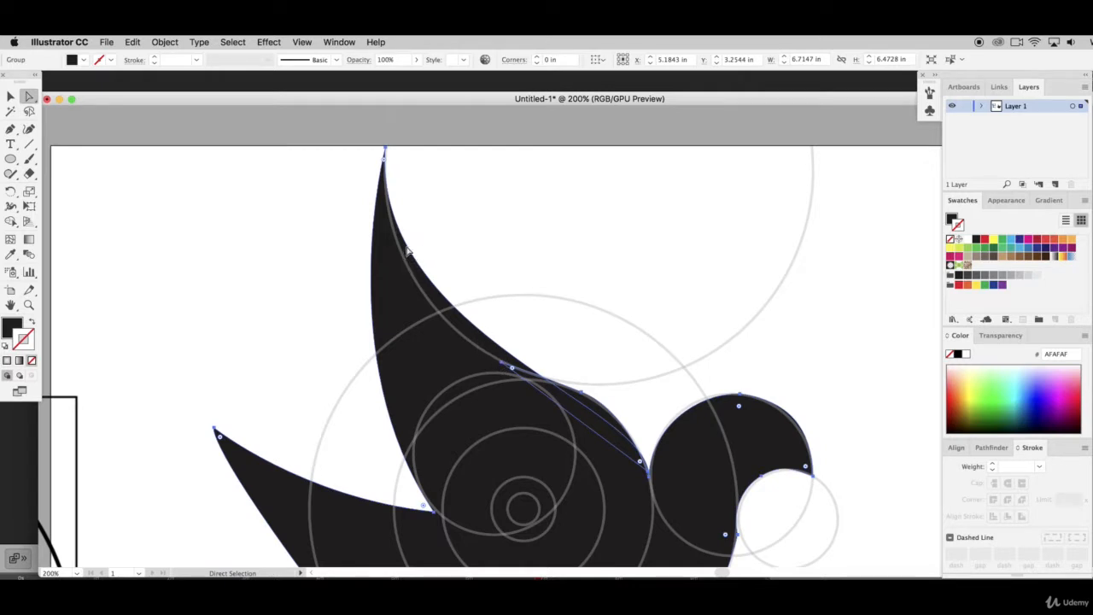
pyautogui.click(385, 152)
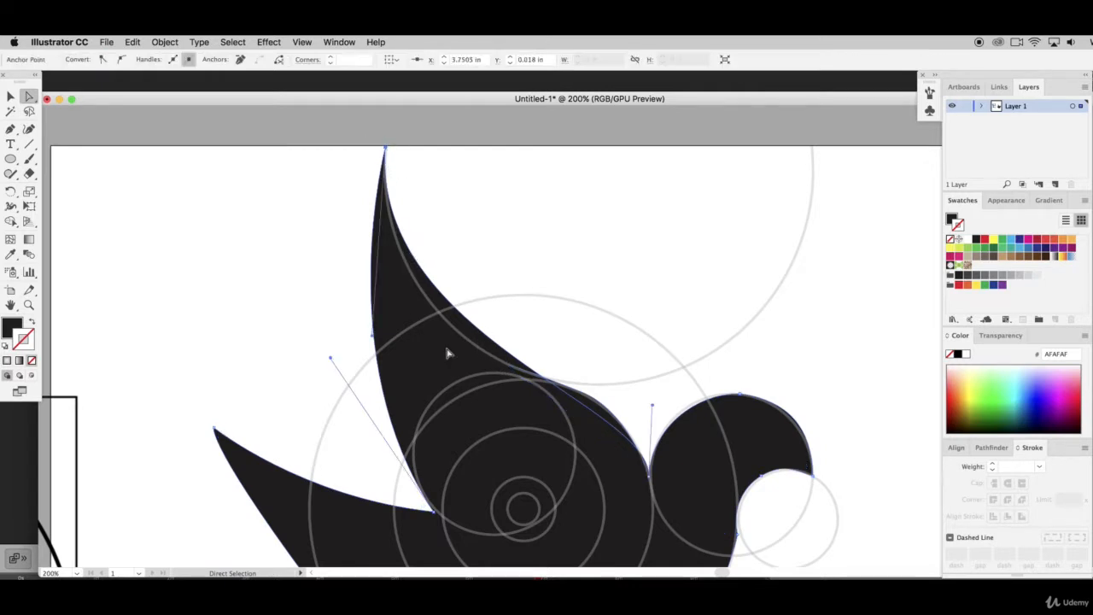
pyautogui.click(810, 311)
pyautogui.click(573, 408)
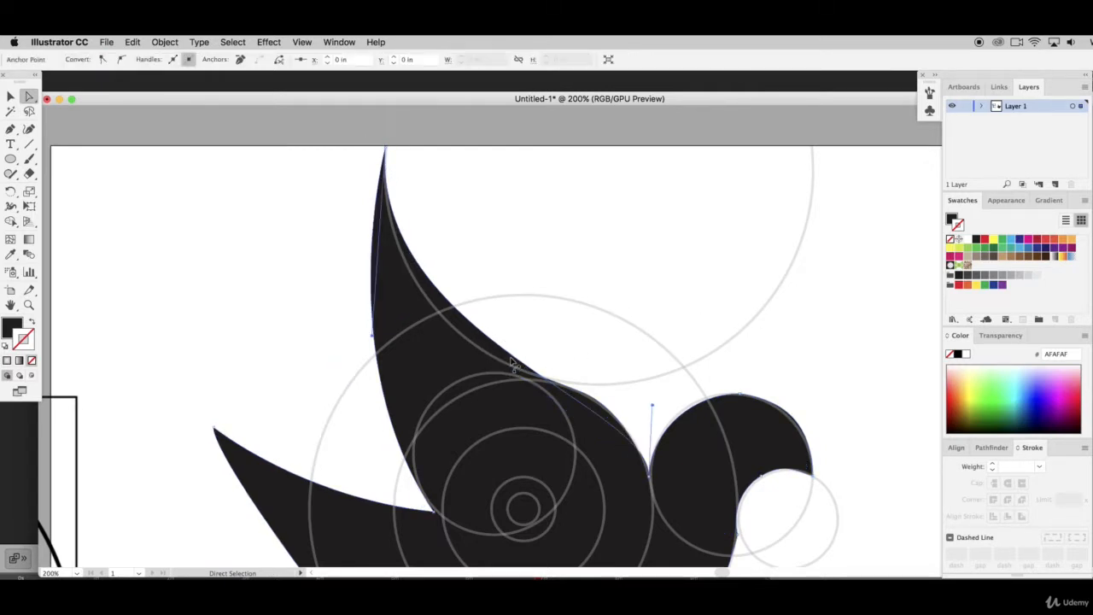
pyautogui.click(649, 479)
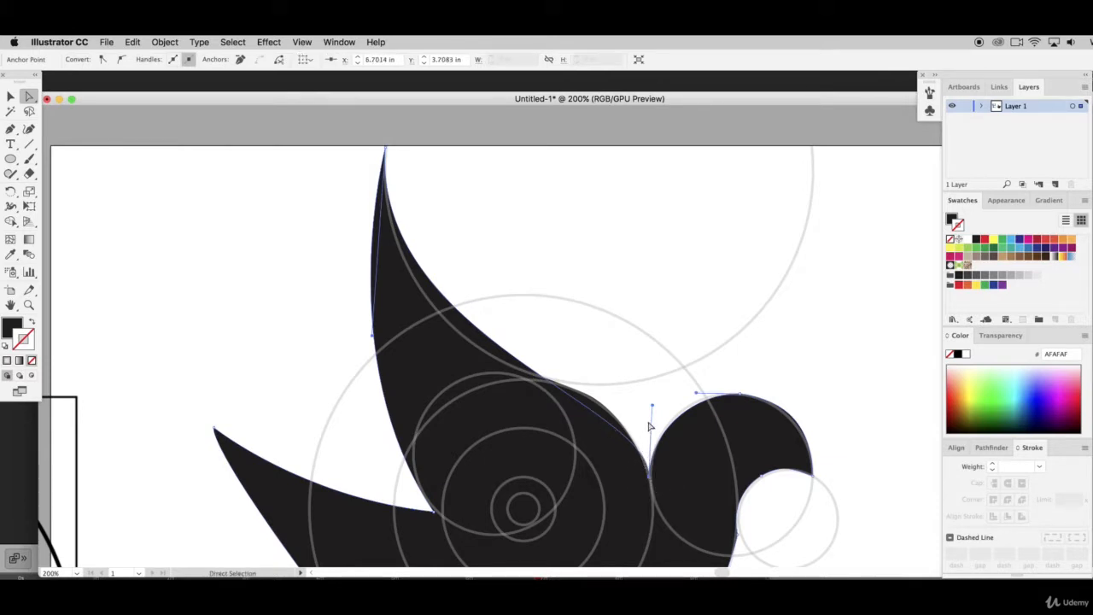
pyautogui.moveTo(653, 410); pyautogui.dragTo(647, 405)
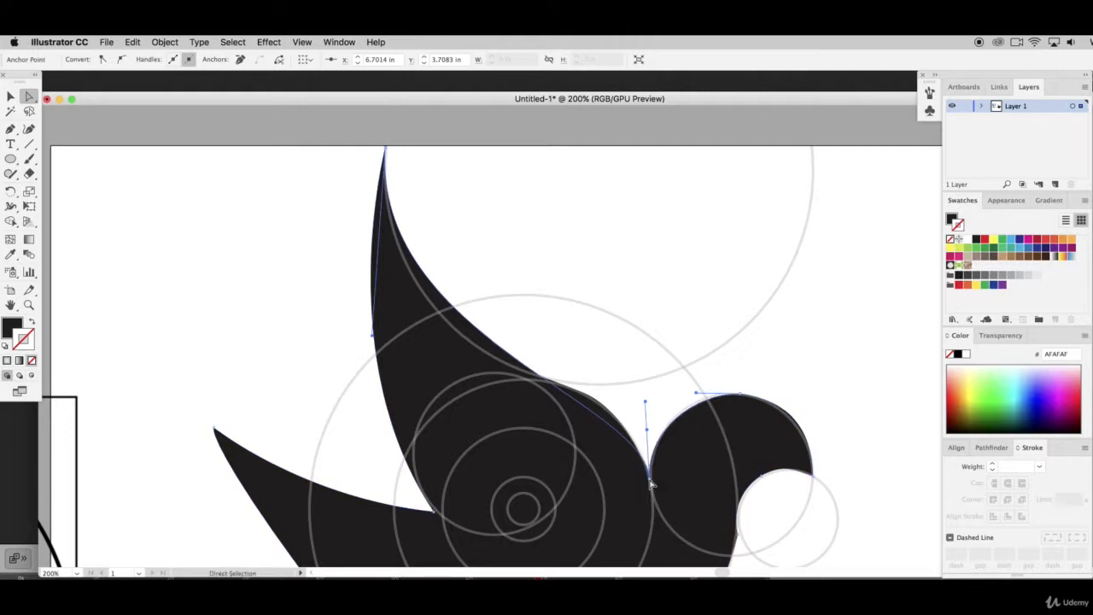
pyautogui.click(498, 354)
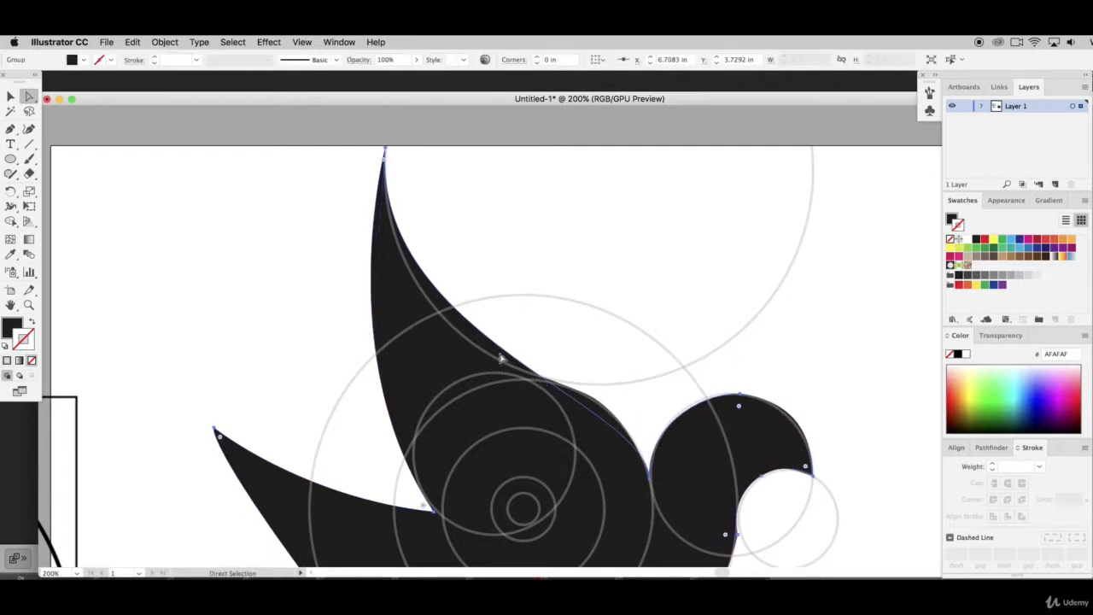
# Compare the raised wing's front edge with the large circle and check the anchor points at the neck and wing tip
pyautogui.click(269, 251)
pyautogui.click(415, 280)
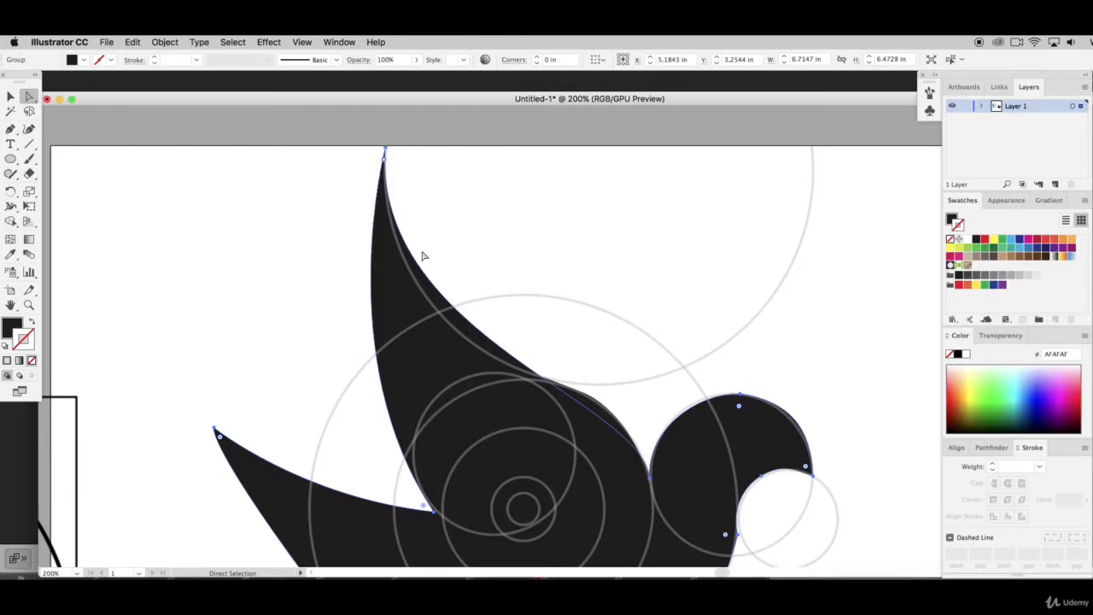
pyautogui.click(437, 316)
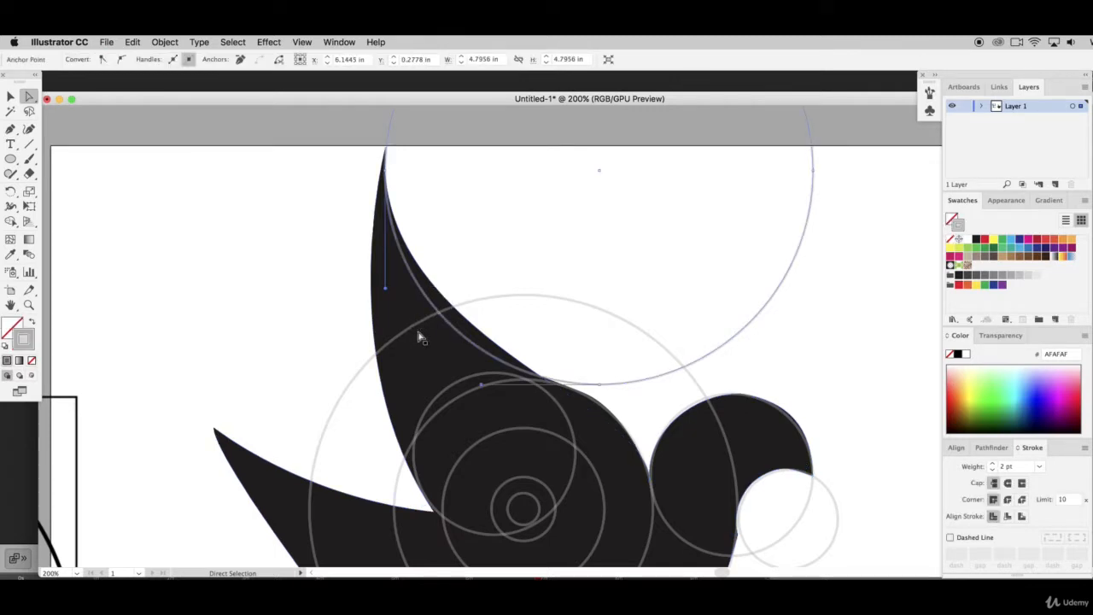
pyautogui.click(429, 376)
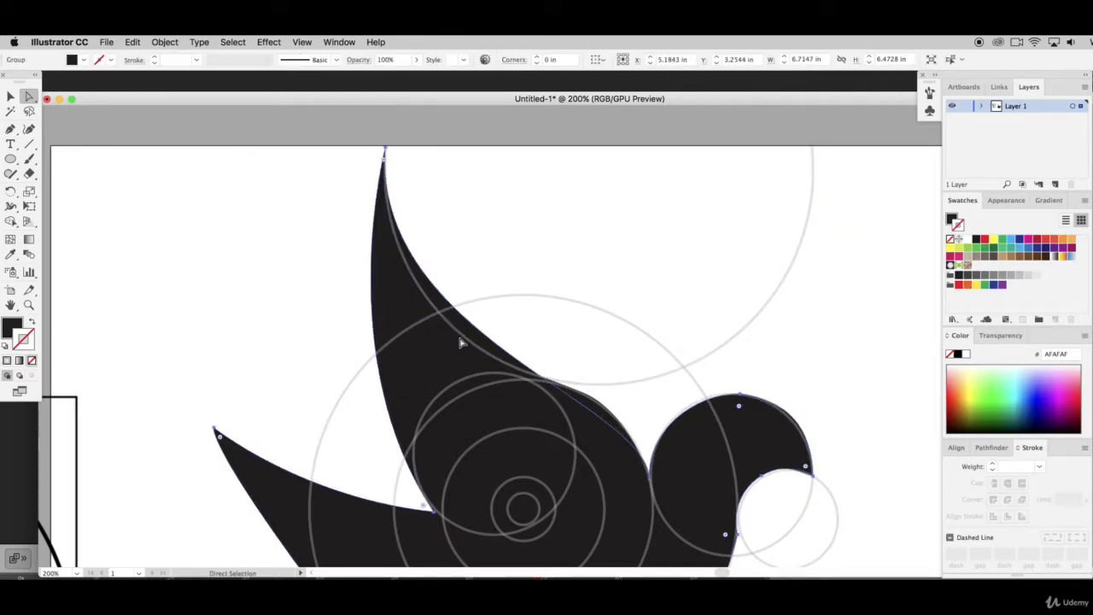
pyautogui.click(463, 348)
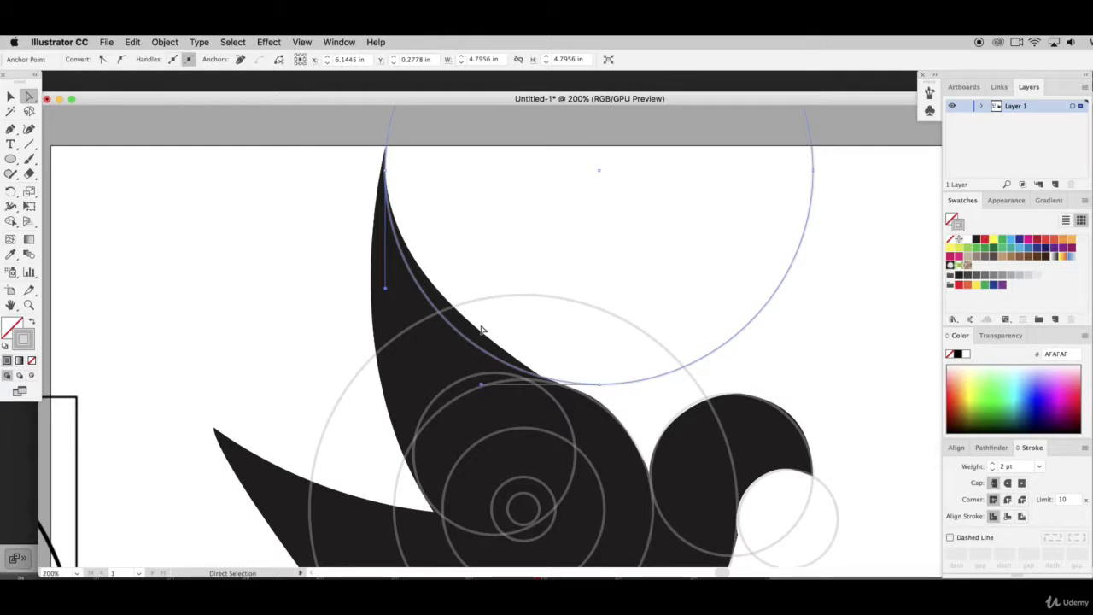
pyautogui.click(403, 389)
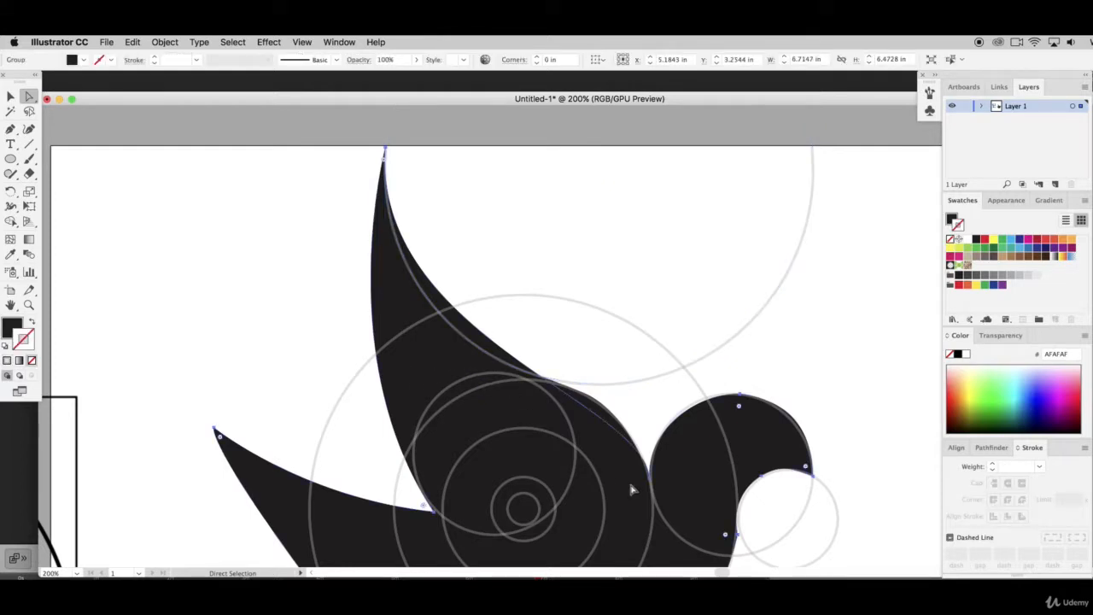
pyautogui.click(653, 486)
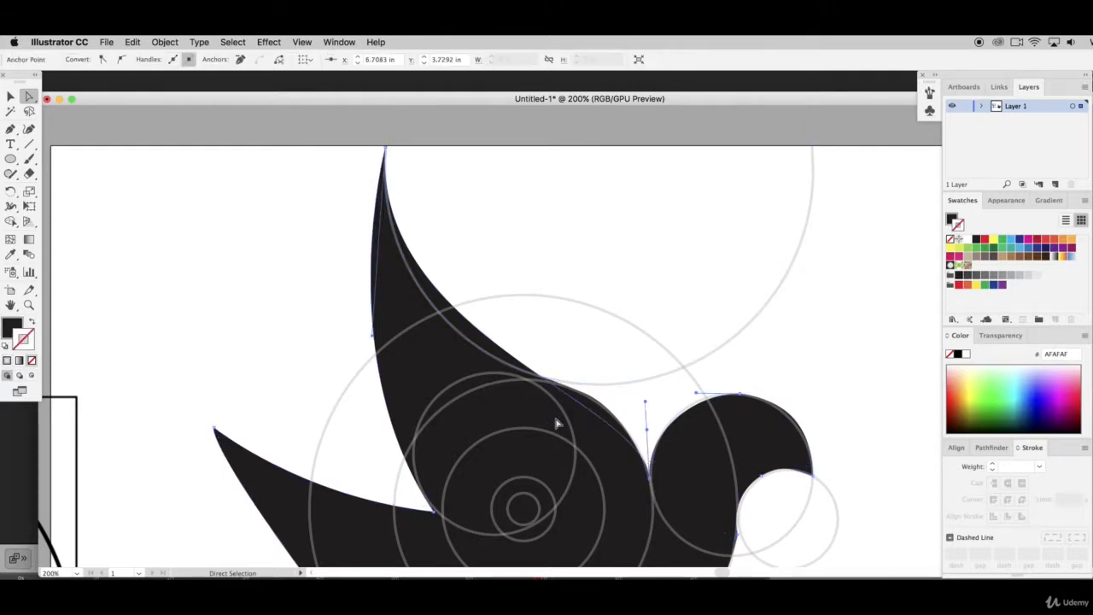
pyautogui.click(386, 151)
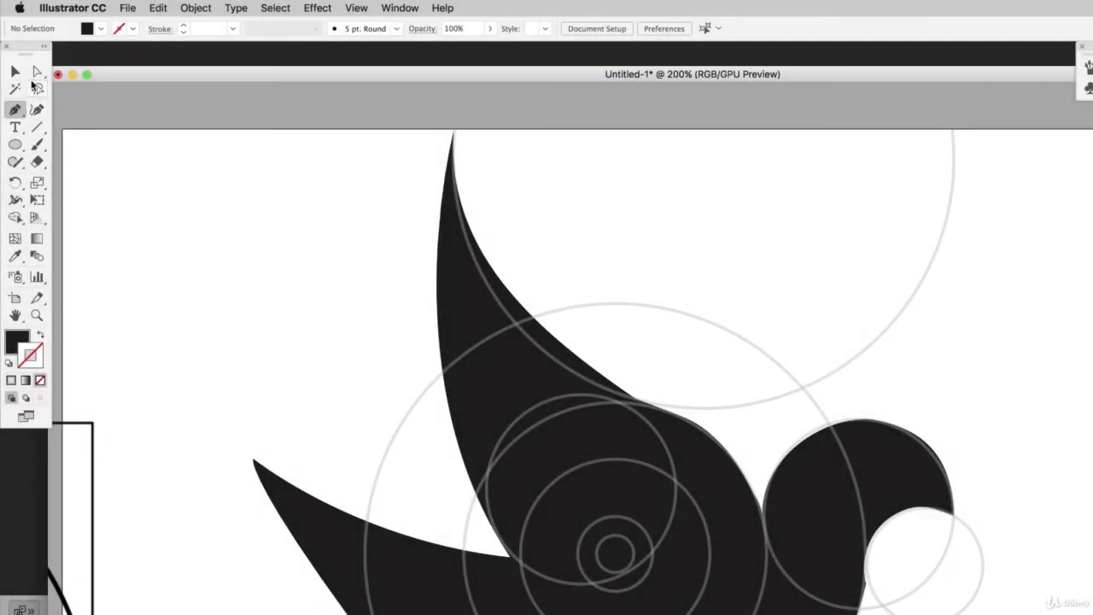
# Place a grey-filled copy of the 4.8 in circle, without a stroke, exactly over the original beside the raised wing
pyautogui.click(15, 71)
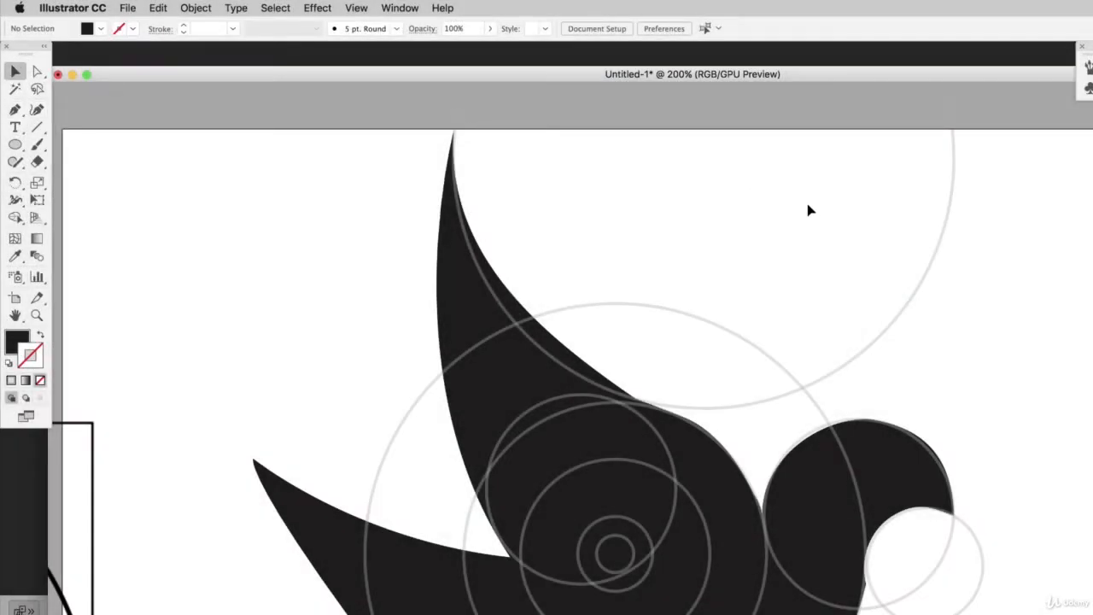
pyautogui.click(898, 318)
pyautogui.keyDown('alt'); pyautogui.moveTo(851, 359); pyautogui.dragTo(837, 552); pyautogui.keyUp('alt')
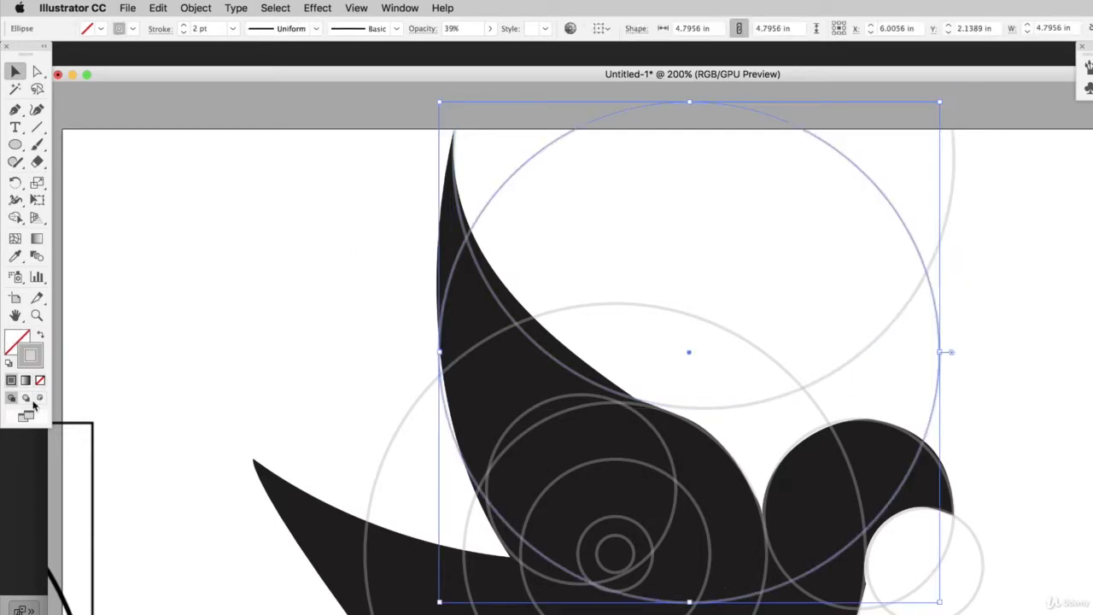
pyautogui.click(41, 338)
pyautogui.moveTo(659, 431); pyautogui.dragTo(670, 341)
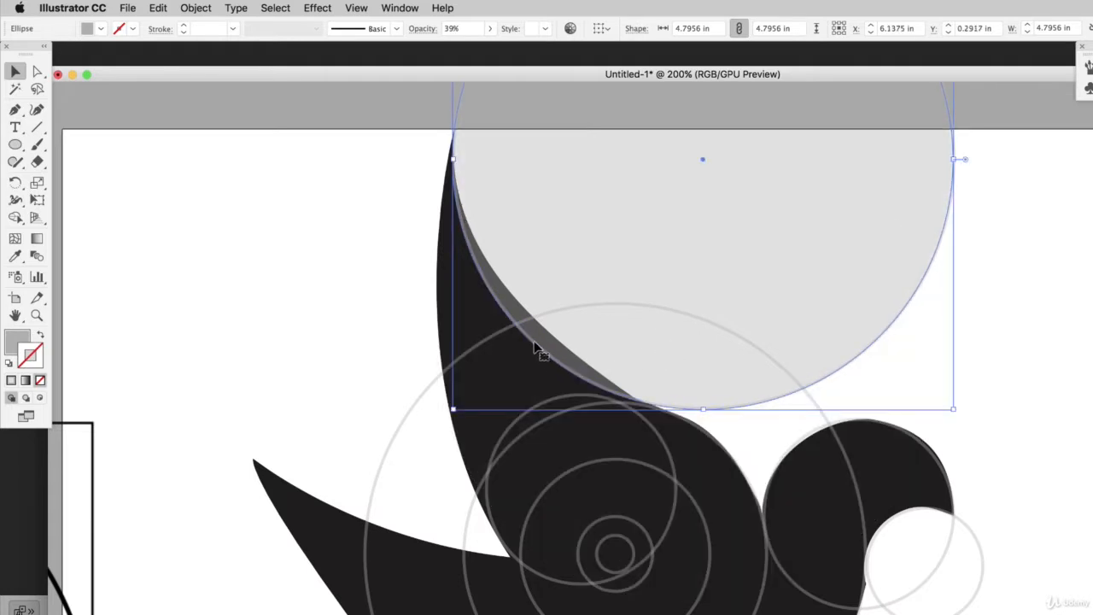
# Cut the sliver of the wing that overlaps the grey circle away from the bird with the Shape Builder tool
pyautogui.click(688, 439)
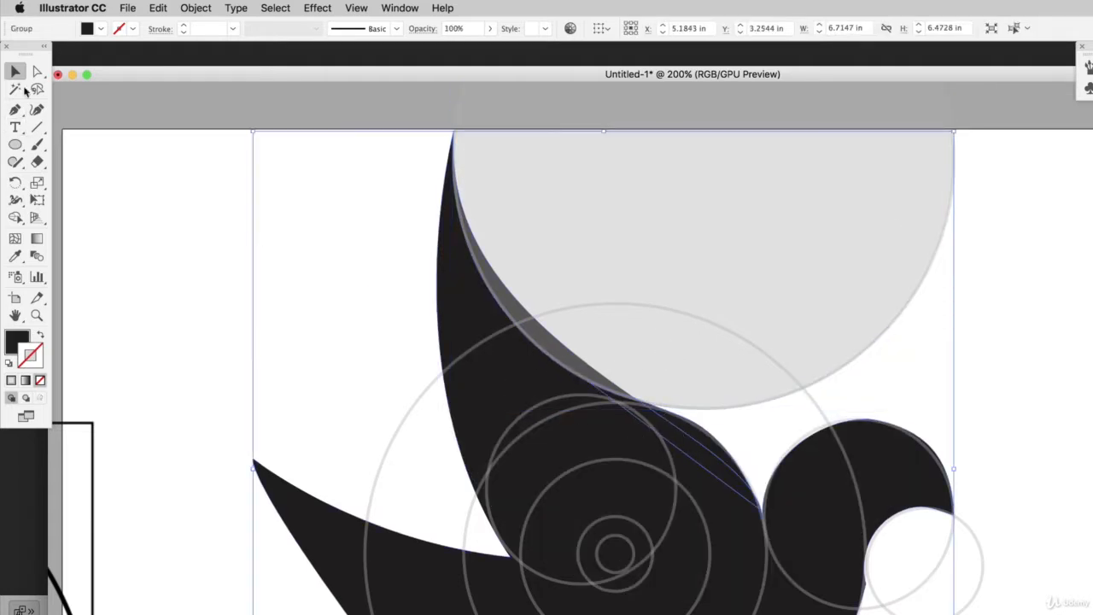
pyautogui.click(409, 331)
pyautogui.click(693, 438)
pyautogui.click(429, 306)
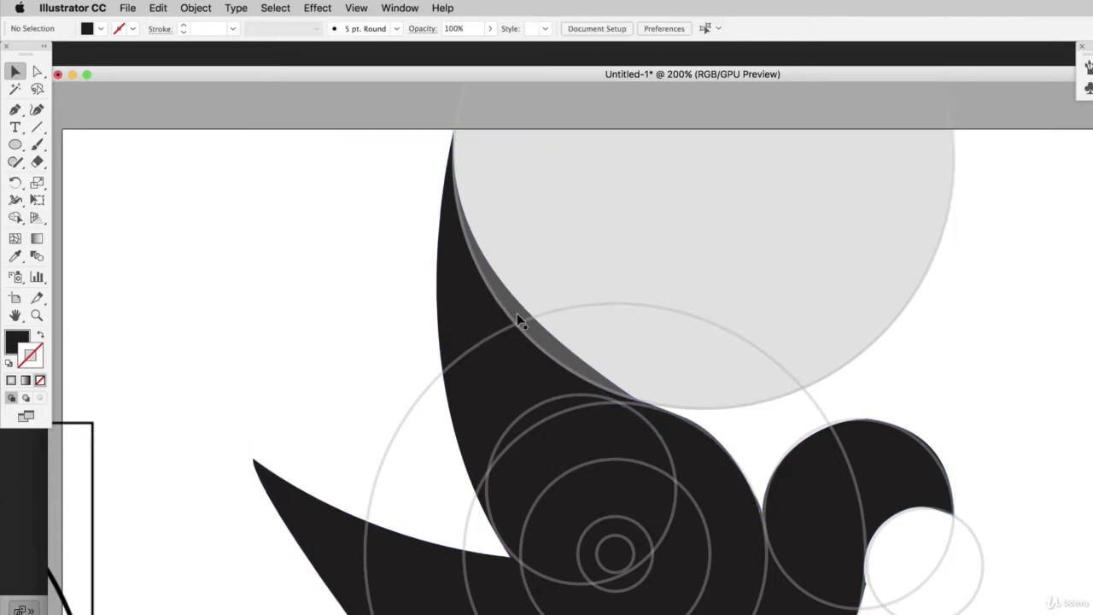
pyautogui.click(457, 275)
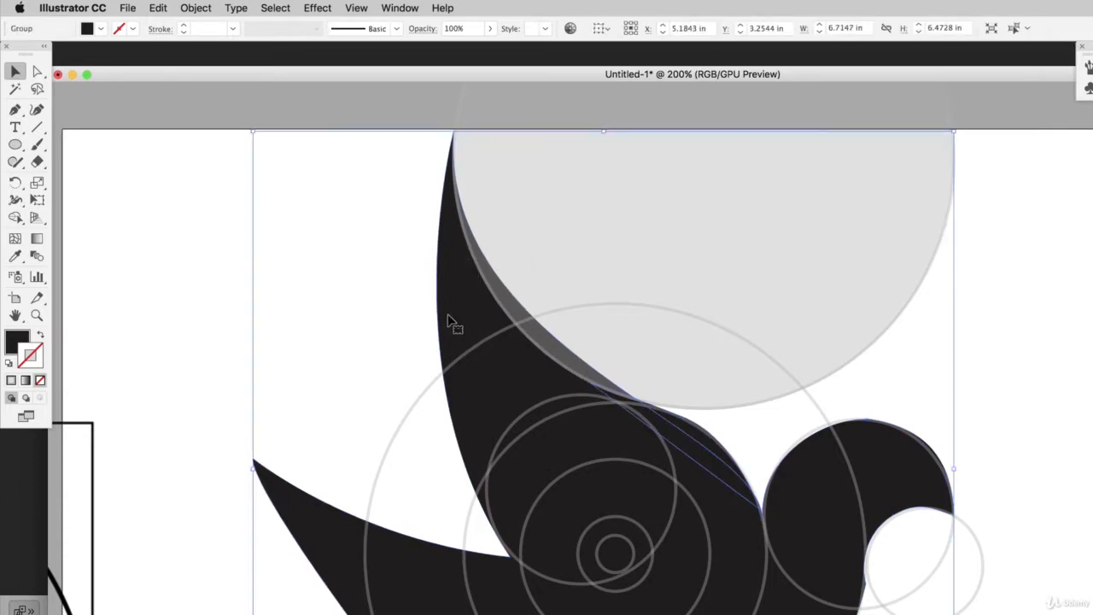
pyautogui.keyDown('shift'); pyautogui.click(739, 194); pyautogui.keyUp('shift')
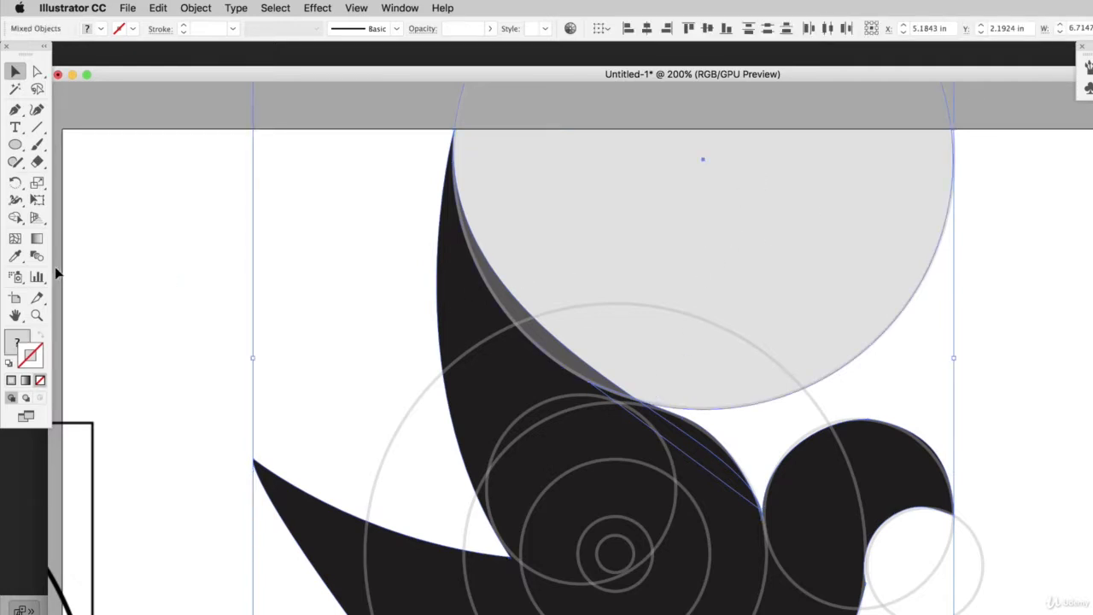
pyautogui.click(15, 218)
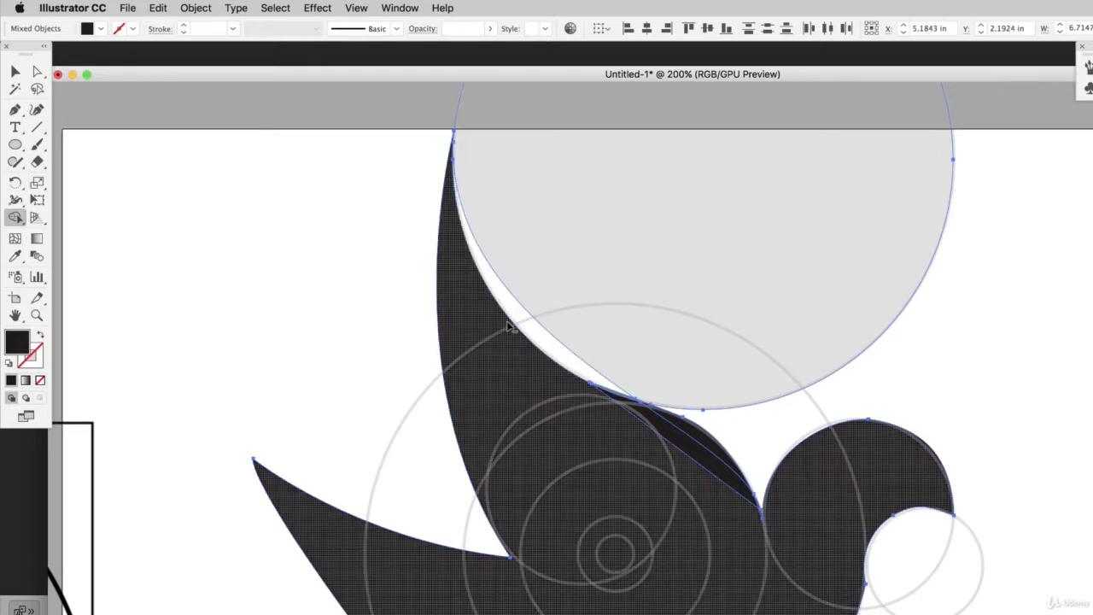
pyautogui.keyDown('alt'); pyautogui.click(515, 316); pyautogui.keyUp('alt')
# Delete the grey-filled circle, keeping the outlined circle underneath
pyautogui.click(15, 72)
pyautogui.click(178, 193)
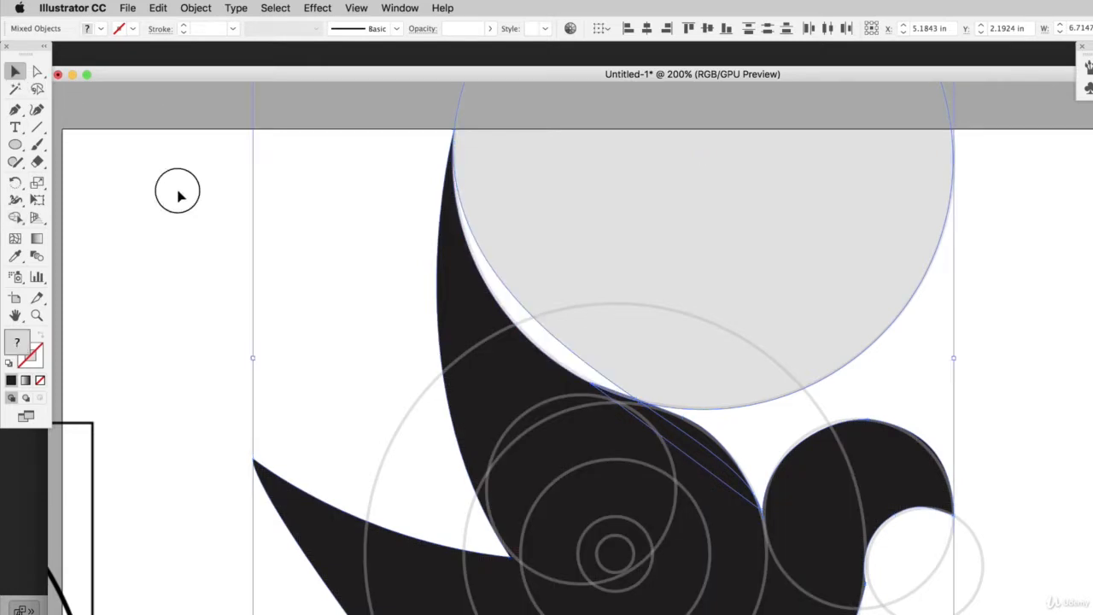
pyautogui.click(603, 200)
pyautogui.press('Delete')
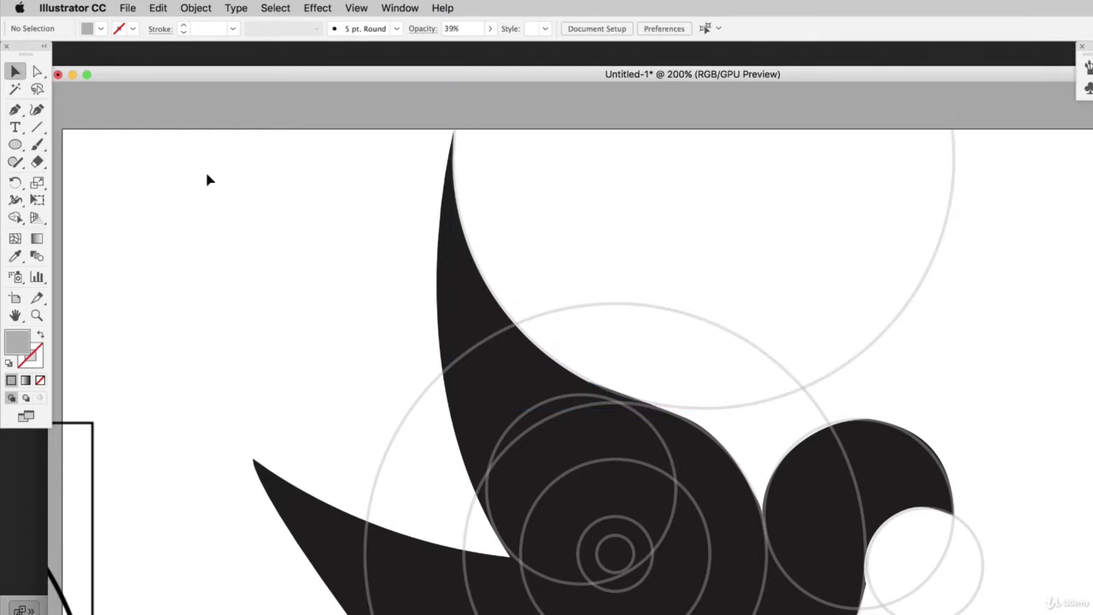
# Move the patch's anchor point at the wing's base slightly up to smooth its transition into the trimmed wing edge
pyautogui.click(37, 73)
pyautogui.click(573, 381)
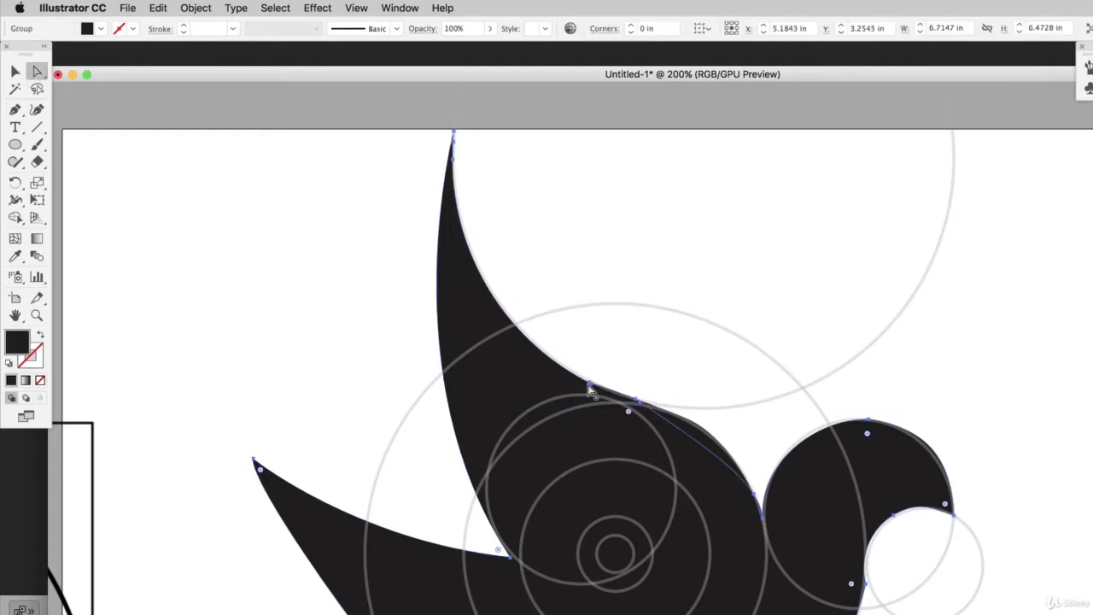
pyautogui.click(588, 385)
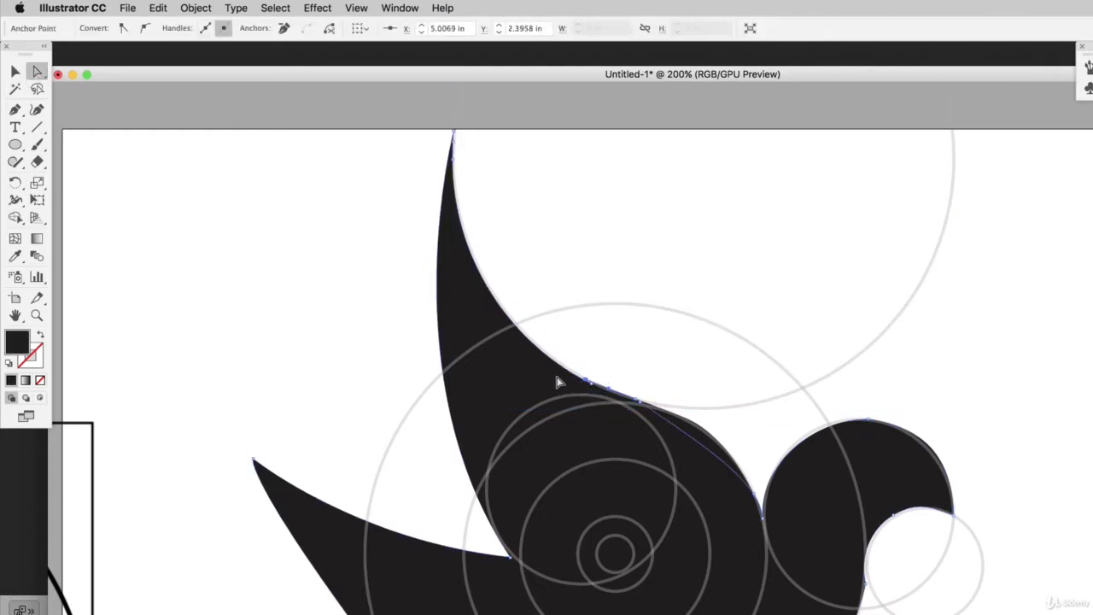
pyautogui.click(581, 390)
pyautogui.moveTo(591, 389); pyautogui.dragTo(587, 383)
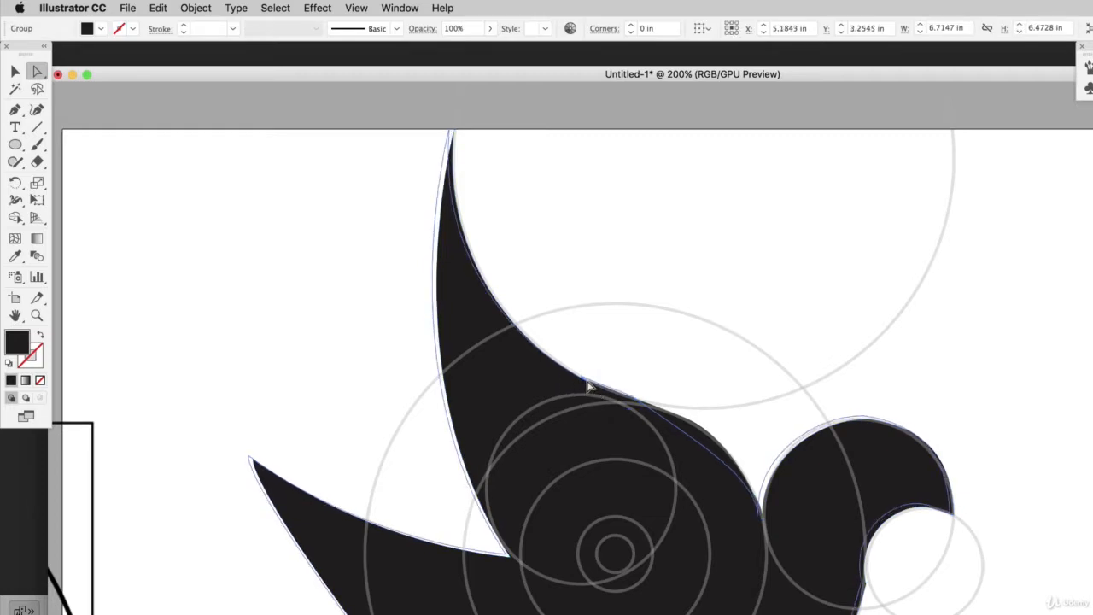
pyautogui.press('super+z')
pyautogui.click(338, 263)
pyautogui.scroll(-2, 630, 342)
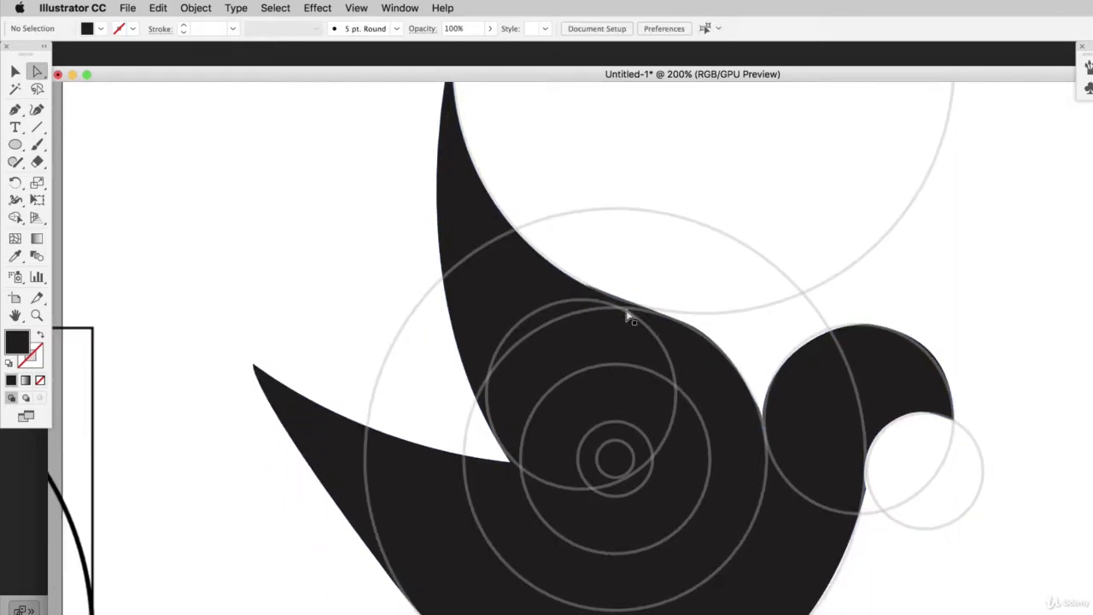
pyautogui.scroll(-1, 771, 355)
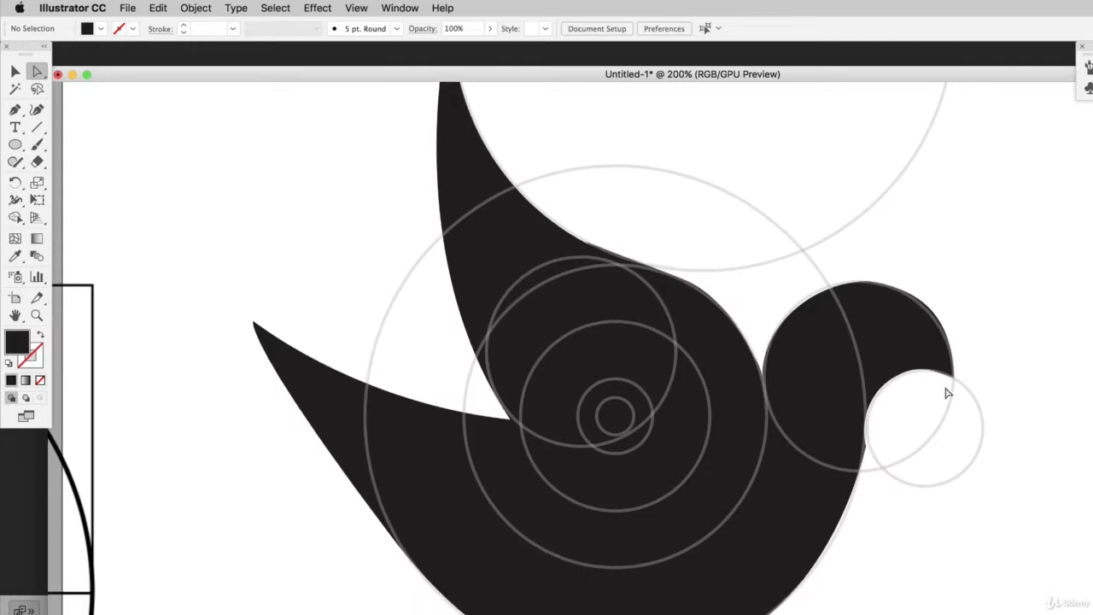
pyautogui.scroll(1, 395, 390)
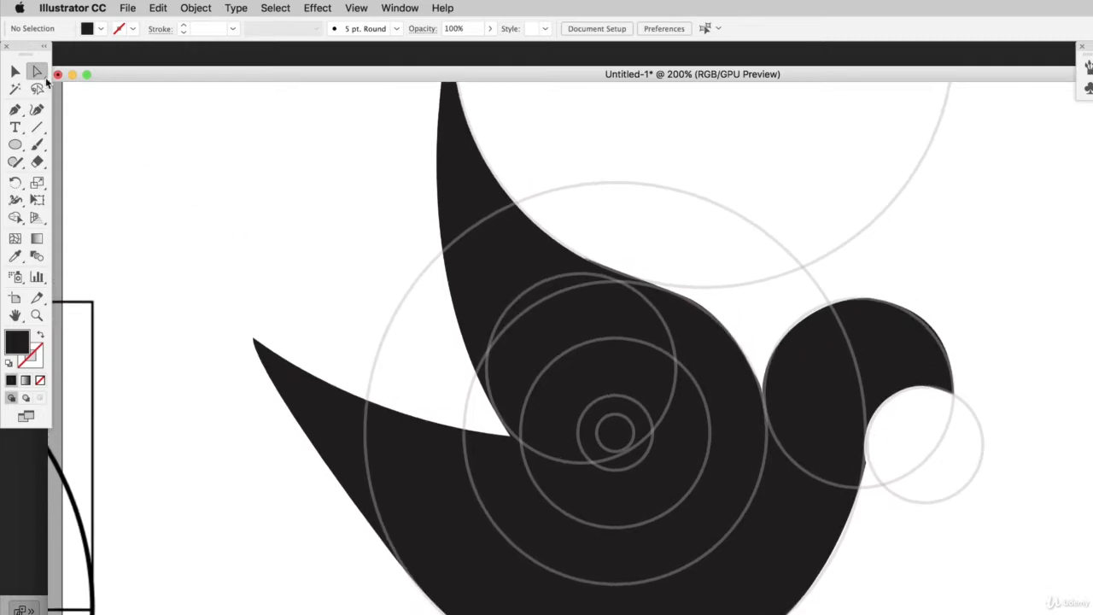
pyautogui.press('v')
pyautogui.click(674, 362)
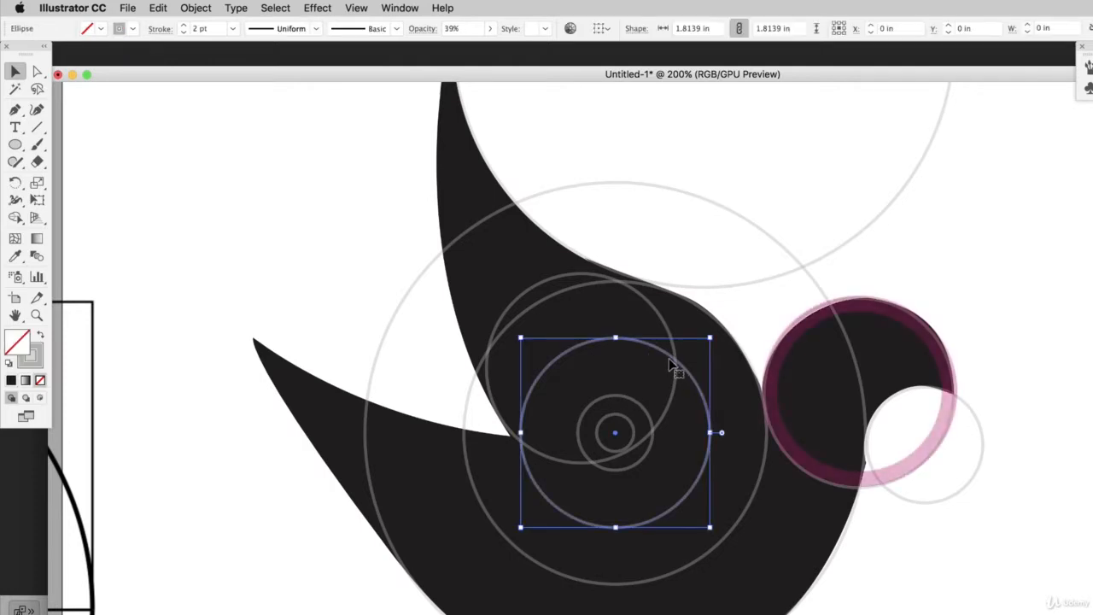
pyautogui.press('super+c')
pyautogui.press('super+v')
pyautogui.moveTo(780, 325); pyautogui.dragTo(595, 316)
pyautogui.press('Delete')
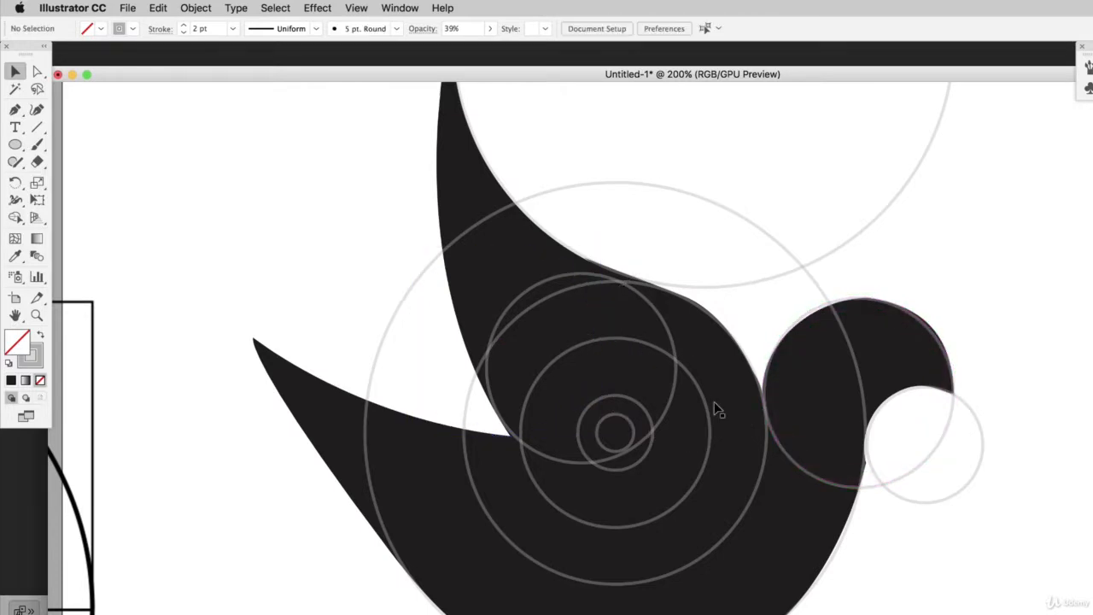
# Try fitting a 2.9 in circle into the gap between the raised wing and the tail, passing through their shared corner
pyautogui.click(779, 419)
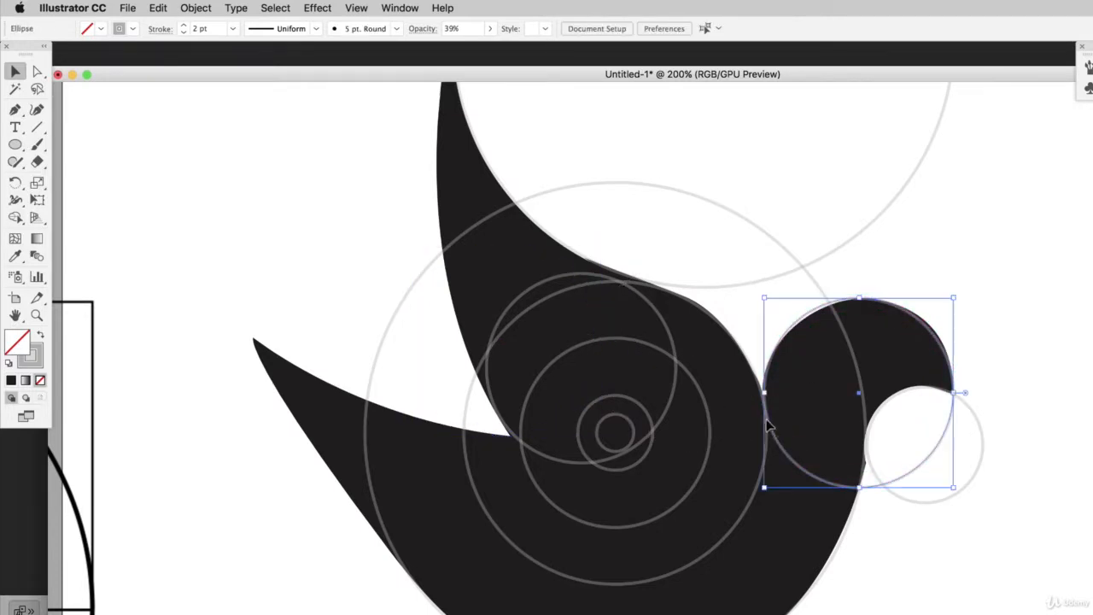
pyautogui.click(742, 519)
pyautogui.moveTo(742, 519); pyautogui.dragTo(774, 438)
pyautogui.moveTo(787, 478); pyautogui.dragTo(490, 450)
pyautogui.scroll(-2, 478, 449)
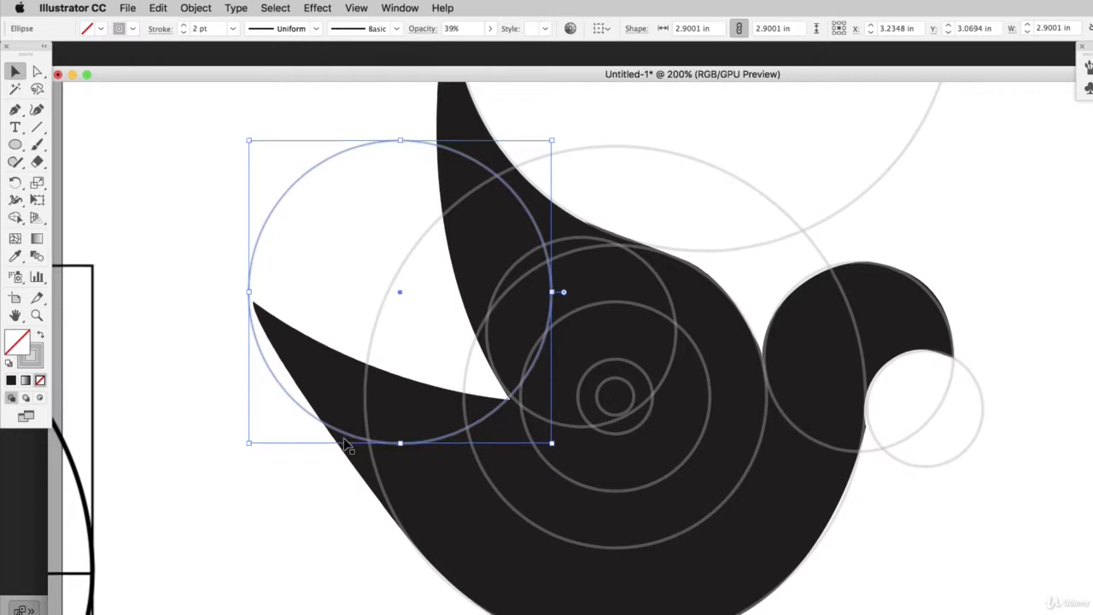
pyautogui.scroll(-5, 384, 442)
pyautogui.scroll(5, 424, 441)
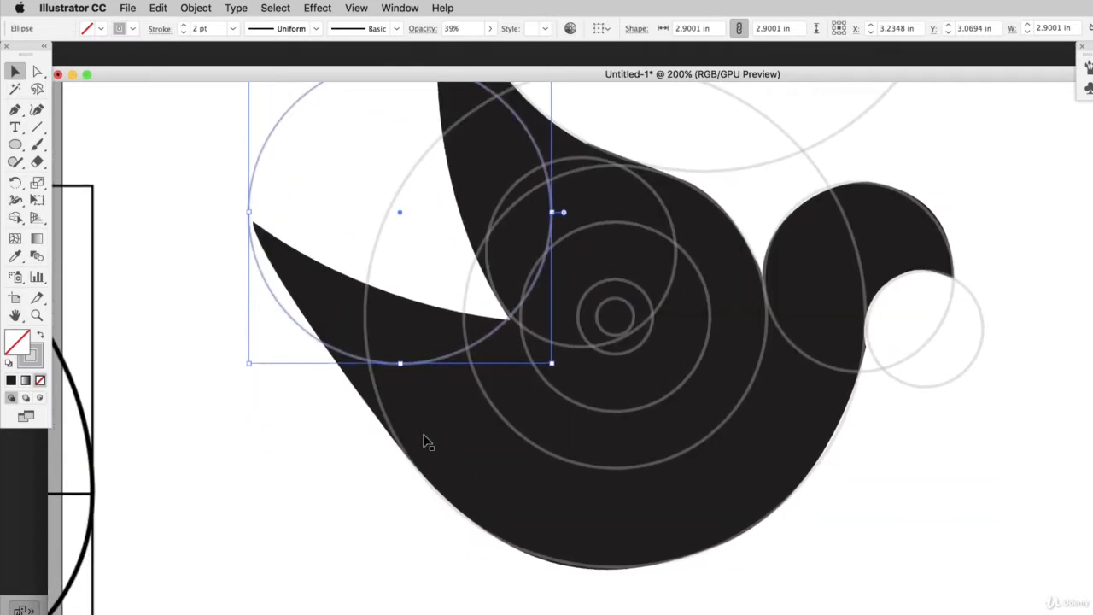
pyautogui.press('Delete')
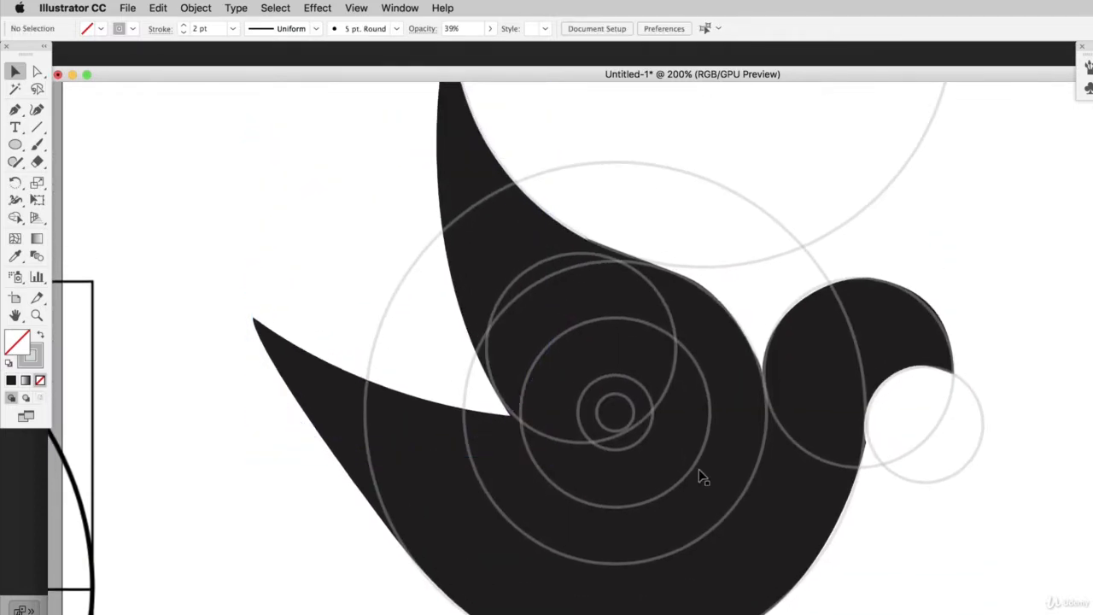
# Place a copy of the 4.8 in circle so its edge passes through the tail's tip and the corner between tail and wing
pyautogui.click(753, 475)
pyautogui.click(861, 355)
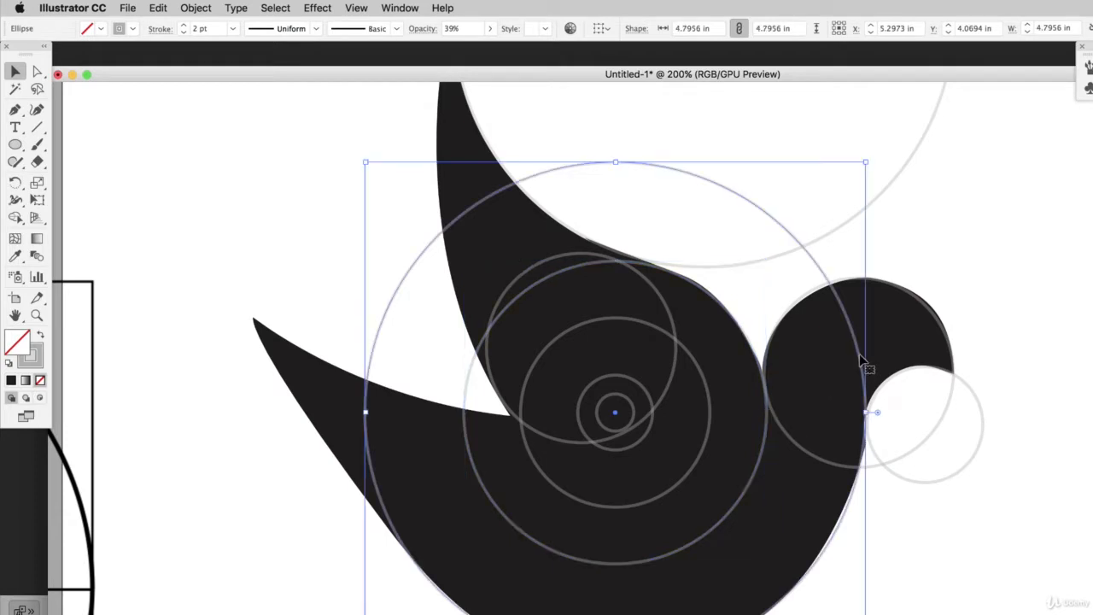
pyautogui.press('super+c')
pyautogui.press('super+v')
pyautogui.moveTo(925, 449); pyautogui.dragTo(686, 268)
pyautogui.moveTo(686, 266); pyautogui.dragTo(690, 266)
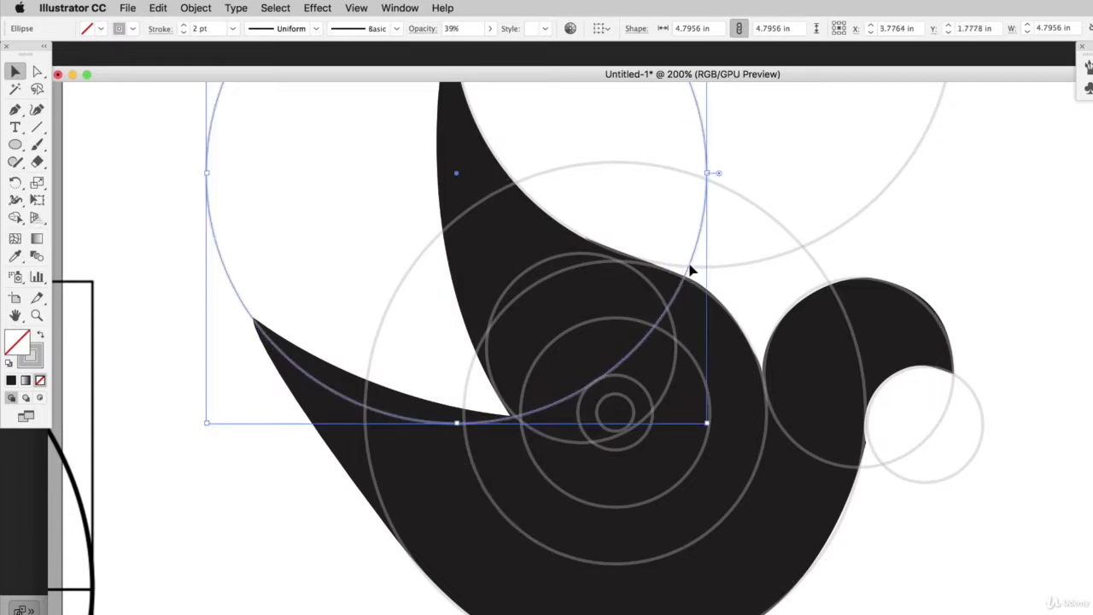
pyautogui.click(215, 385)
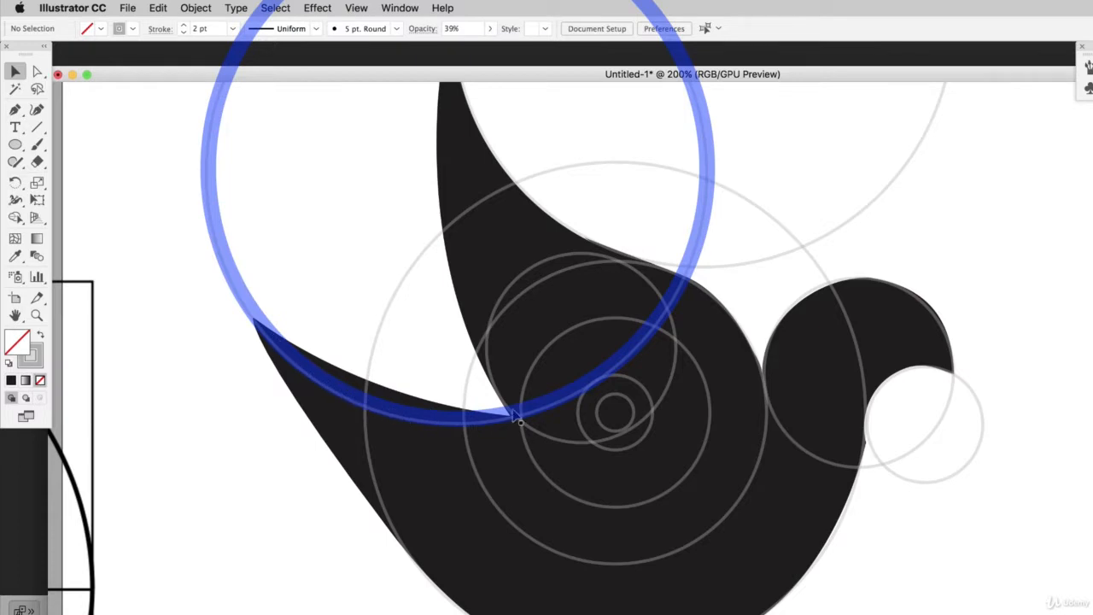
# Place a grey-filled copy of this circle, without a stroke, exactly over the original and select it together with the bird
pyautogui.click(14, 110)
pyautogui.press('v')
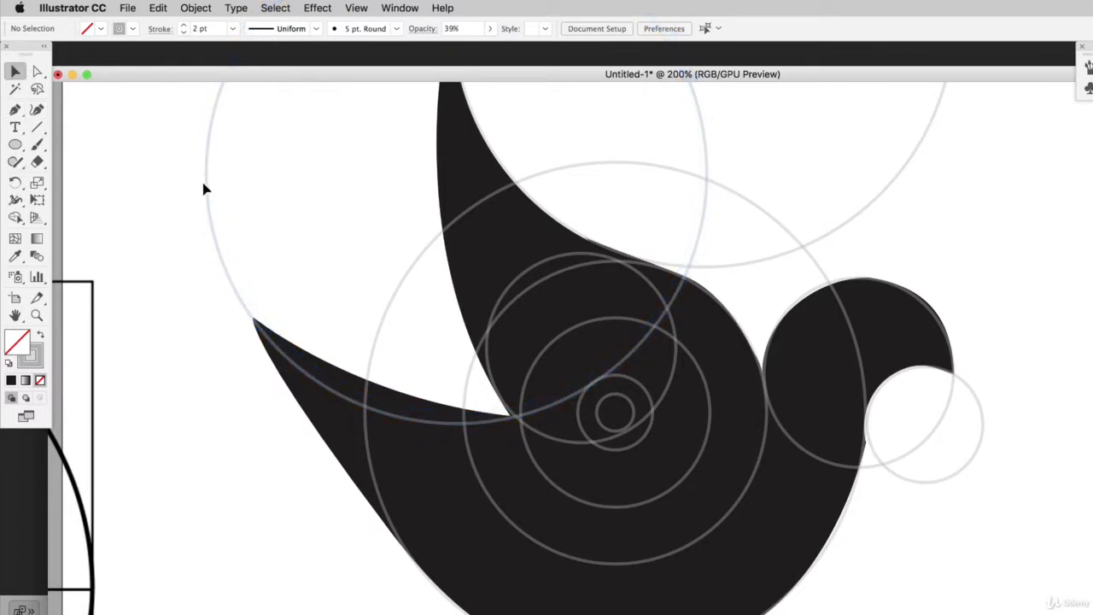
pyautogui.click(207, 184)
pyautogui.press('super+c')
pyautogui.press('super+v')
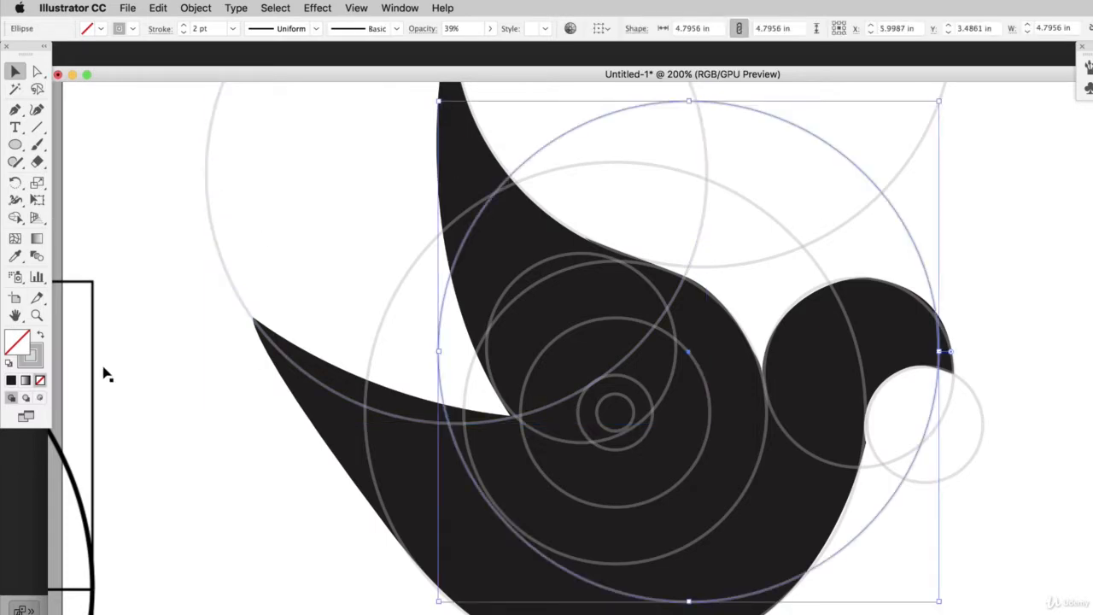
pyautogui.click(39, 334)
pyautogui.click(396, 322)
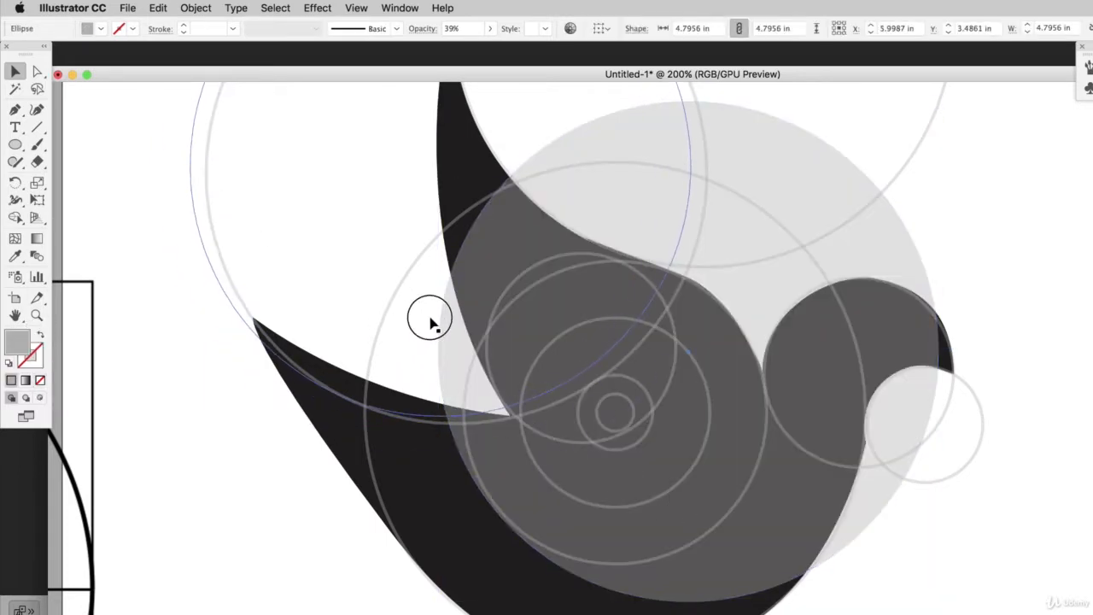
pyautogui.moveTo(432, 322); pyautogui.dragTo(448, 330)
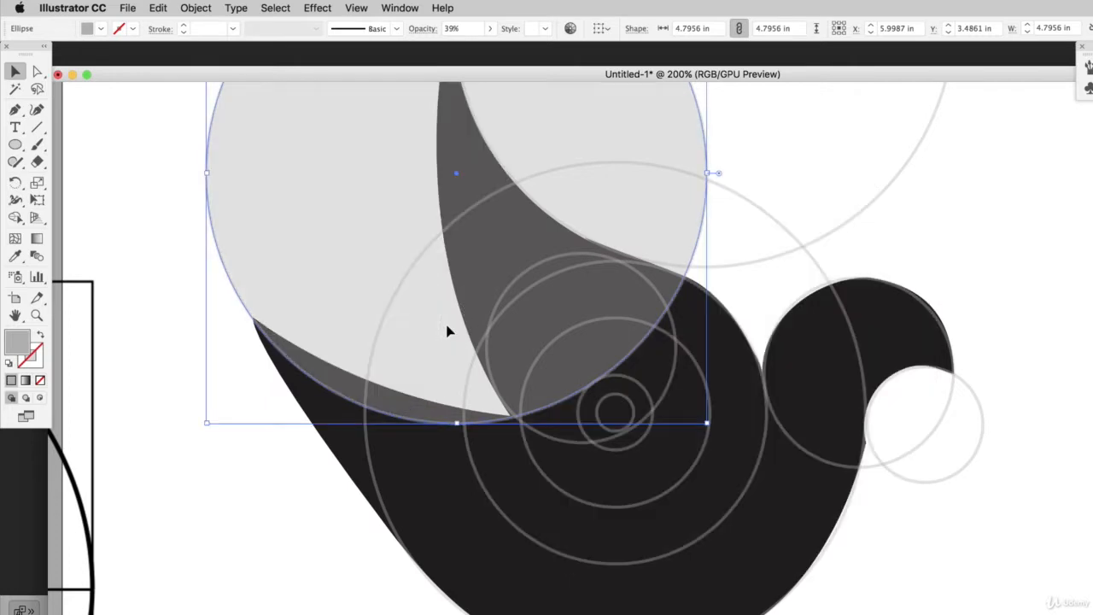
pyautogui.keyDown('shift'); pyautogui.click(448, 520); pyautogui.keyUp('shift')
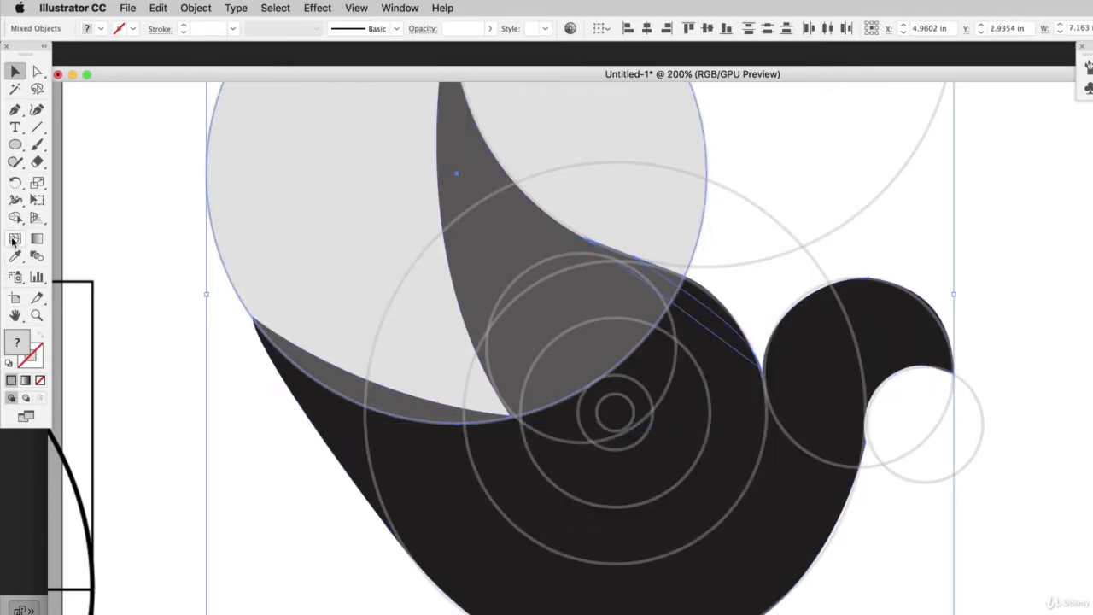
pyautogui.click(13, 239)
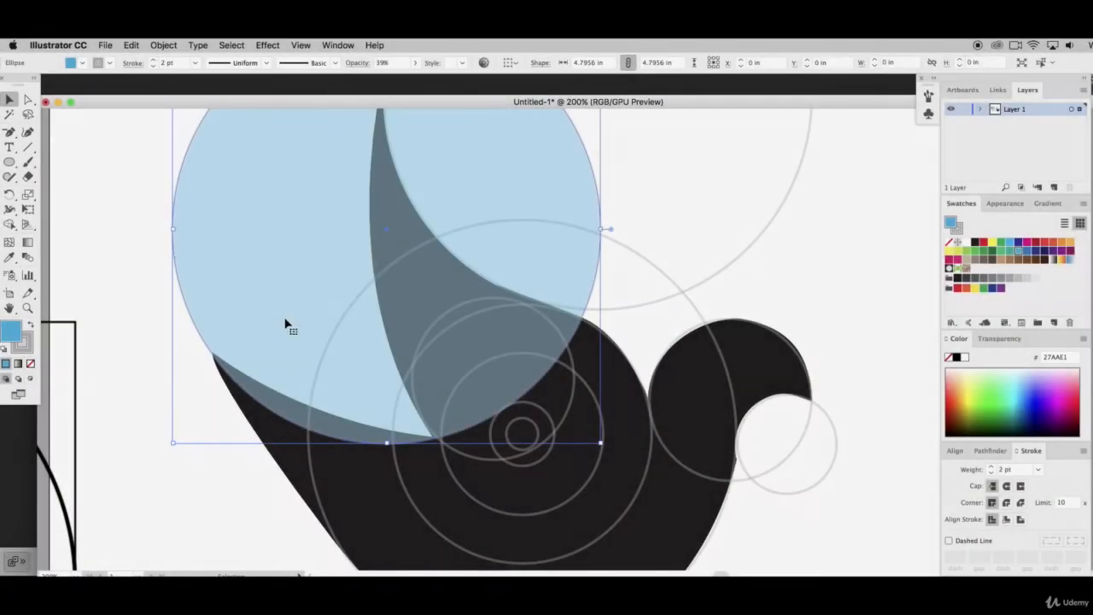
# Nudge the blue circle slightly and move the bird's anchor point at the wing-tail corner onto the circle's edge
pyautogui.moveTo(284, 313)
pyautogui.mouseDown()
pyautogui.moveTo(282, 294)
pyautogui.moveTo(280, 311)
pyautogui.mouseUp()
pyautogui.click(456, 478)
pyautogui.click(419, 467)
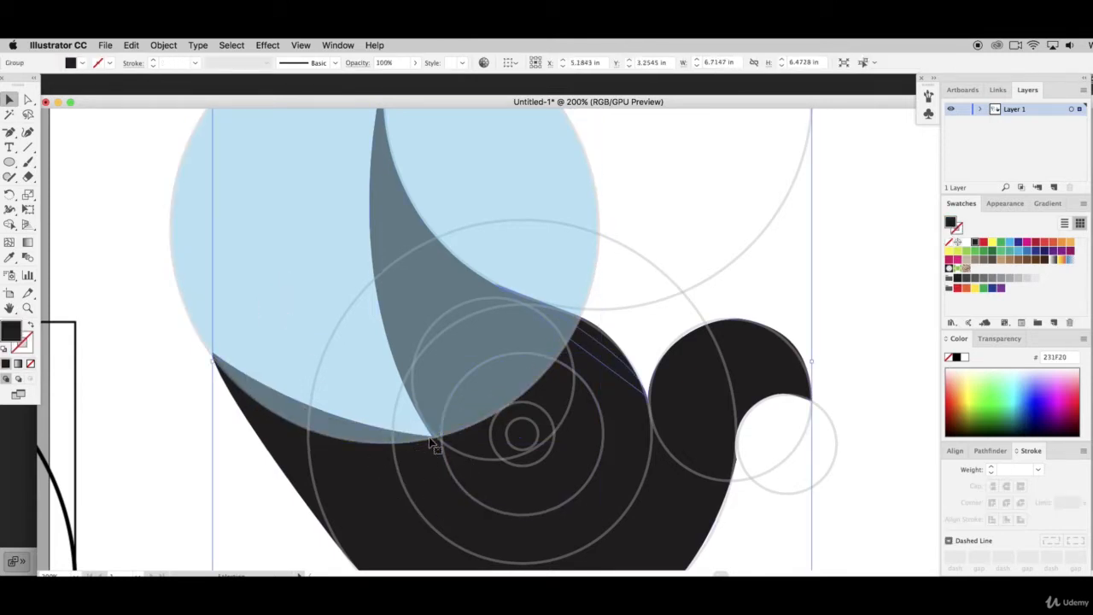
pyautogui.click(27, 100)
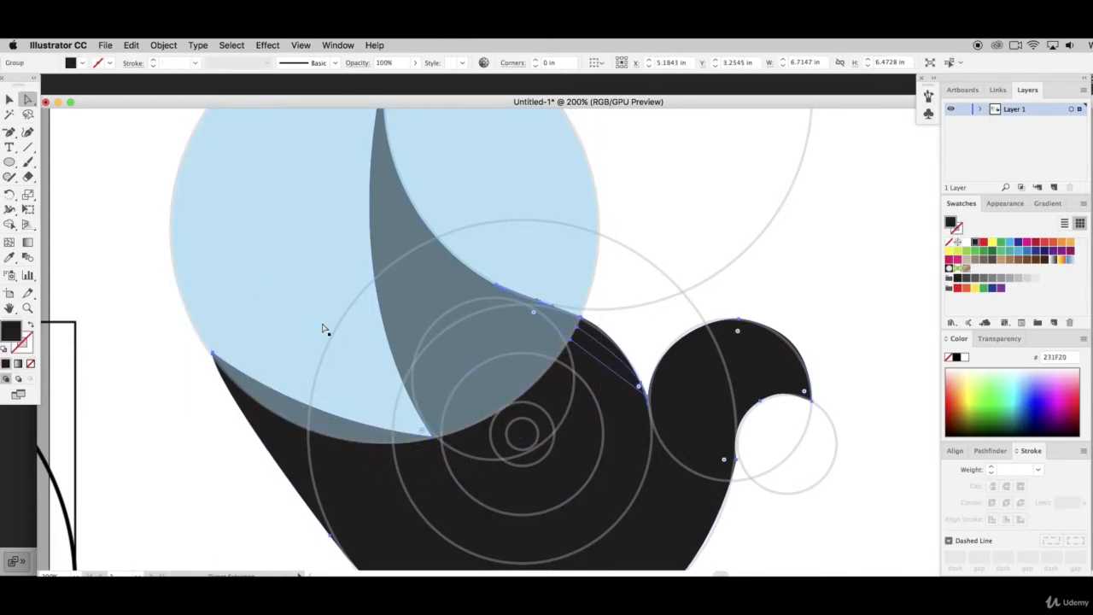
pyautogui.click(432, 438)
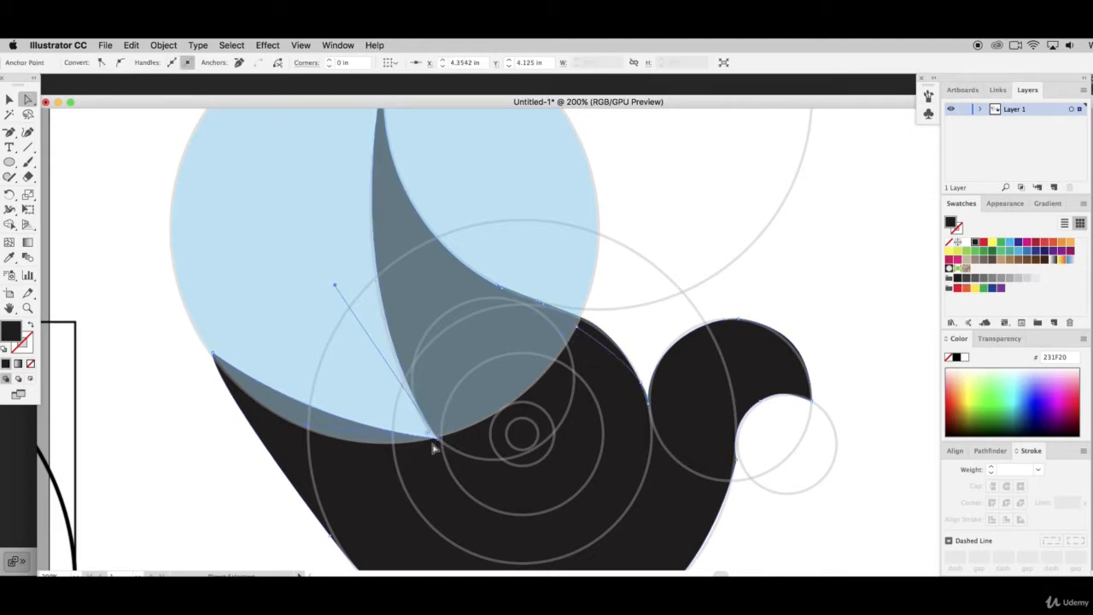
pyautogui.click(10, 100)
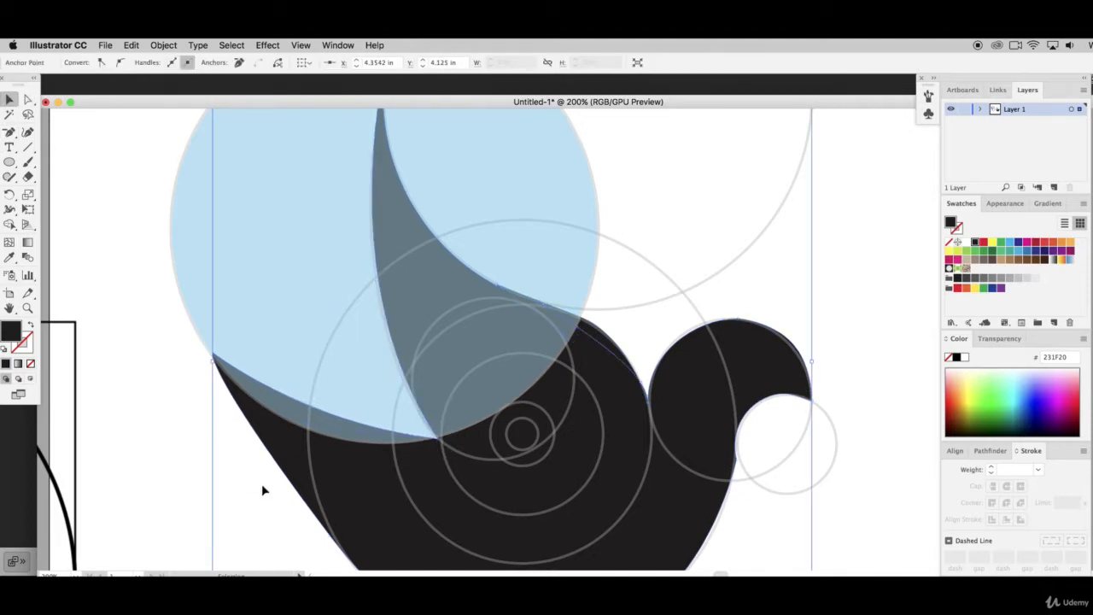
# Cut the blue circle's area outside the wing, including its overlap with the tail, away with the Shape Builder tool
pyautogui.click(248, 257)
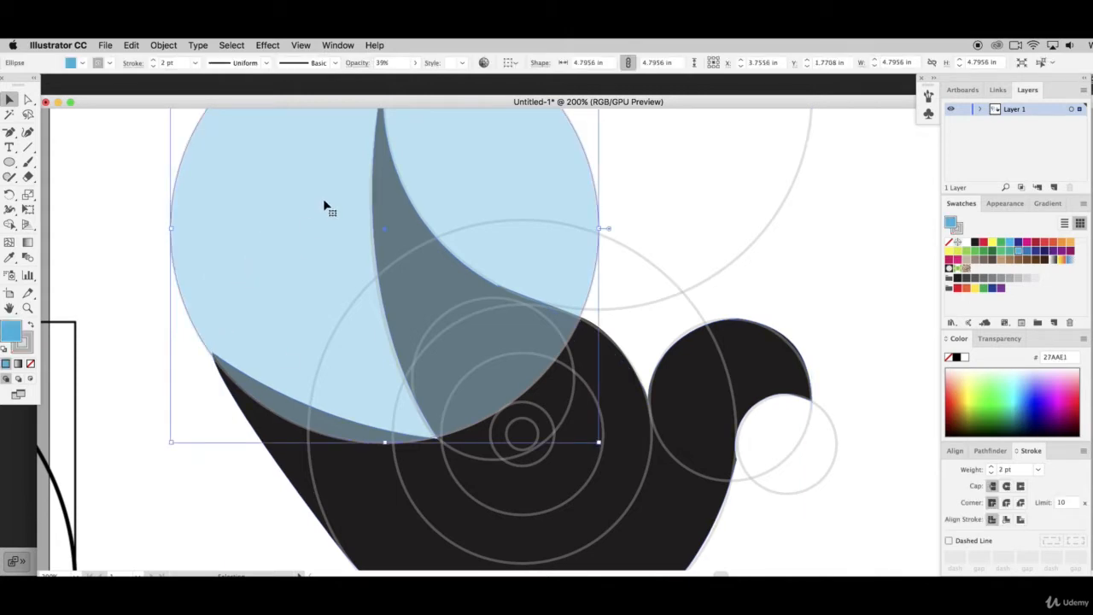
pyautogui.keyDown('shift'); pyautogui.click(357, 480); pyautogui.keyUp('shift')
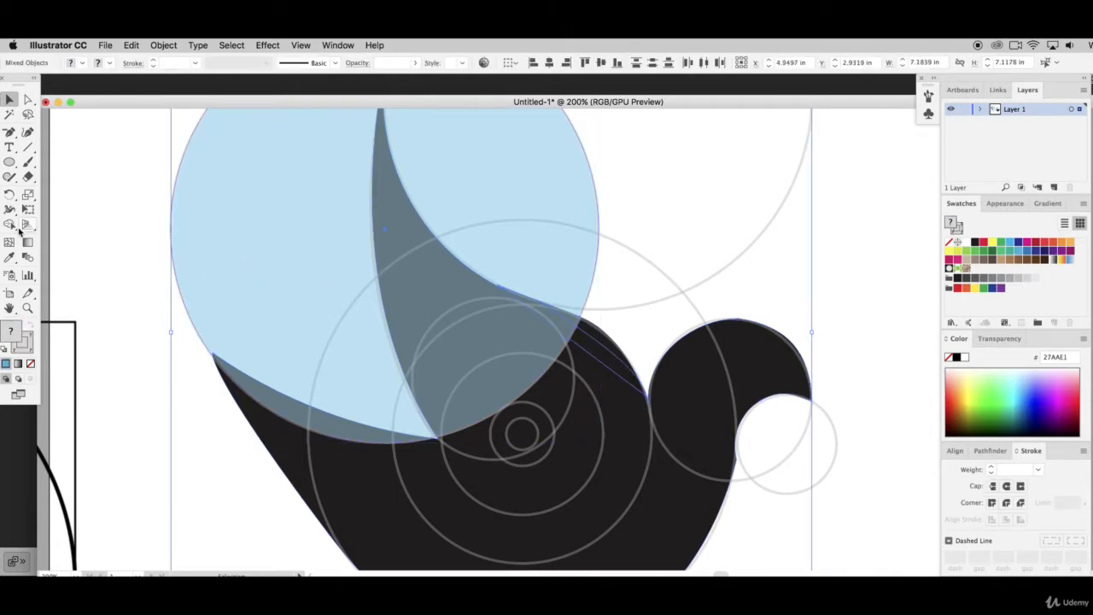
pyautogui.click(10, 224)
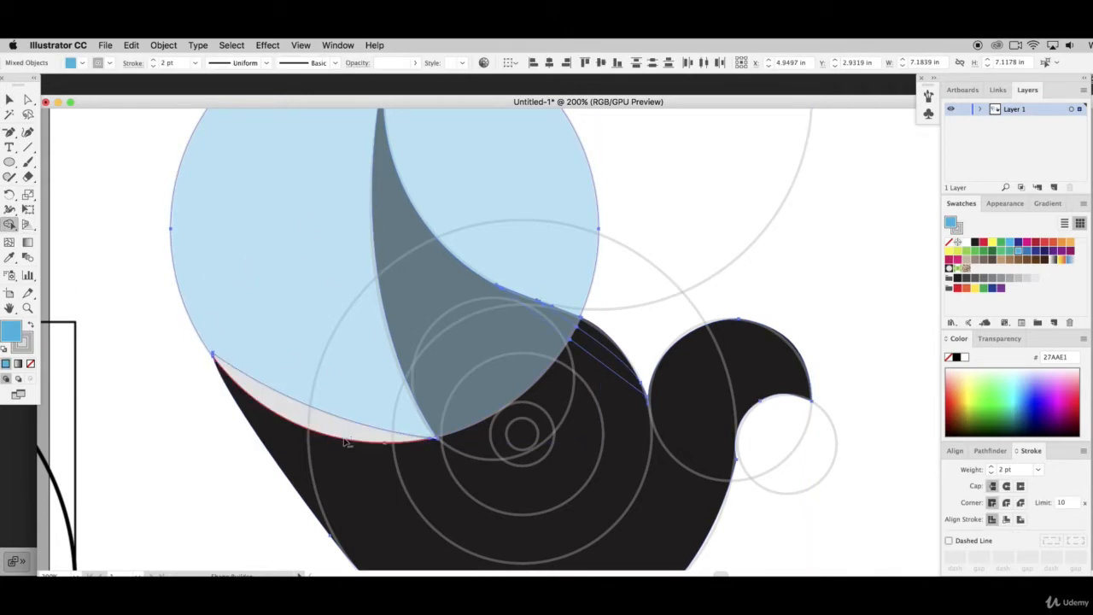
pyautogui.keyDown('alt'); pyautogui.click(373, 390); pyautogui.keyUp('alt')
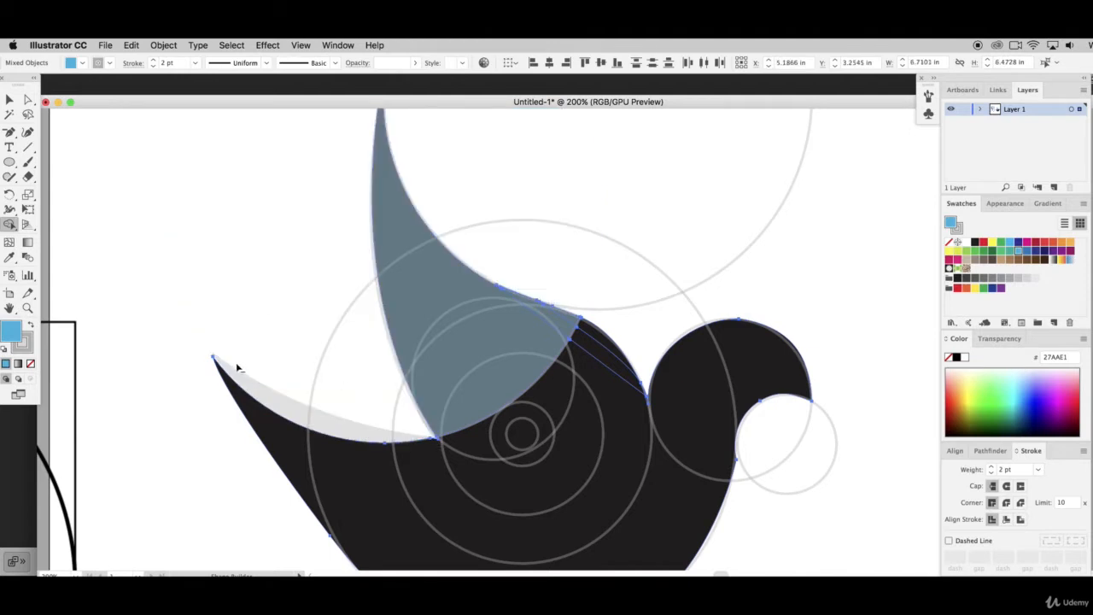
pyautogui.click(10, 99)
pyautogui.click(217, 287)
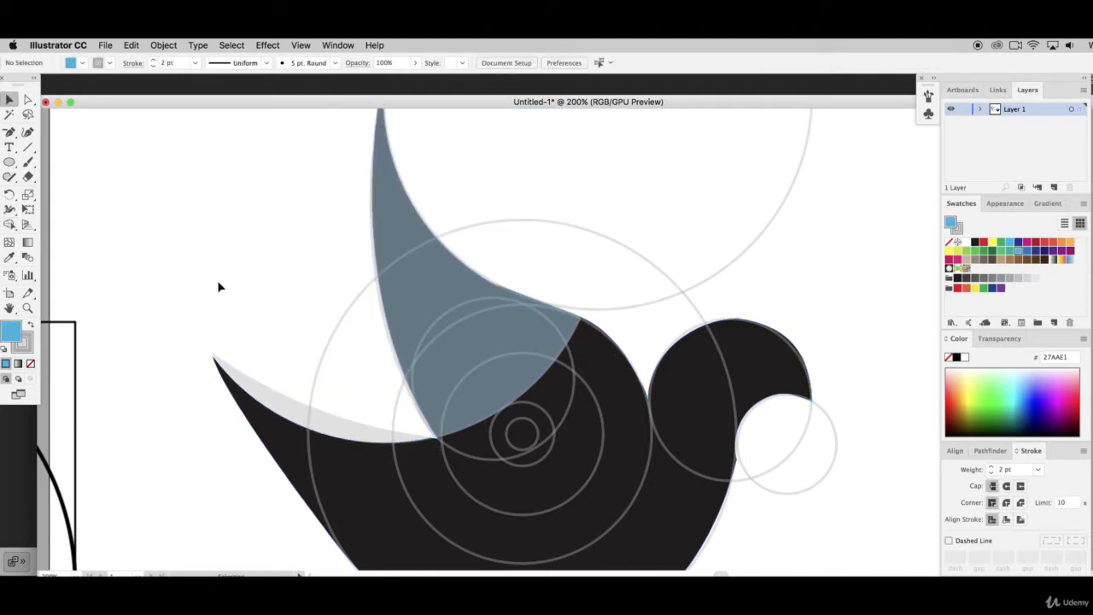
# Delete the leftover grey shape behind the wing and along the tail's trimmed upper edge
pyautogui.click(29, 99)
pyautogui.click(272, 392)
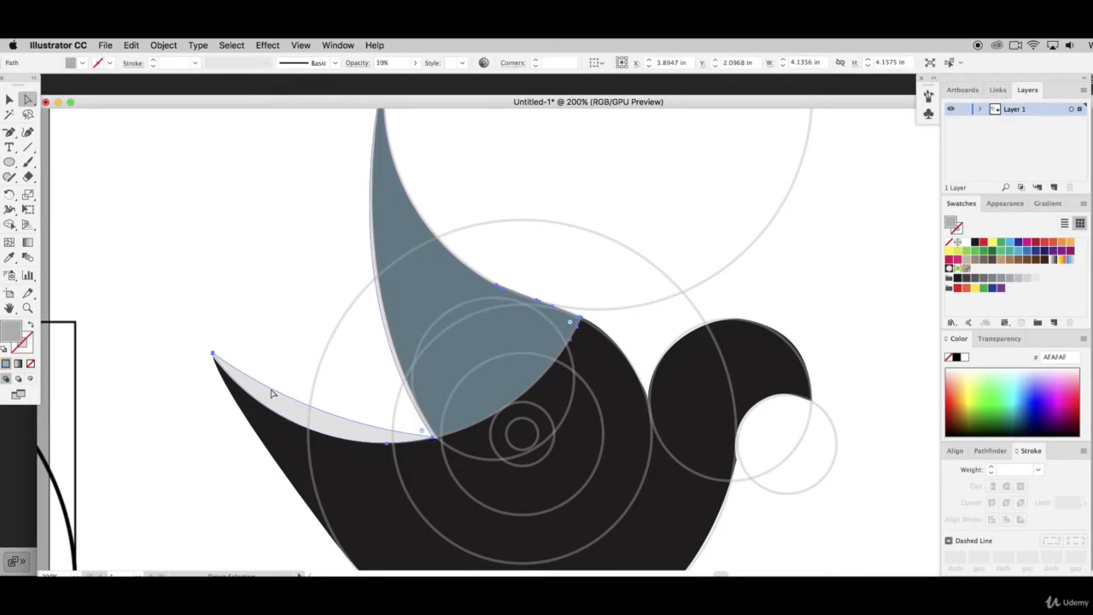
pyautogui.click(8, 99)
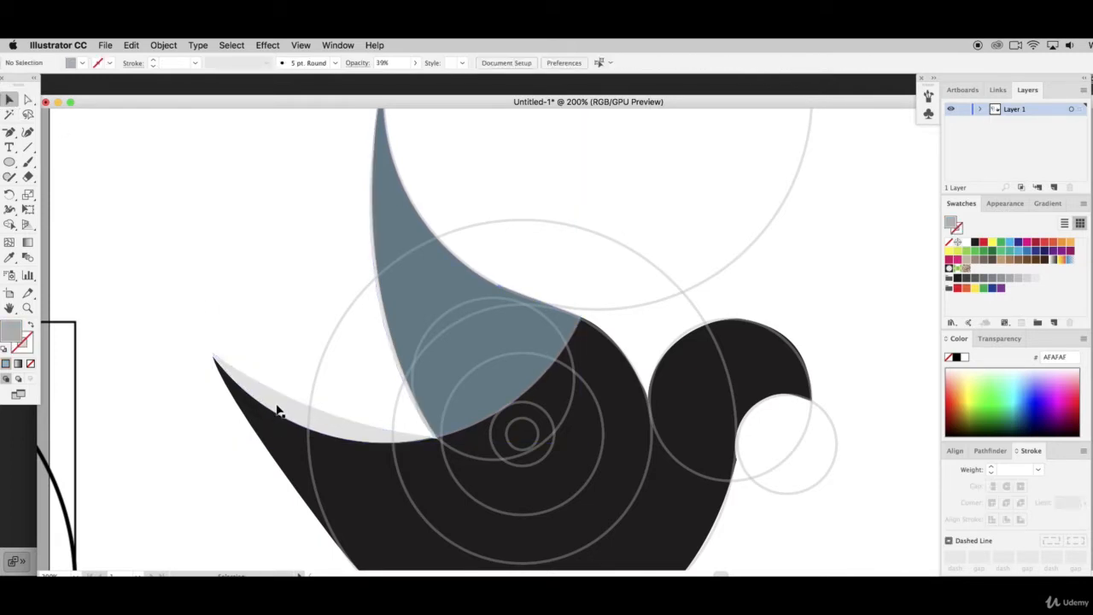
pyautogui.moveTo(276, 415); pyautogui.dragTo(273, 335)
pyautogui.press('Delete')
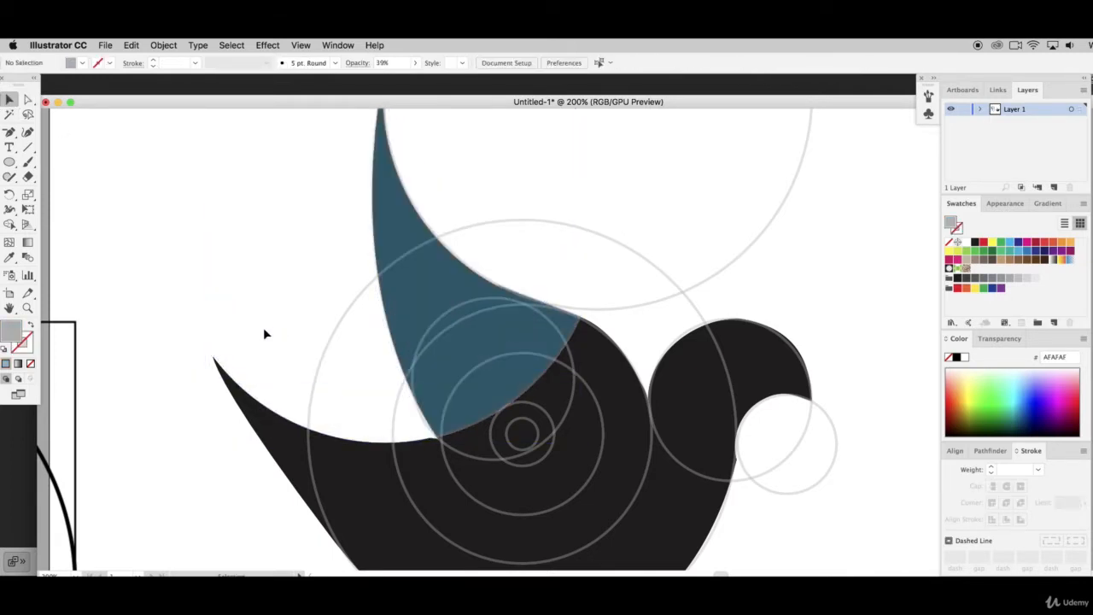
# Place a copy of the outlined 4.8 in circle along the tail's trimmed upper edge, through its tip and the wing corner
pyautogui.click(712, 276)
pyautogui.press('super+c')
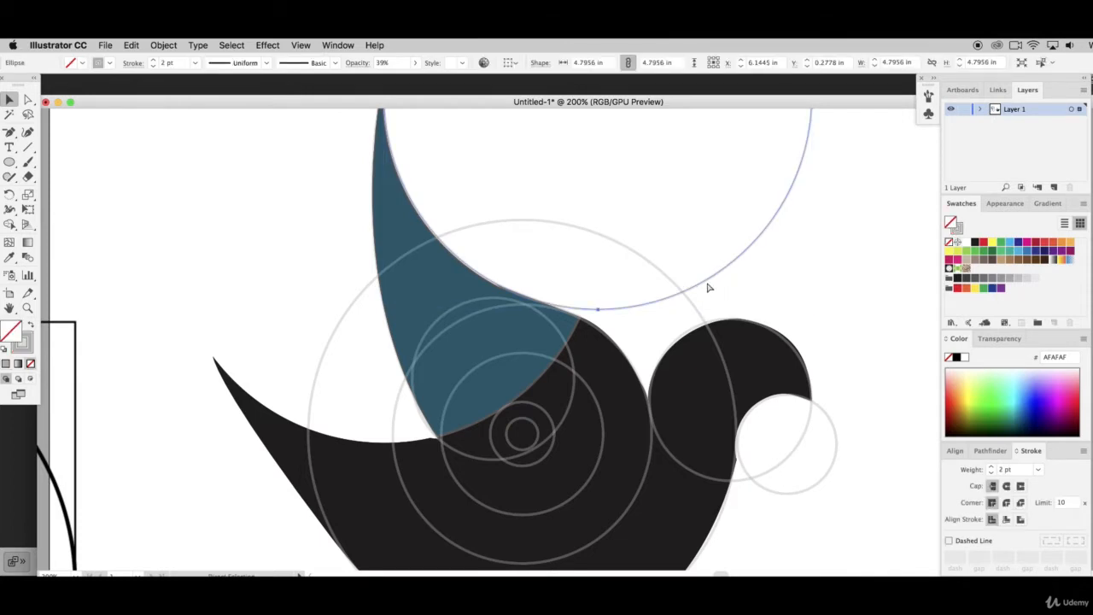
pyautogui.press('super+v')
pyautogui.moveTo(739, 500); pyautogui.dragTo(533, 387)
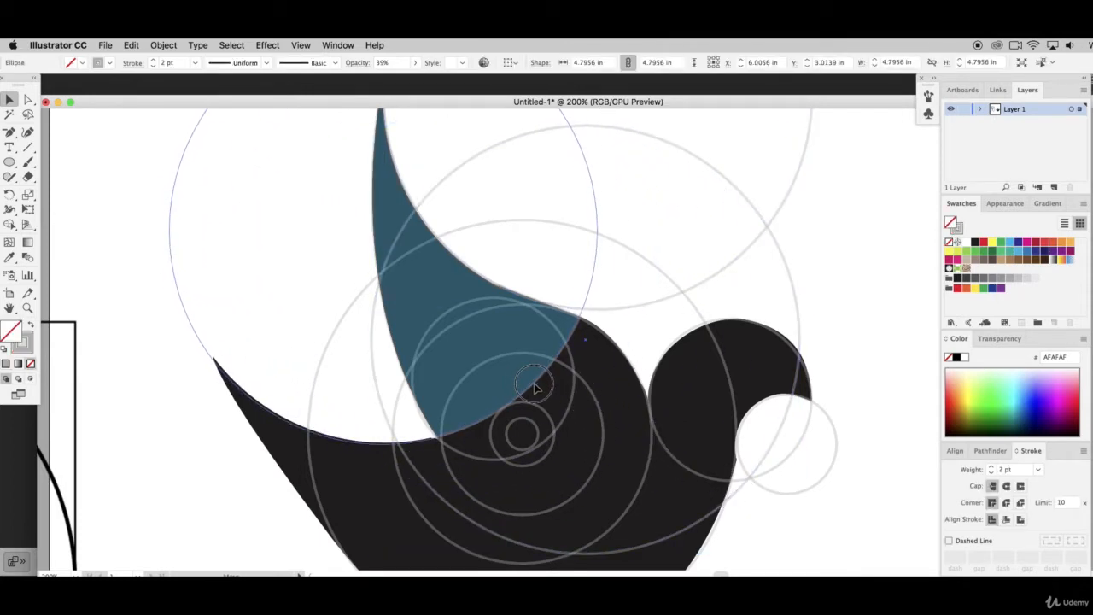
pyautogui.click(117, 231)
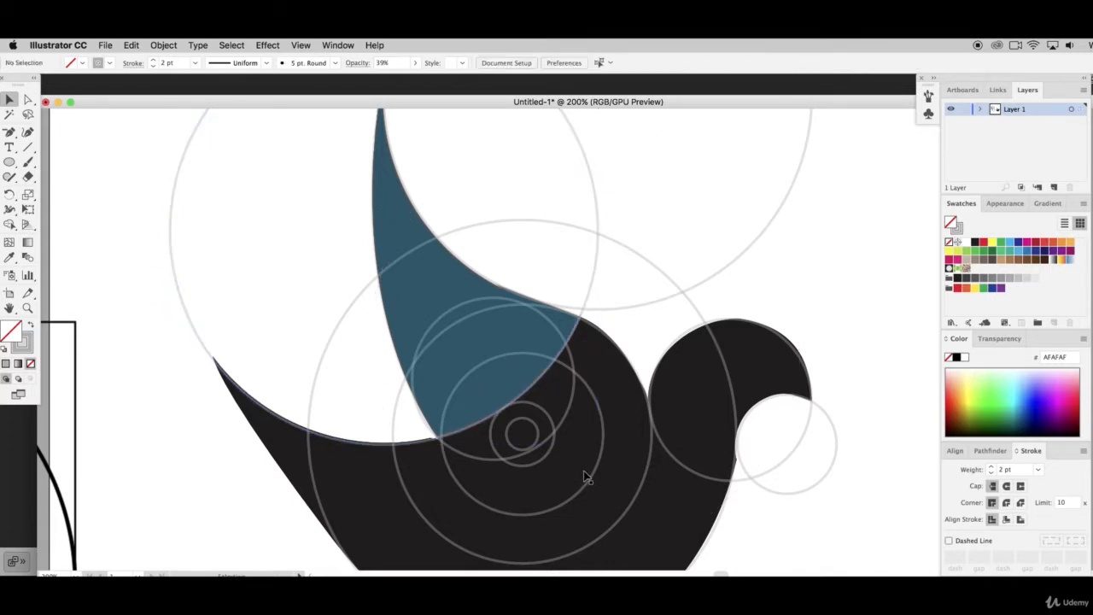
pyautogui.scroll(-3, 555, 474)
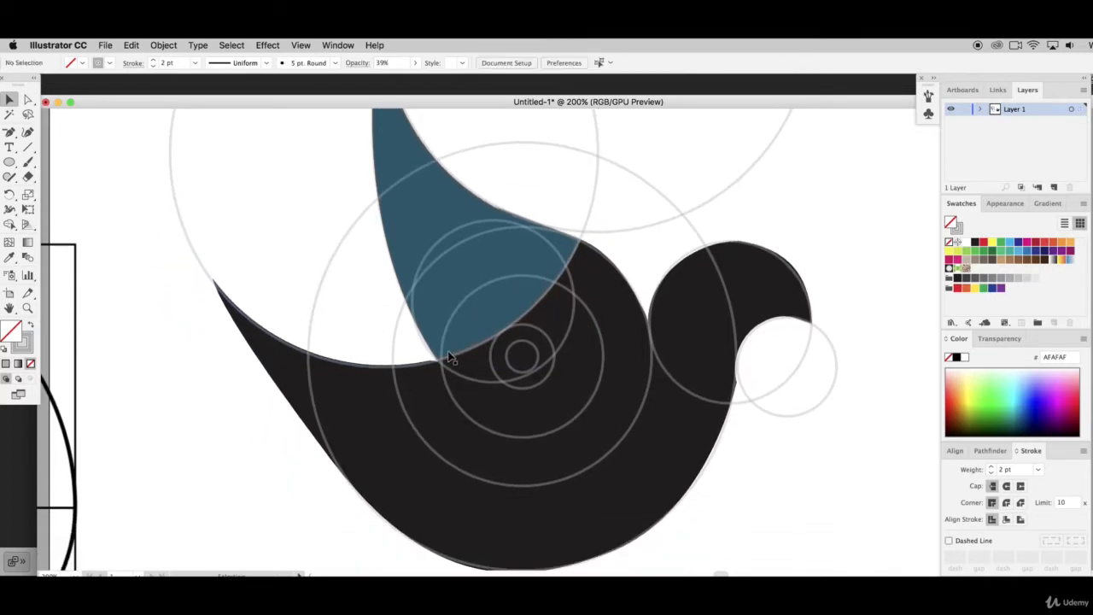
pyautogui.scroll(-1, 230, 314)
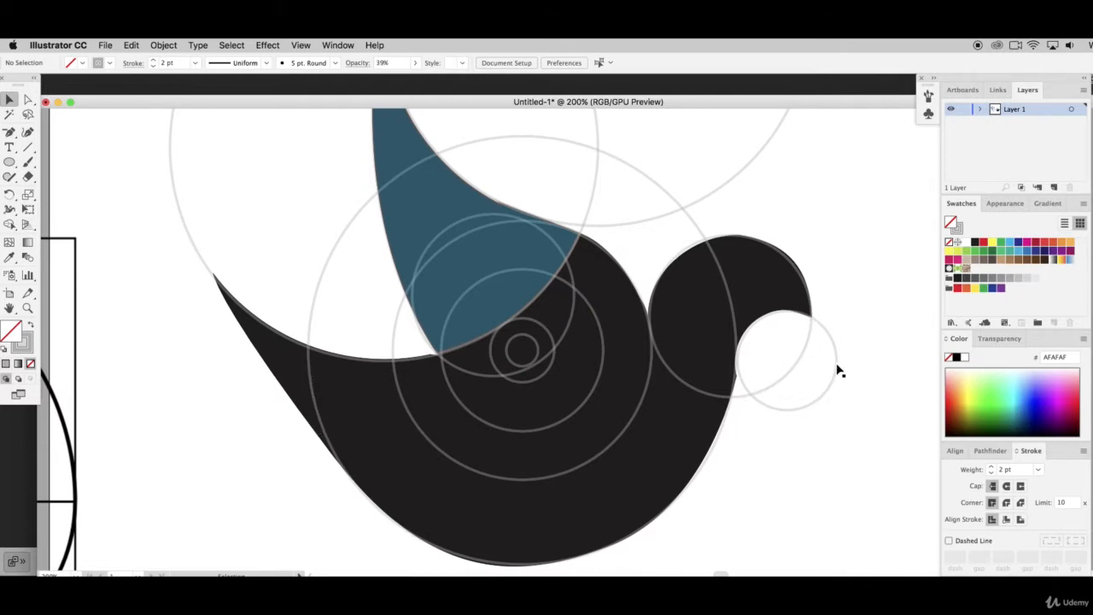
pyautogui.scroll(10, 810, 418)
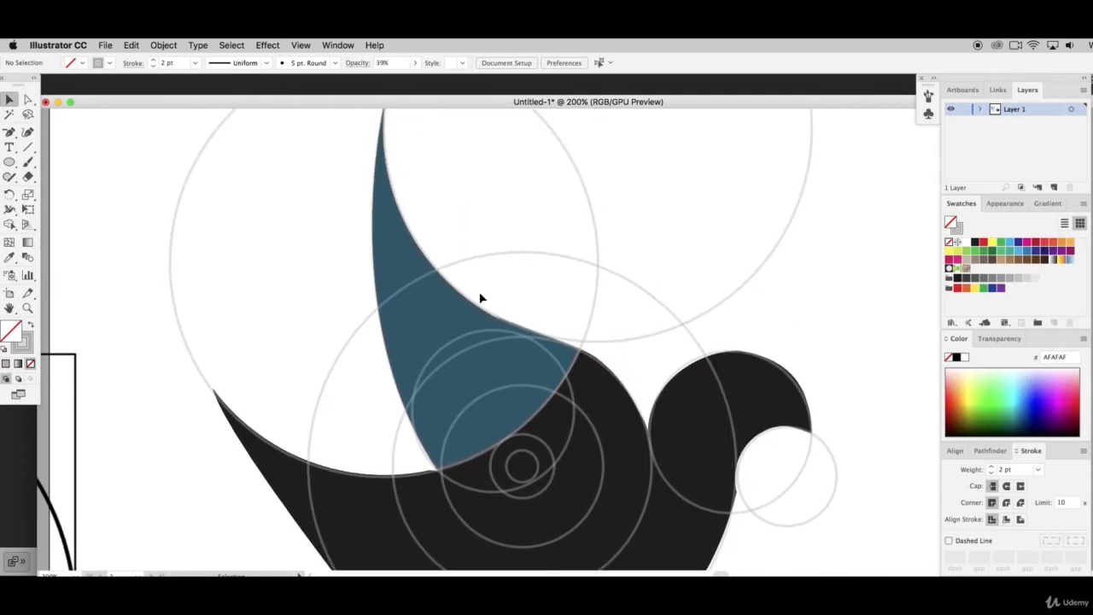
pyautogui.scroll(-3, 641, 371)
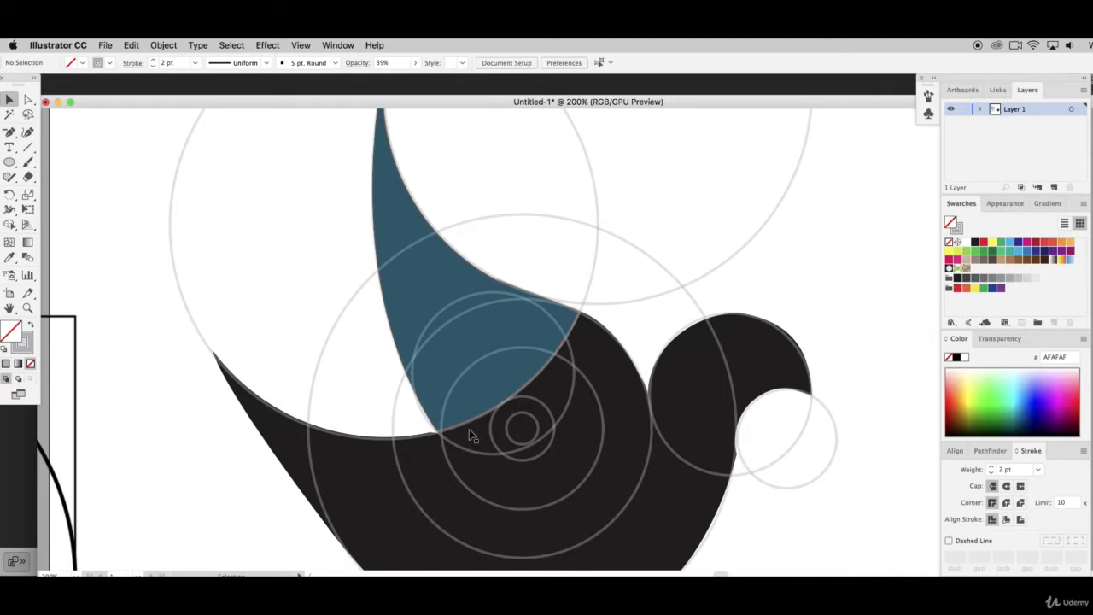
# Examine how the outlines of the bird's tail, body, wing and head follow the guide circles
pyautogui.scroll(-4, 453, 431)
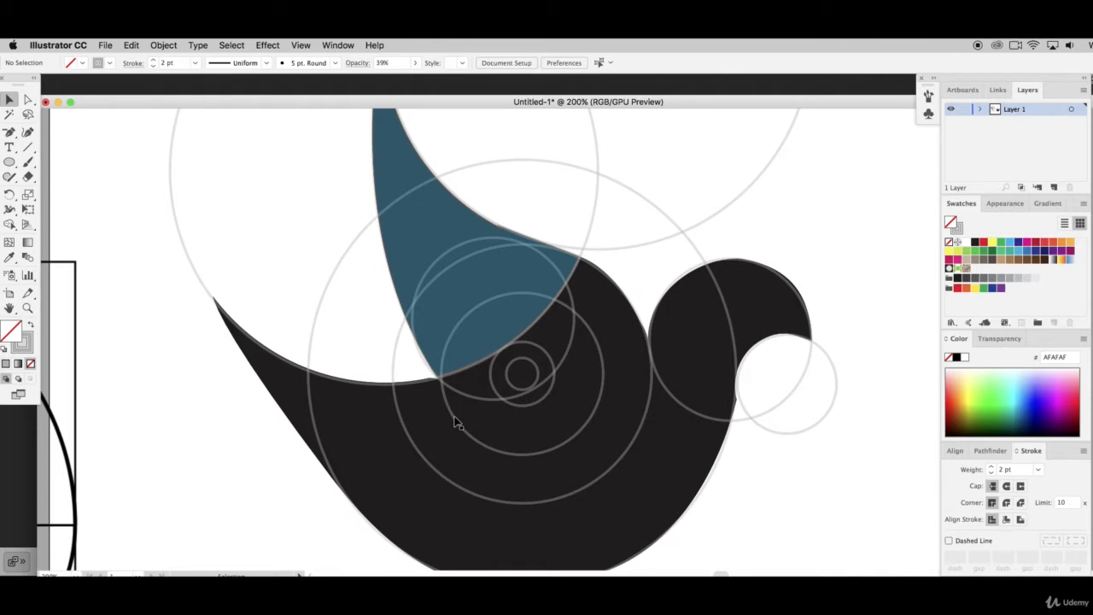
pyautogui.scroll(-1, 483, 393)
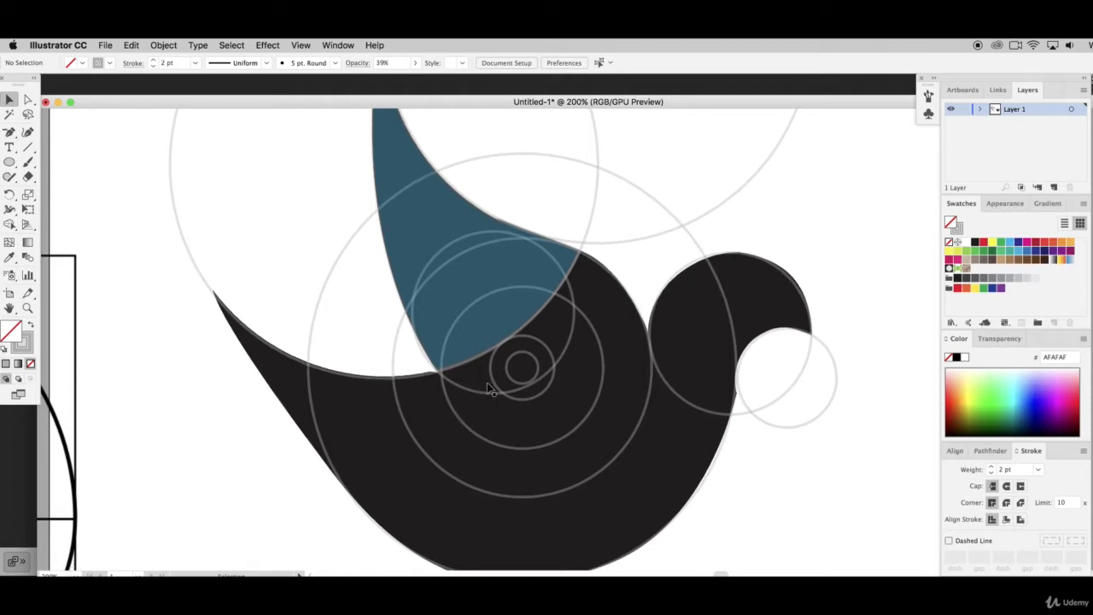
pyautogui.scroll(-3, 264, 312)
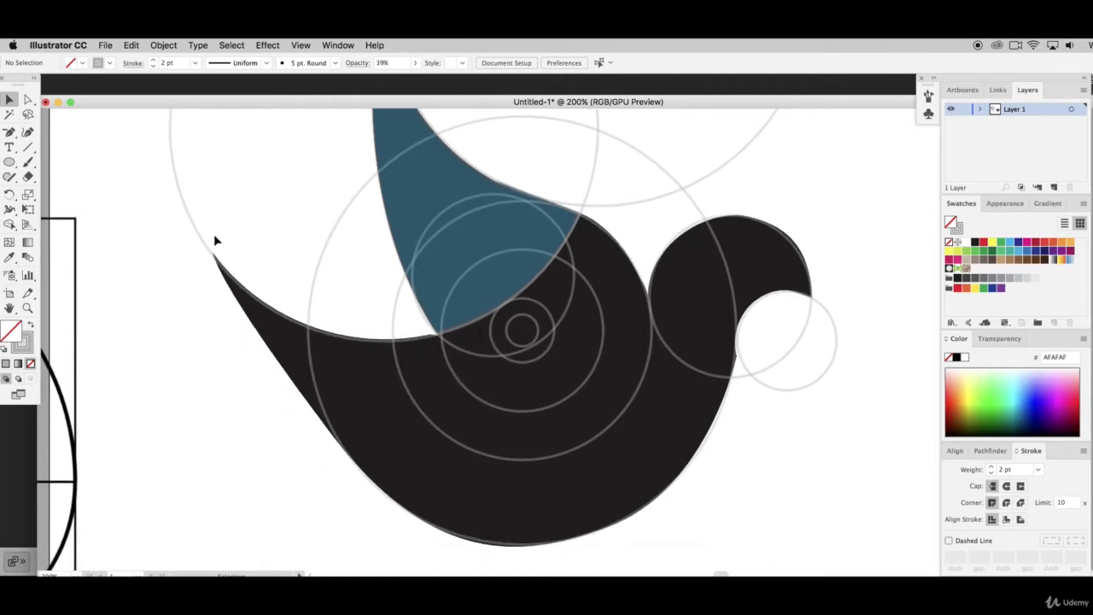
pyautogui.scroll(4, 736, 458)
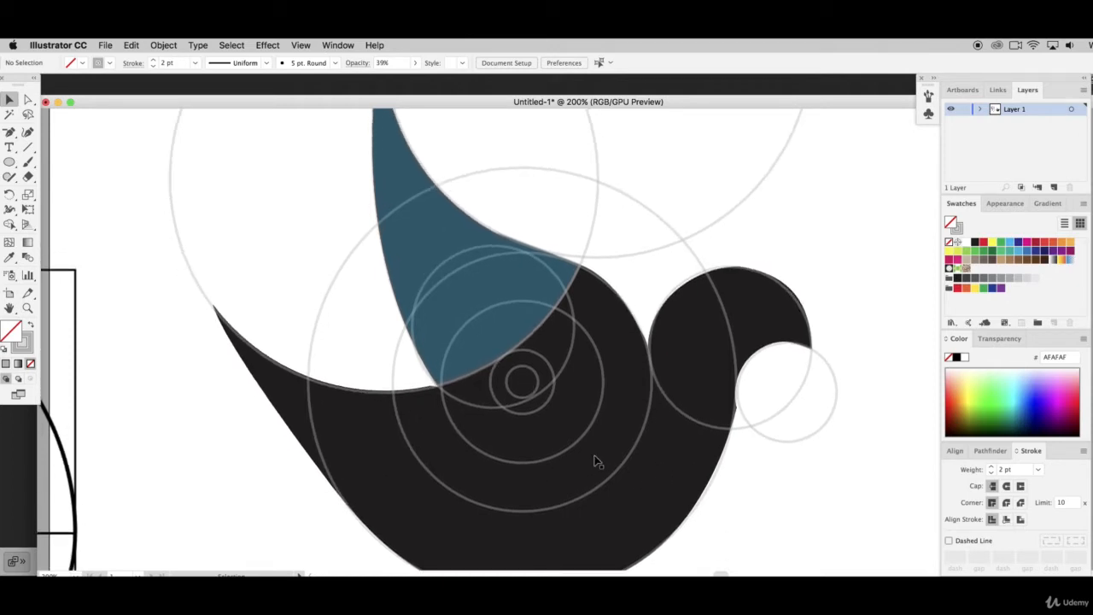
pyautogui.scroll(-5, 654, 478)
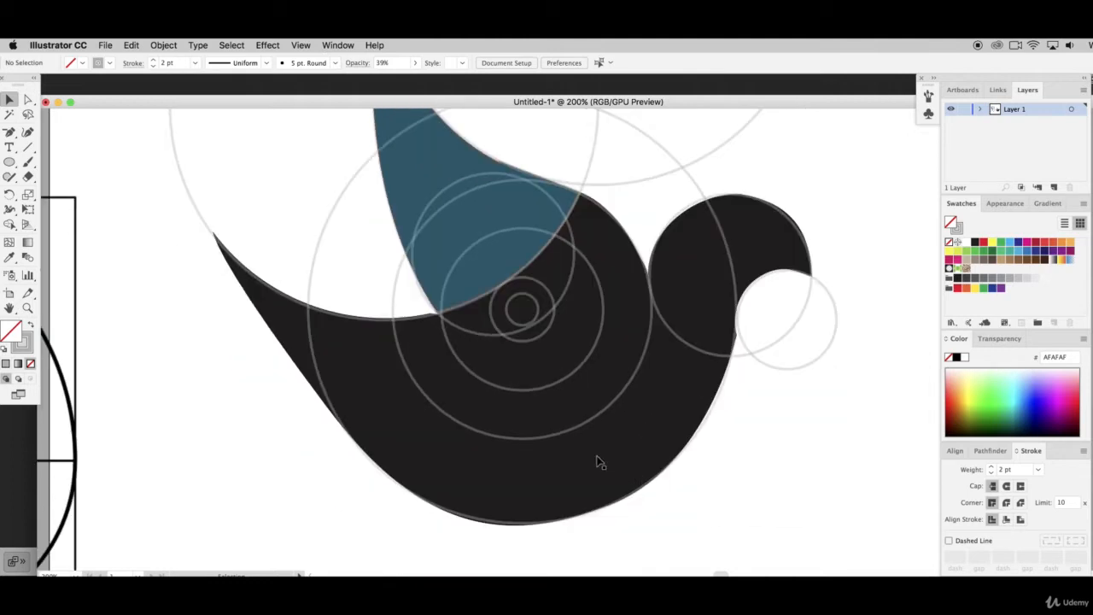
pyautogui.scroll(4, 595, 458)
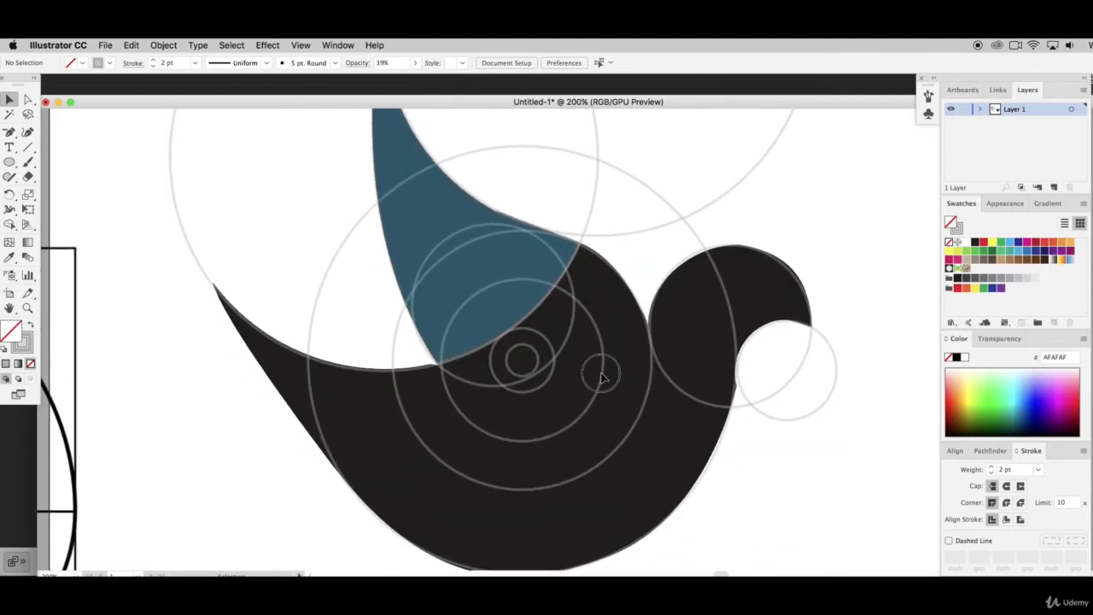
pyautogui.moveTo(602, 372); pyautogui.dragTo(771, 398)
pyautogui.click(776, 390)
pyautogui.click(670, 433)
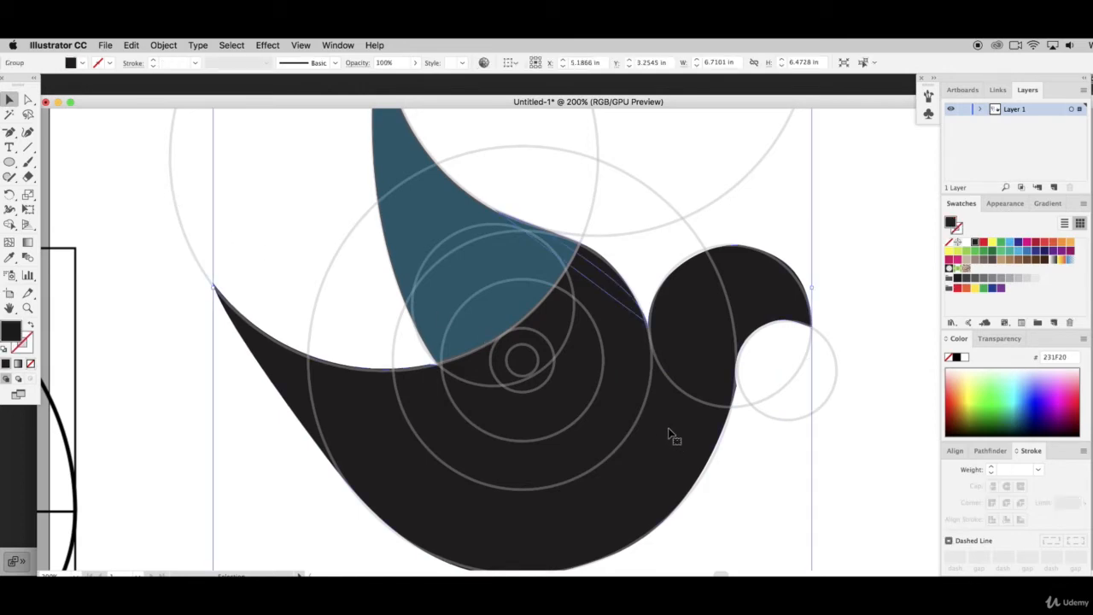
# Delete all the grey guide circles and the blue wing shape, keeping only the black bird
pyautogui.scroll(-10, 638, 469)
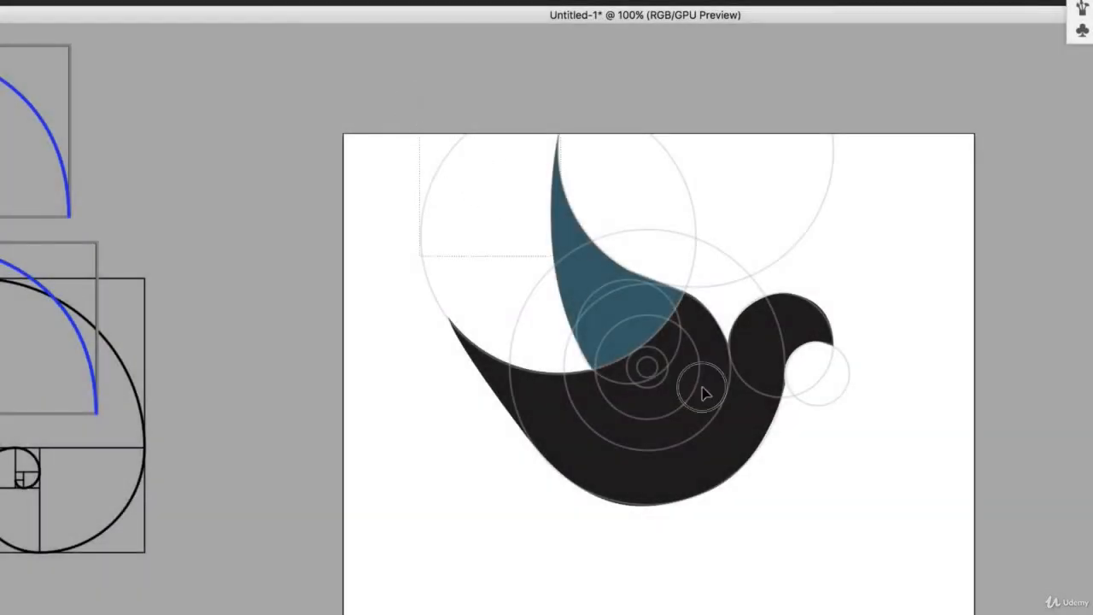
pyautogui.moveTo(702, 390); pyautogui.dragTo(930, 537)
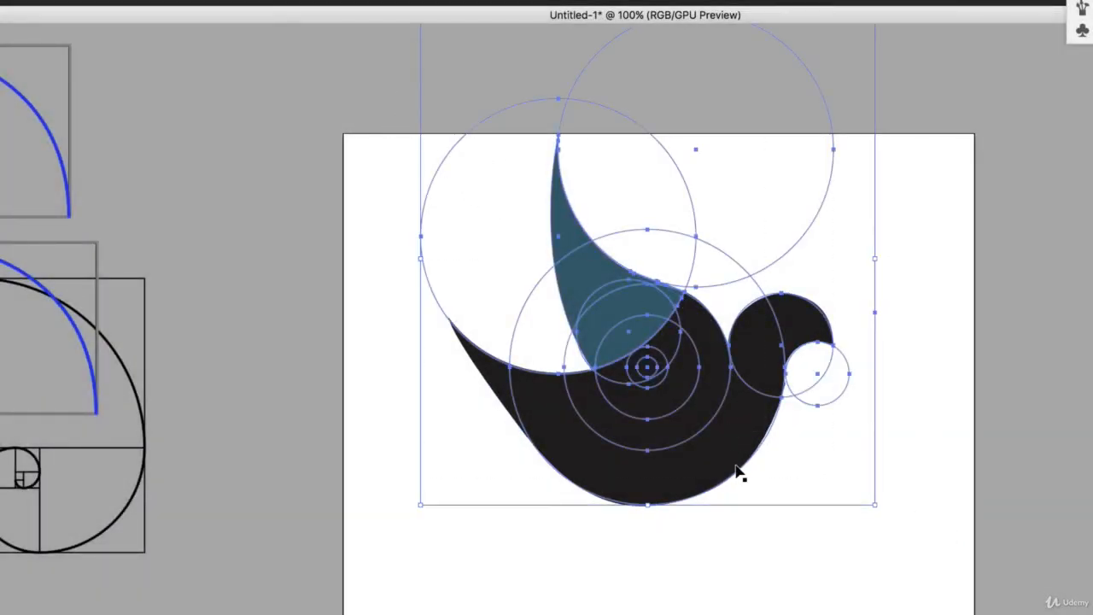
pyautogui.press('Delete')
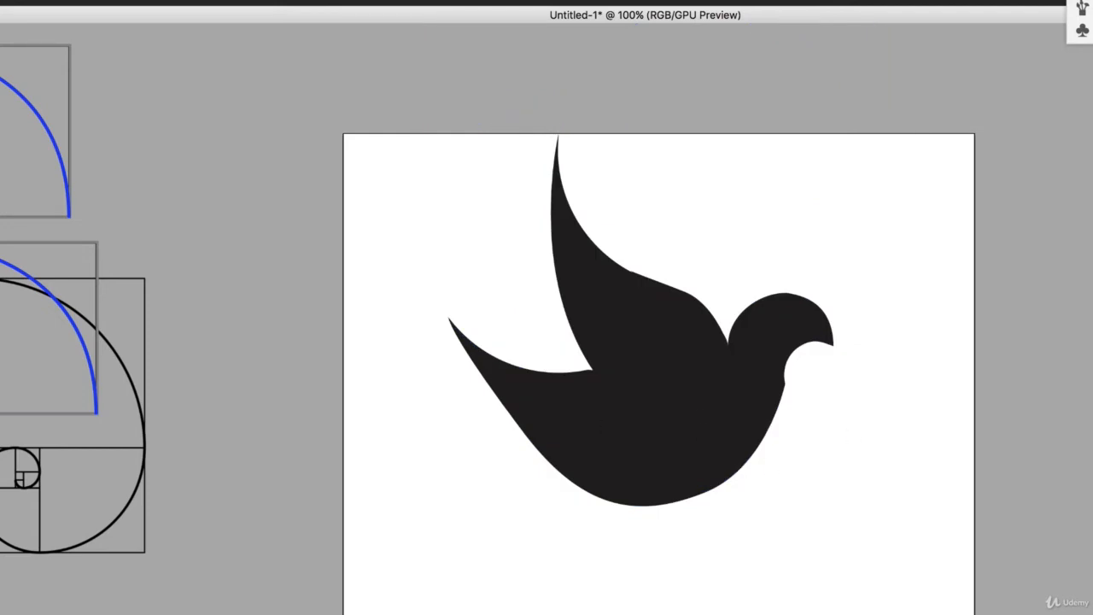
# Merge the overlapping pieces along the bird's wing and back into one black shape with the Shape Builder tool
pyautogui.press('super+equal')
pyautogui.press('super+equal')
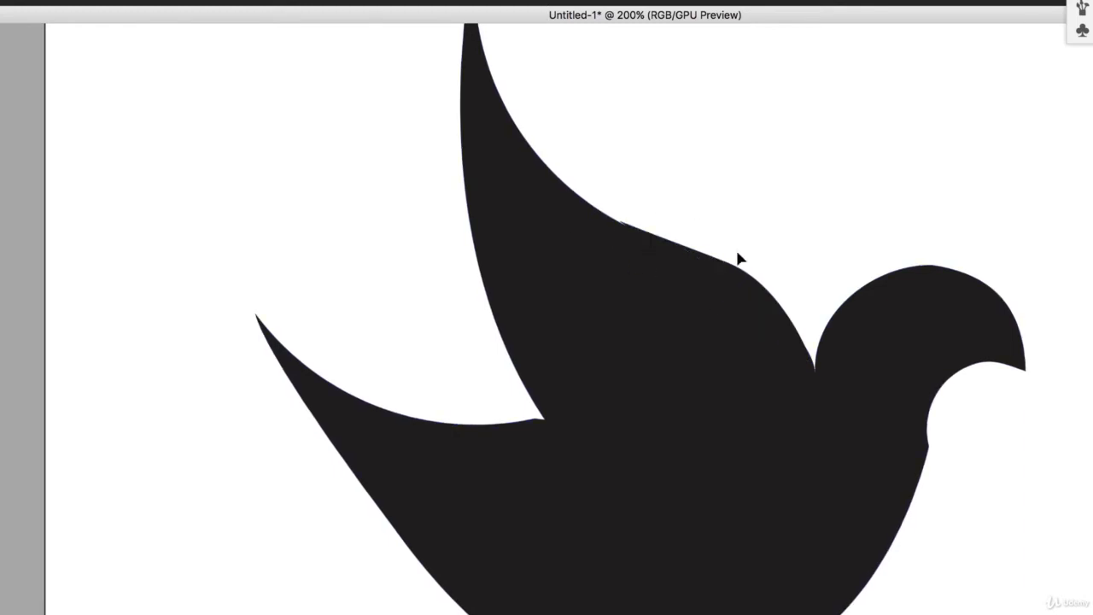
pyautogui.moveTo(344, 115); pyautogui.dragTo(900, 379)
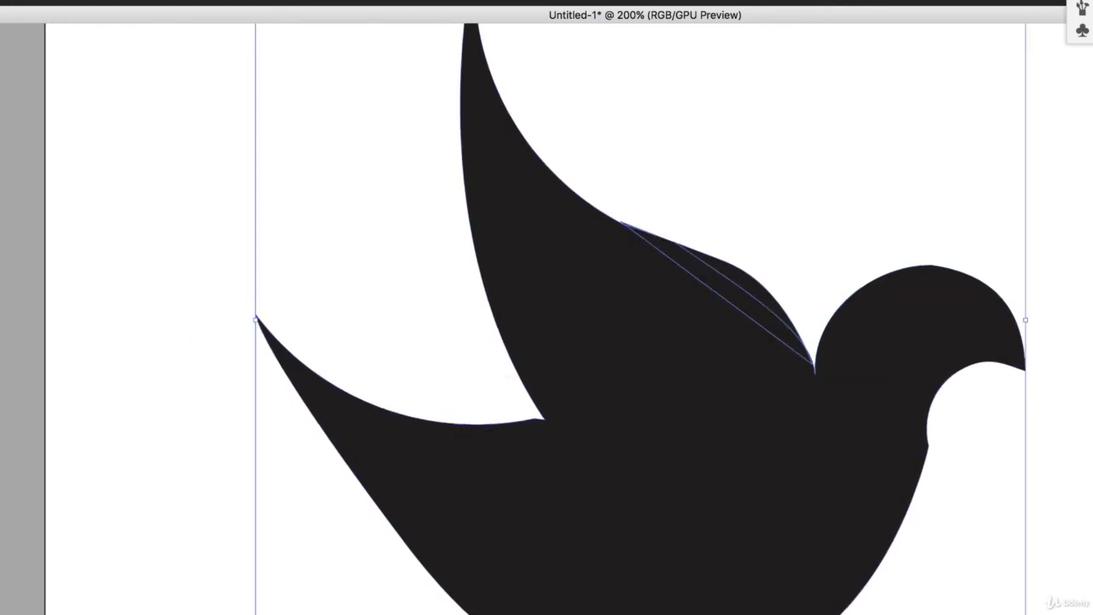
pyautogui.hotkey('shift', 'm')
pyautogui.moveTo(598, 312)
pyautogui.mouseDown()
pyautogui.moveTo(736, 261)
pyautogui.moveTo(746, 270)
pyautogui.moveTo(721, 297)
pyautogui.mouseUp()
pyautogui.click(903, 539)
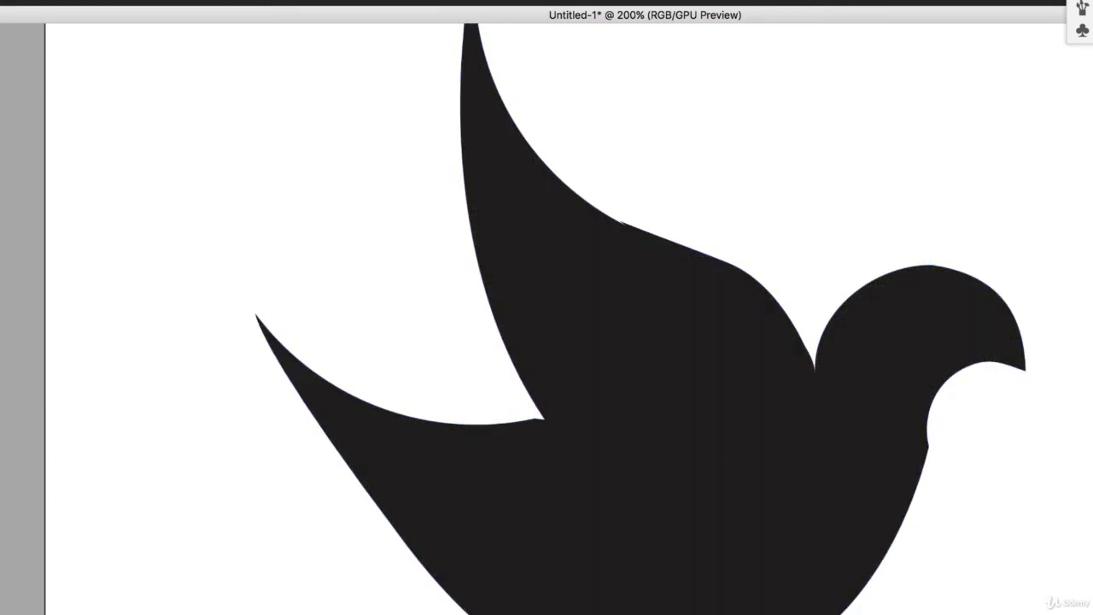
# Adjust the curve handle of the bird's throat anchor point below the beak to reshape the neck curve
pyautogui.hscroll(5, 820, 610)
pyautogui.scroll(-2, 725, 566)
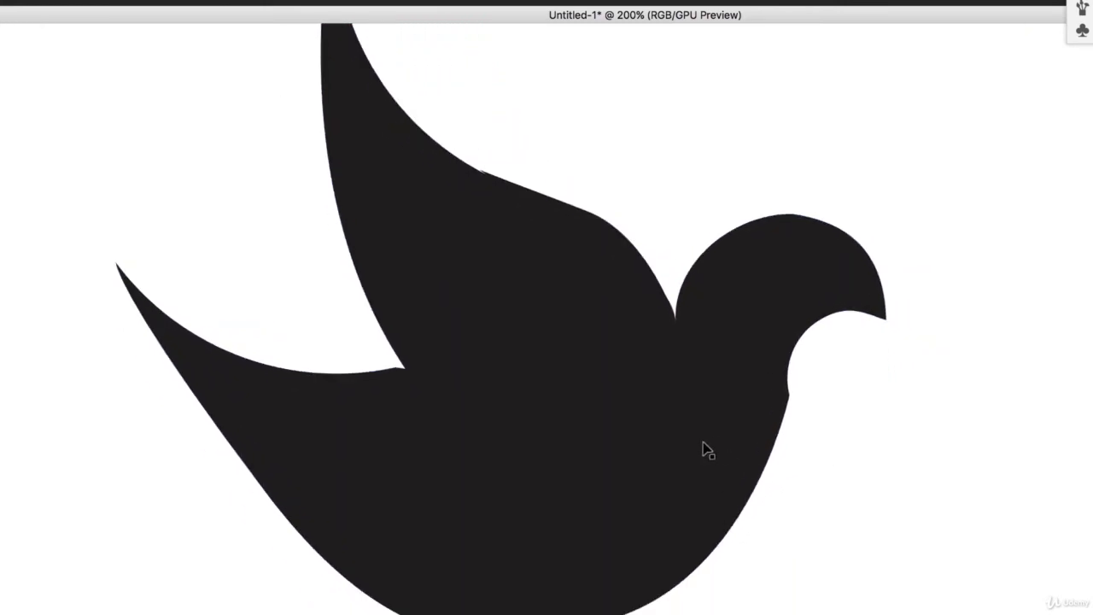
pyautogui.click(579, 322)
pyautogui.press('a')
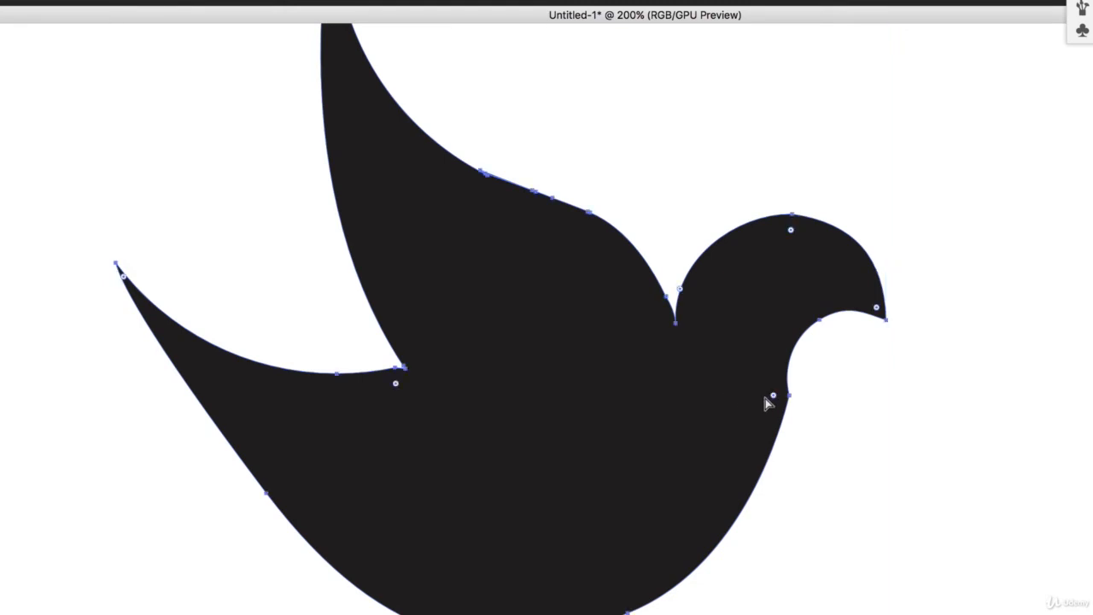
pyautogui.click(791, 397)
pyautogui.moveTo(784, 365); pyautogui.dragTo(789, 358)
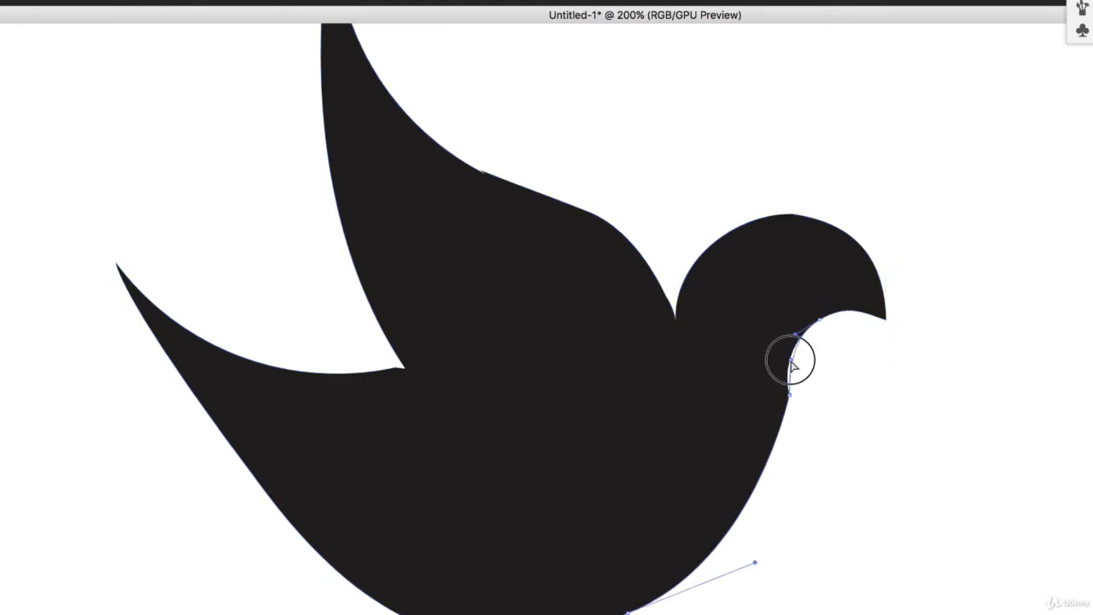
pyautogui.press('v')
pyautogui.press('a')
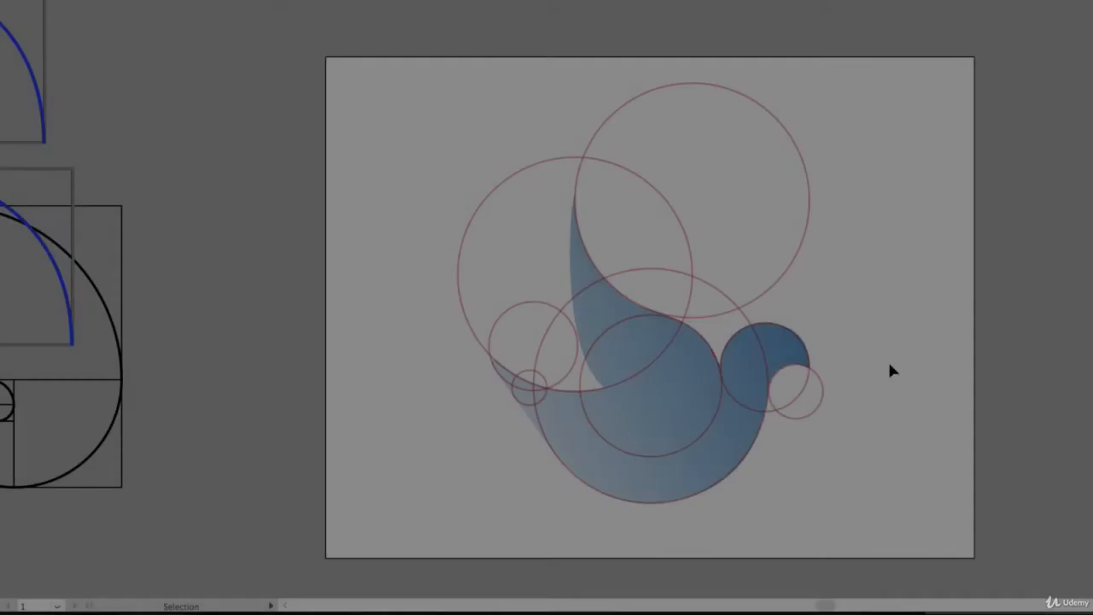
# Move the blue gradient bird's anchor point on the lower belly edge onto the large body circle's outline
pyautogui.press('a')
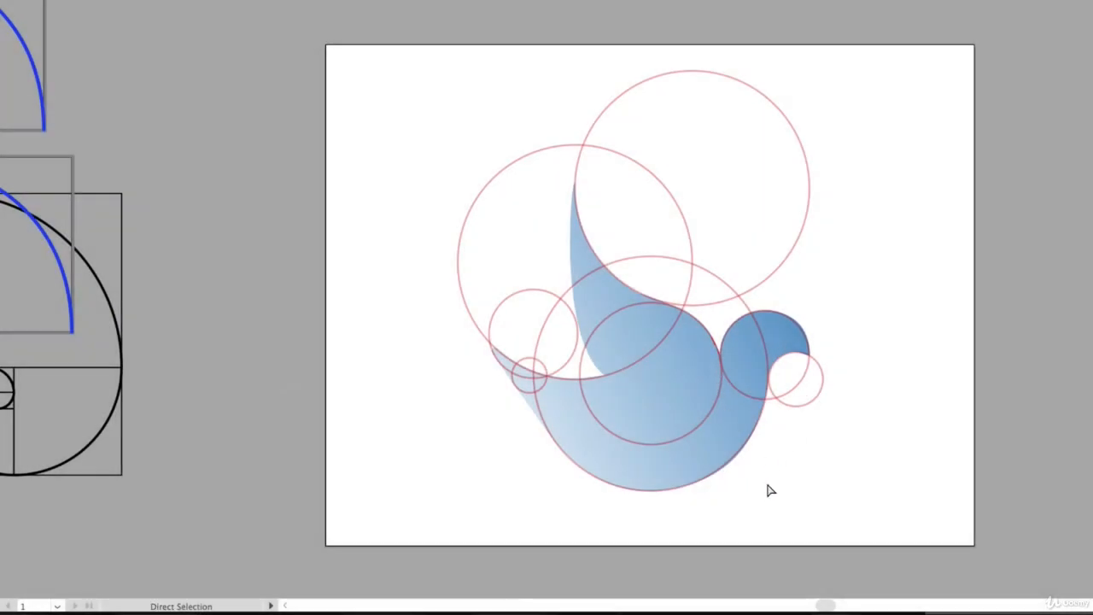
pyautogui.hotkey('ctrl', '=')
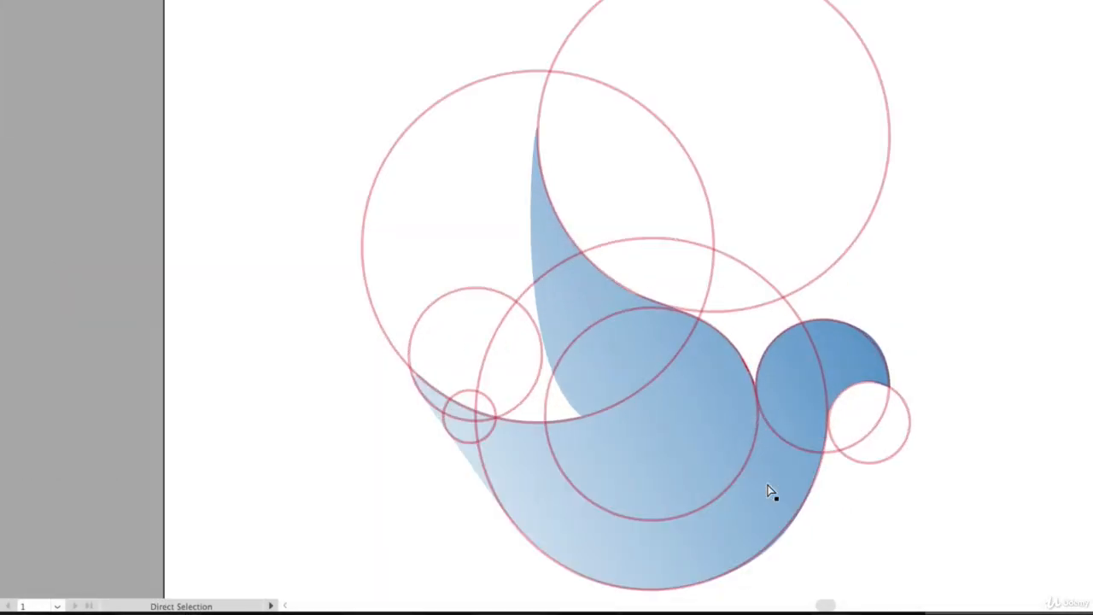
pyautogui.press('v')
pyautogui.scroll(-1, 823, 440)
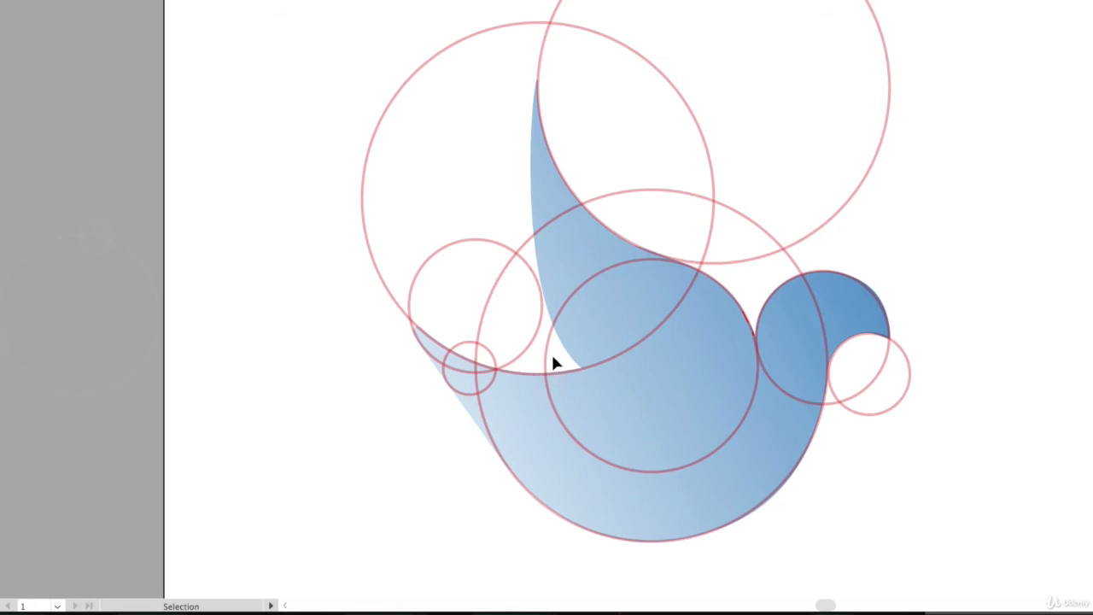
pyautogui.moveTo(448, 468); pyautogui.dragTo(563, 539)
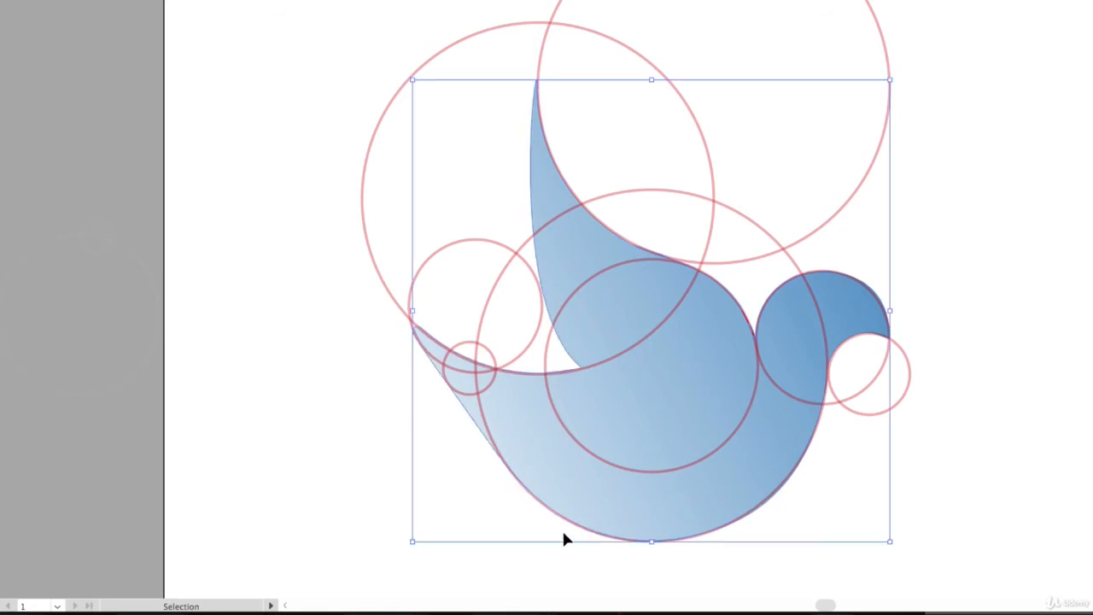
pyautogui.press('a')
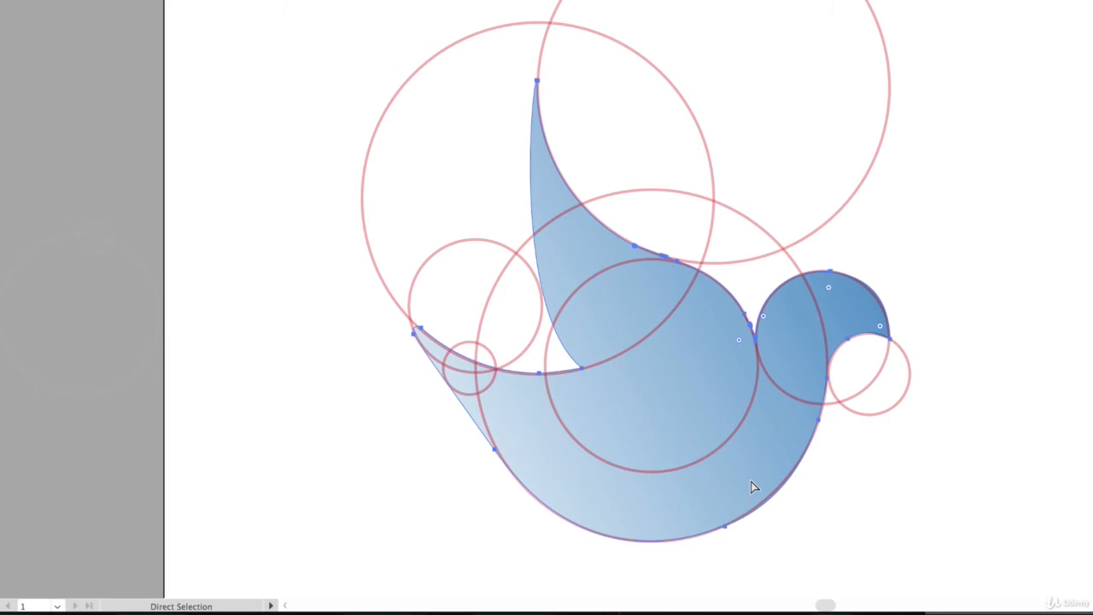
pyautogui.click(723, 529)
pyautogui.click(721, 530)
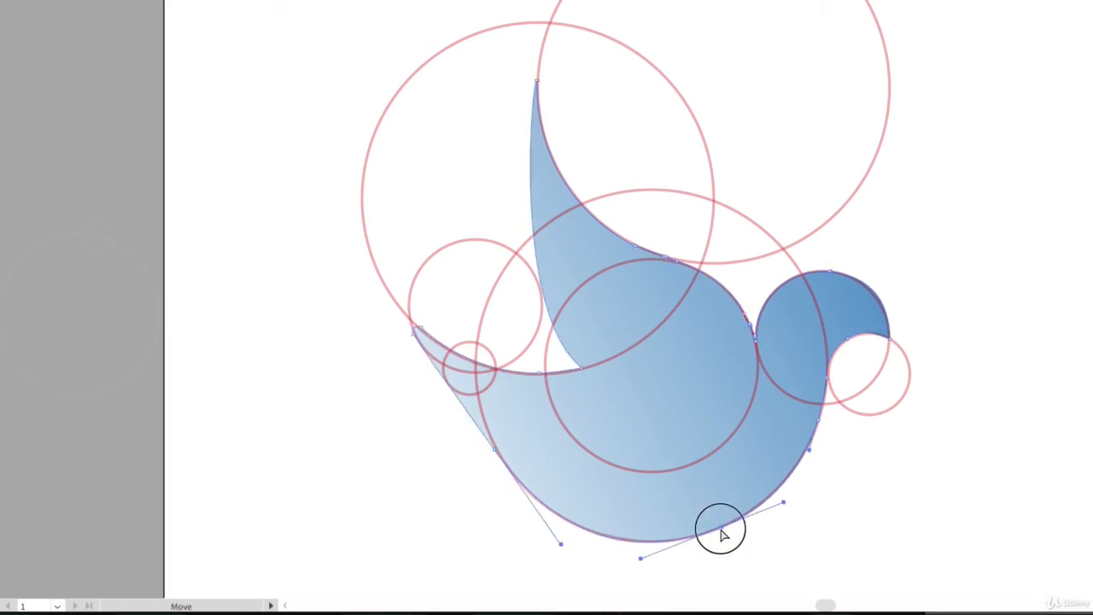
pyautogui.click(911, 484)
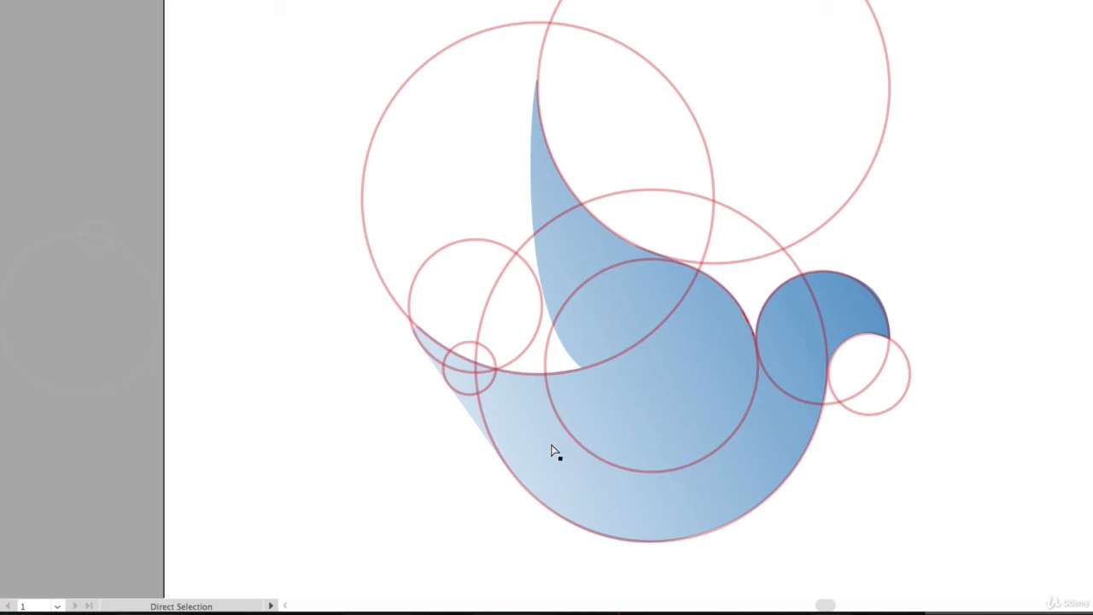
pyautogui.press('v')
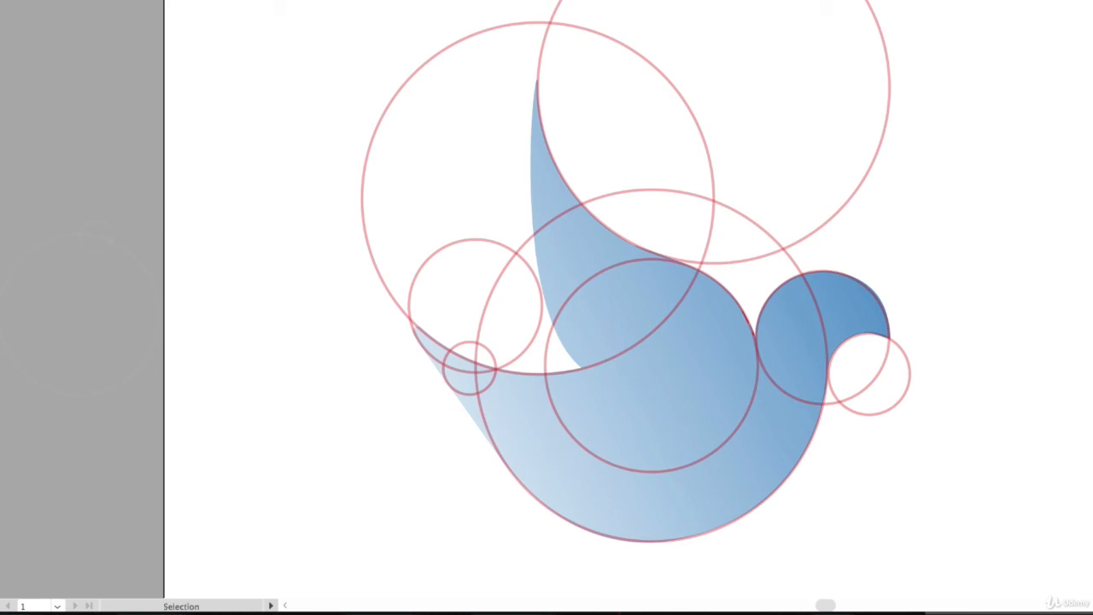